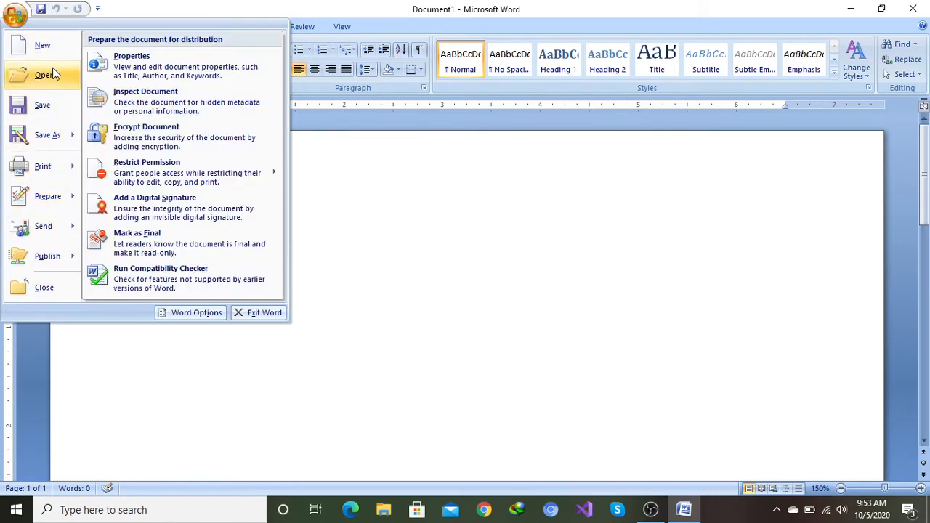
pyautogui.moveTo(68, 257)
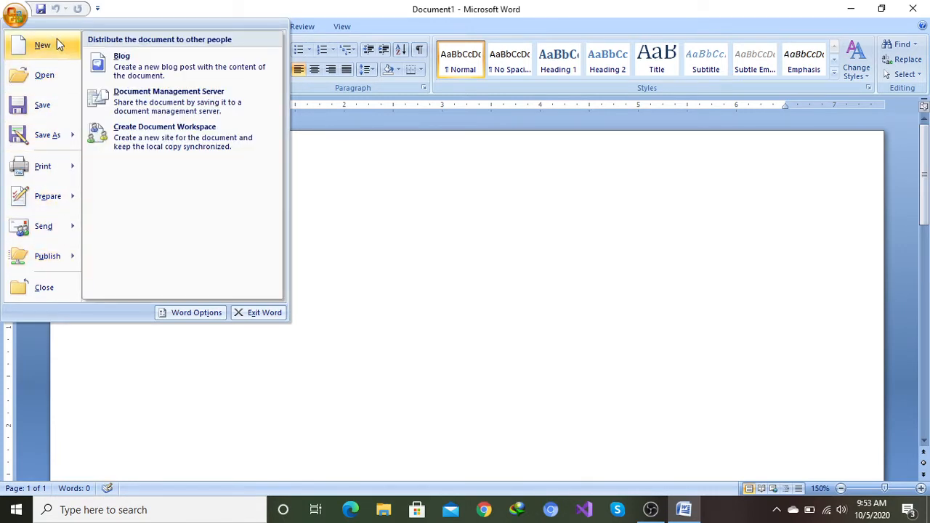
pyautogui.moveTo(68, 240)
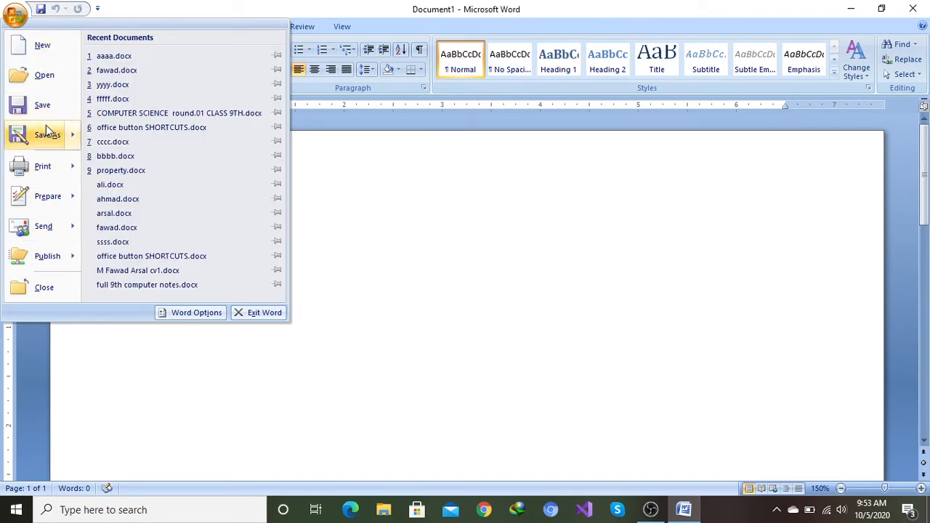
pyautogui.click(432, 214)
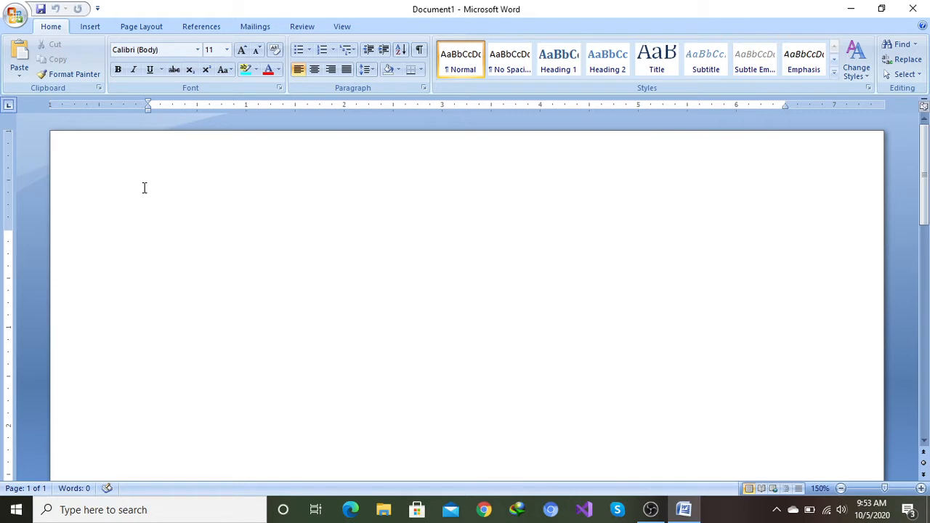
# Step: Generate sample paragraphs in the blank document with =rand()
pyautogui.write('=rand()')
pyautogui.press('Return')
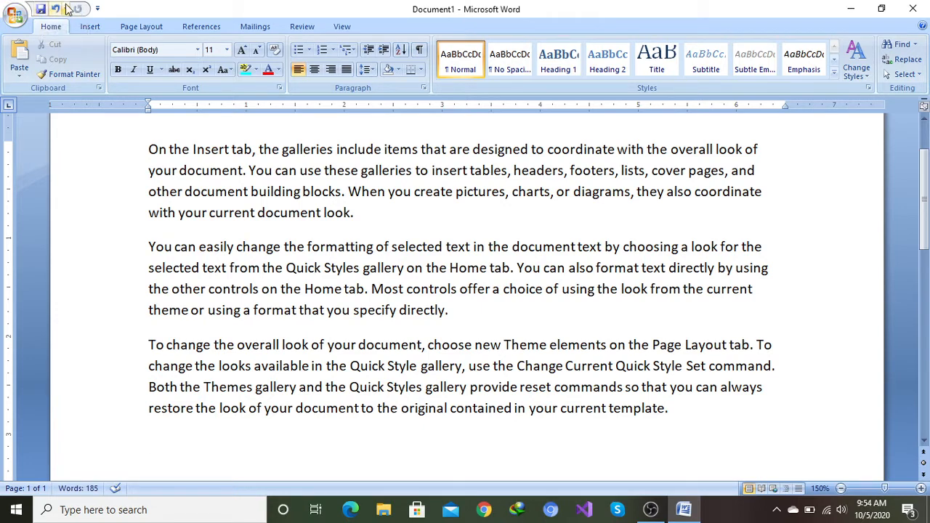
# Step: Save the document to the Desktop as a Word document named raza
pyautogui.click(16, 15)
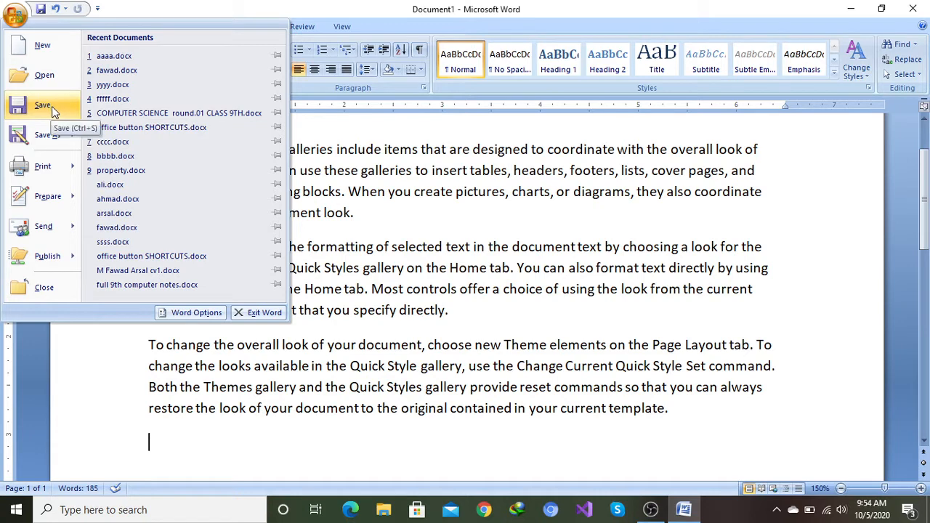
pyautogui.click(356, 147)
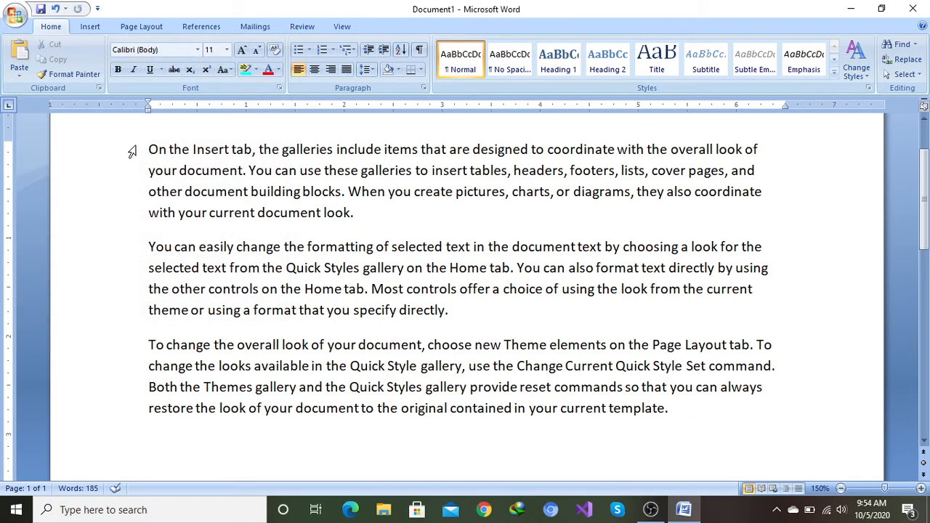
pyautogui.click(39, 9)
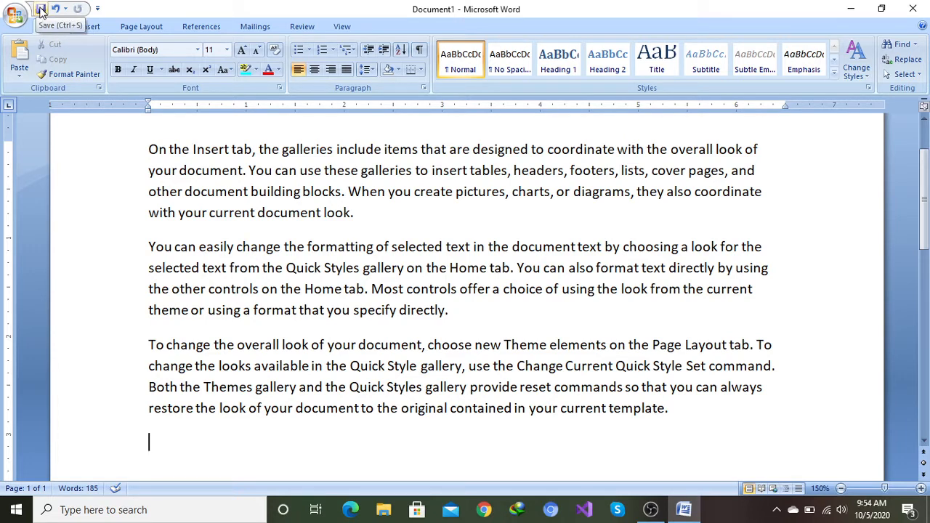
pyautogui.click(41, 9)
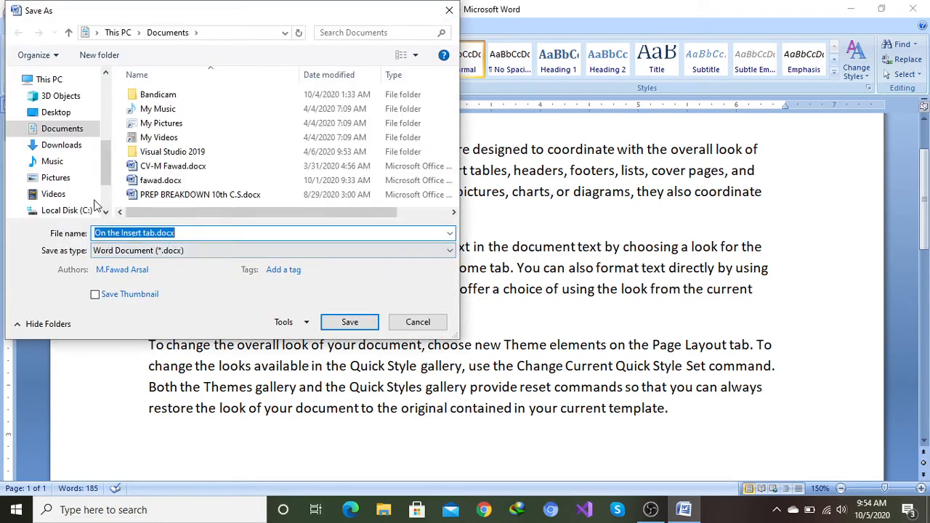
pyautogui.click(61, 115)
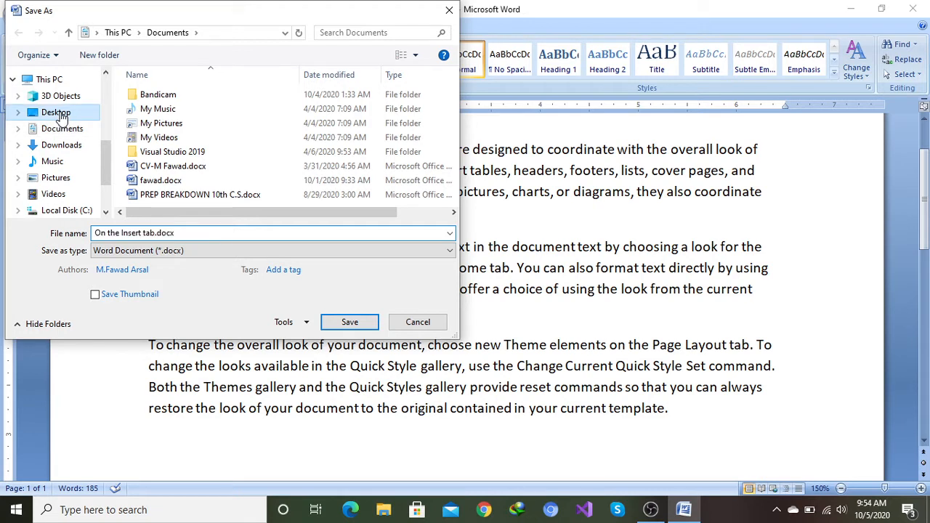
pyautogui.click(154, 234)
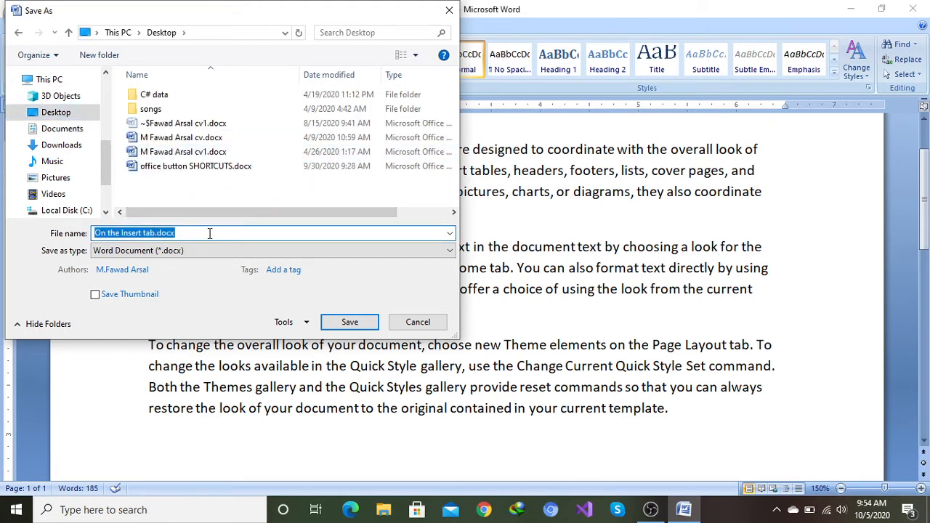
pyautogui.press('BackSpace')
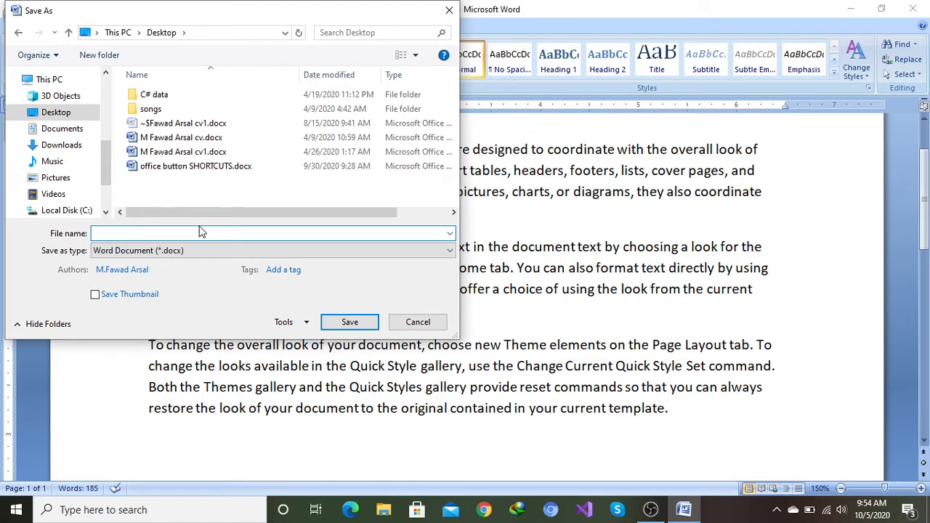
pyautogui.write('raza')
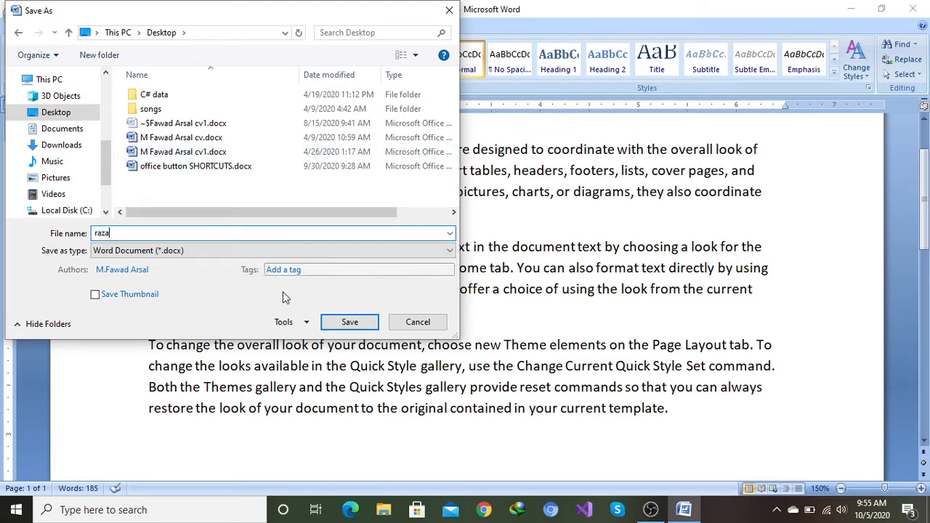
pyautogui.click(352, 324)
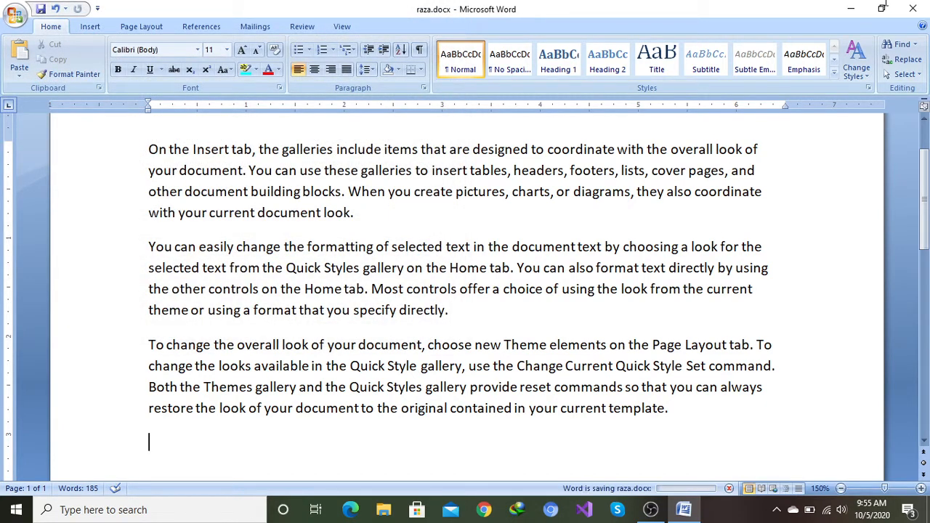
# Step: Check the desktop for the saved raza.docx file, and return to the document
pyautogui.click(852, 8)
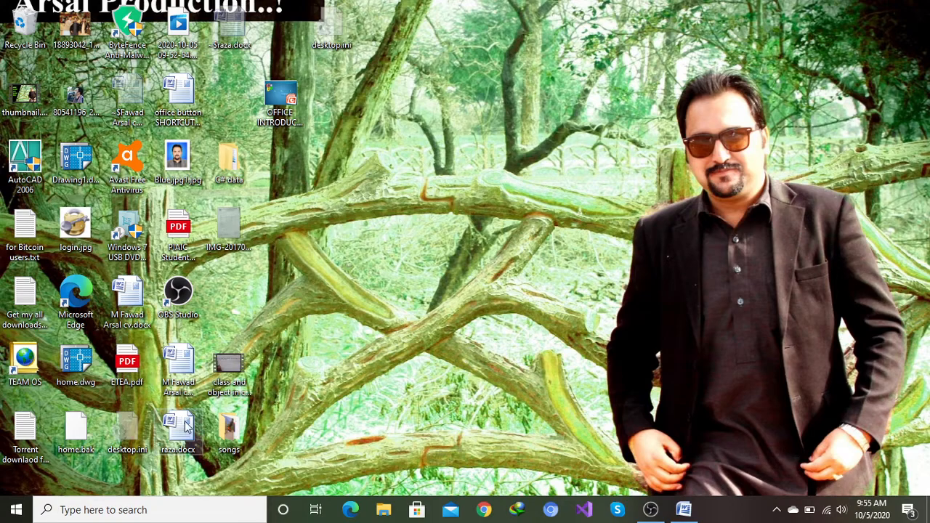
pyautogui.click(682, 517)
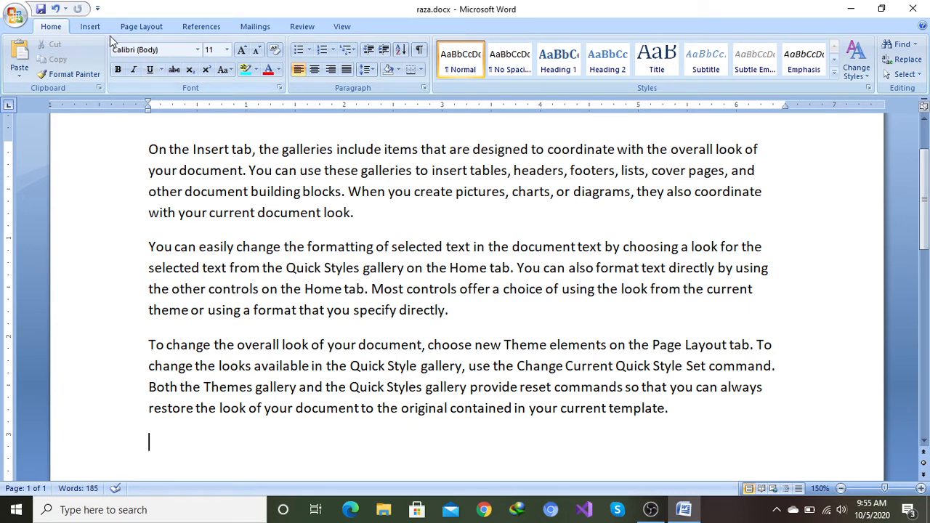
# Step: Undo the sample text generation, and redo it
pyautogui.click(55, 9)
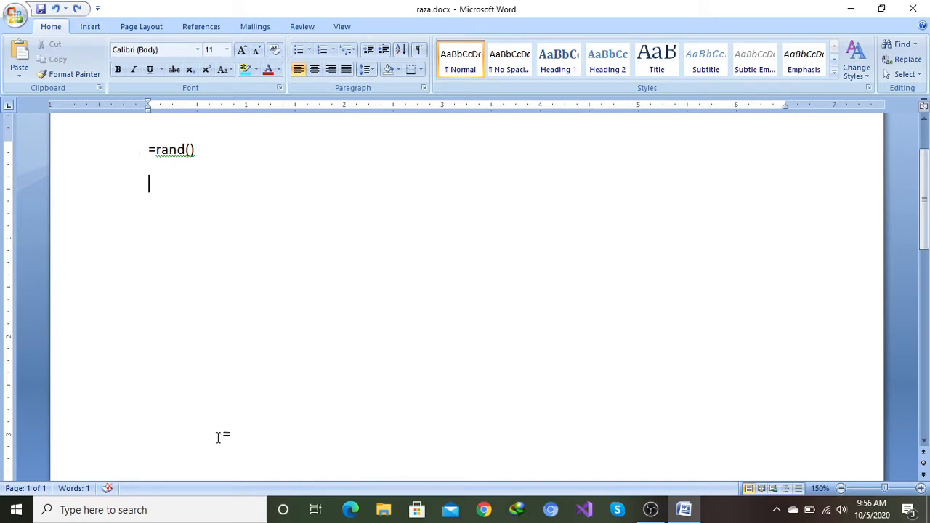
pyautogui.click(79, 9)
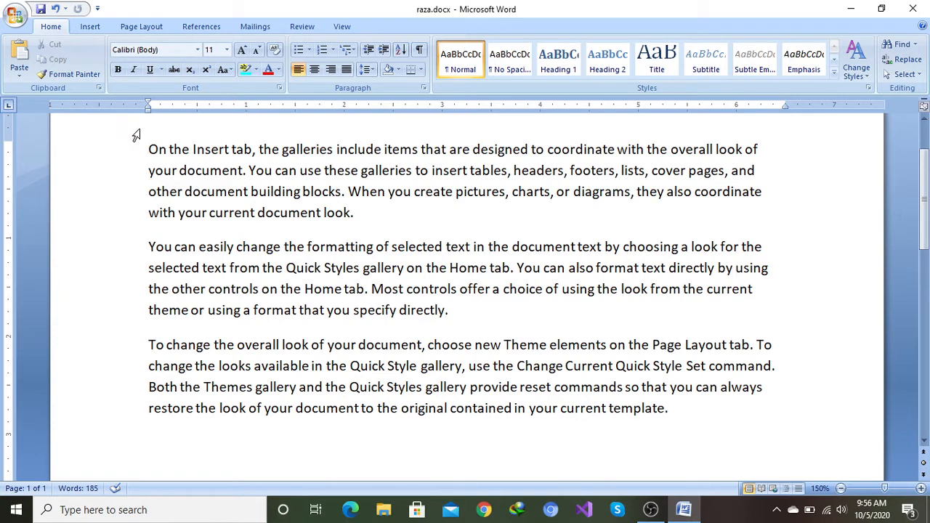
# Step: Delete "On the Insert tab, the galleries include items that are designed" from the first paragraph, and undo the deletion
pyautogui.moveTo(143, 148); pyautogui.dragTo(524, 151)
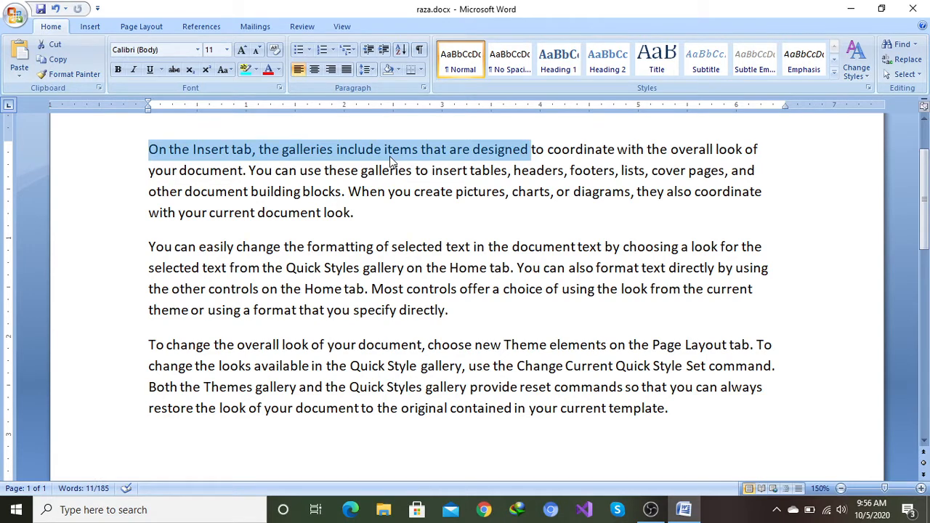
pyautogui.press('Delete')
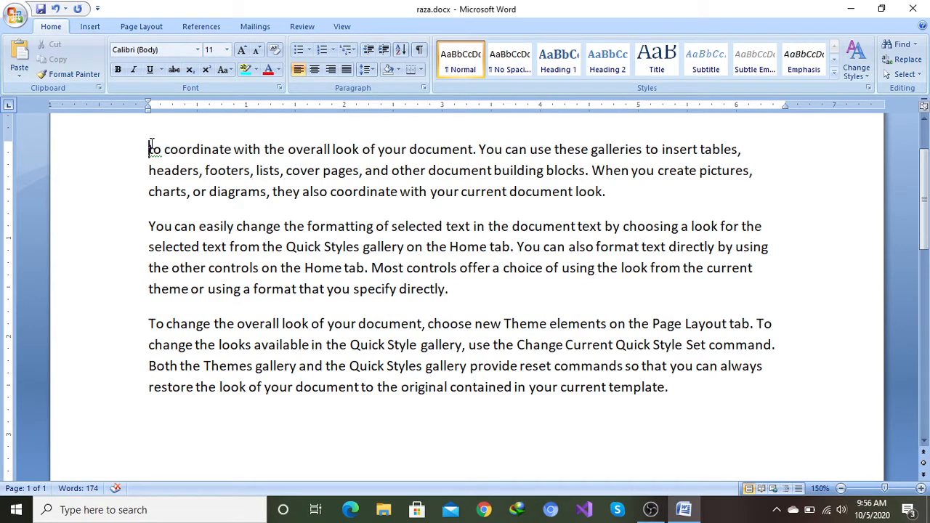
pyautogui.click(55, 9)
# Step: Move the selected phrase "On the Insert tab, the galleries include items that are designed" to a new line after the last paragraph
pyautogui.hotkey('ctrl', 'c')
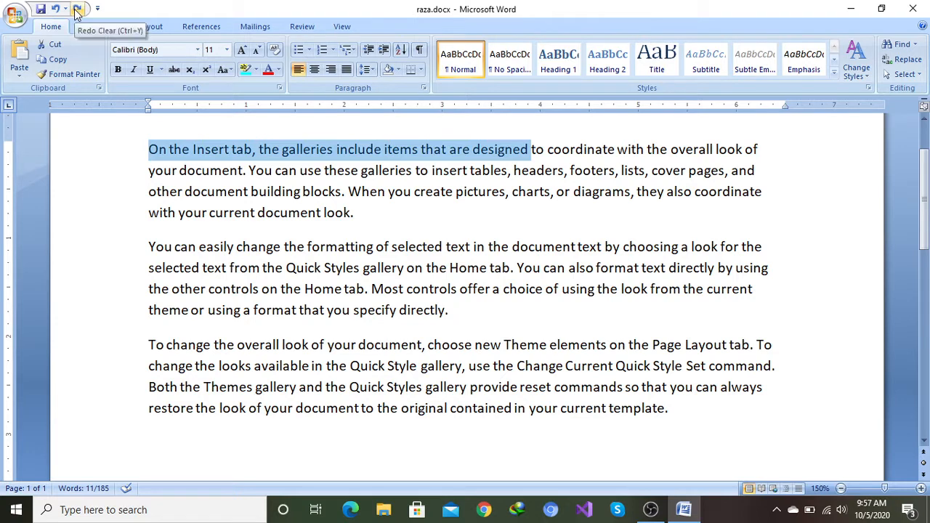
pyautogui.click(41, 61)
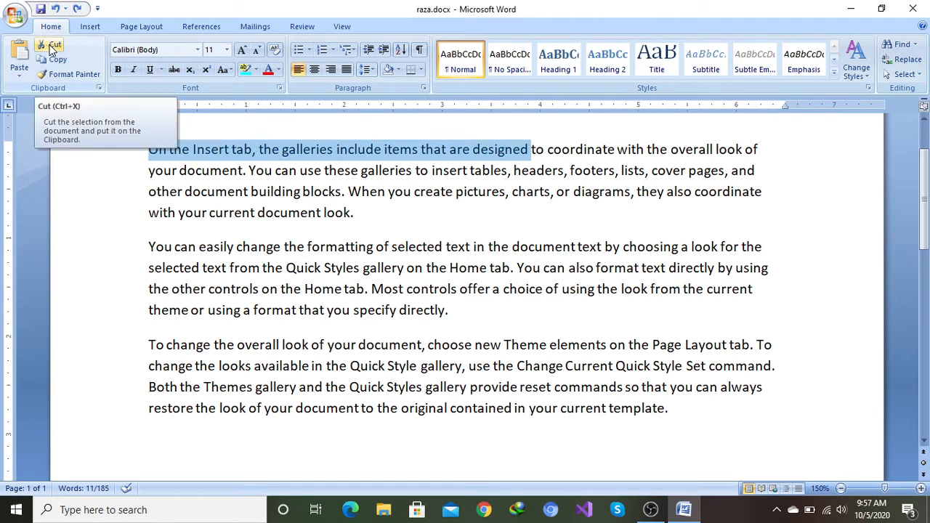
pyautogui.click(52, 47)
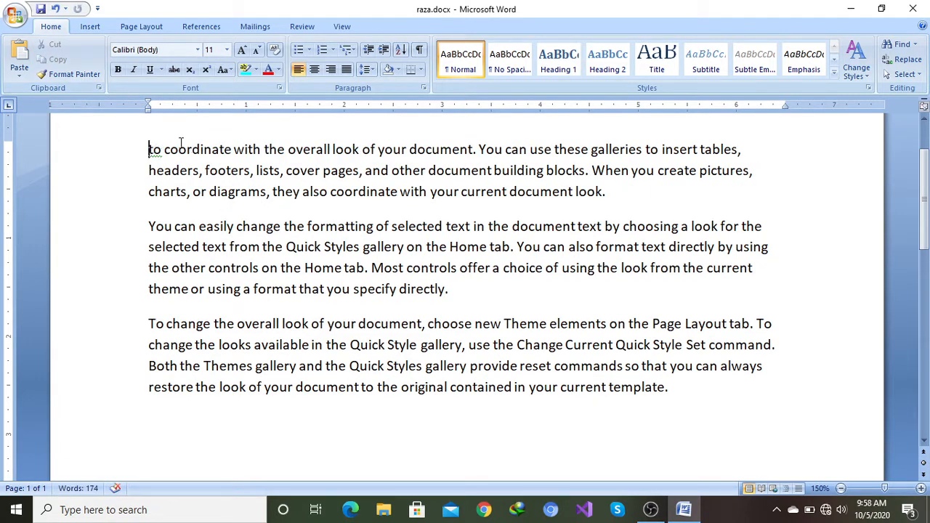
pyautogui.click(688, 390)
pyautogui.press('Return')
pyautogui.click(19, 51)
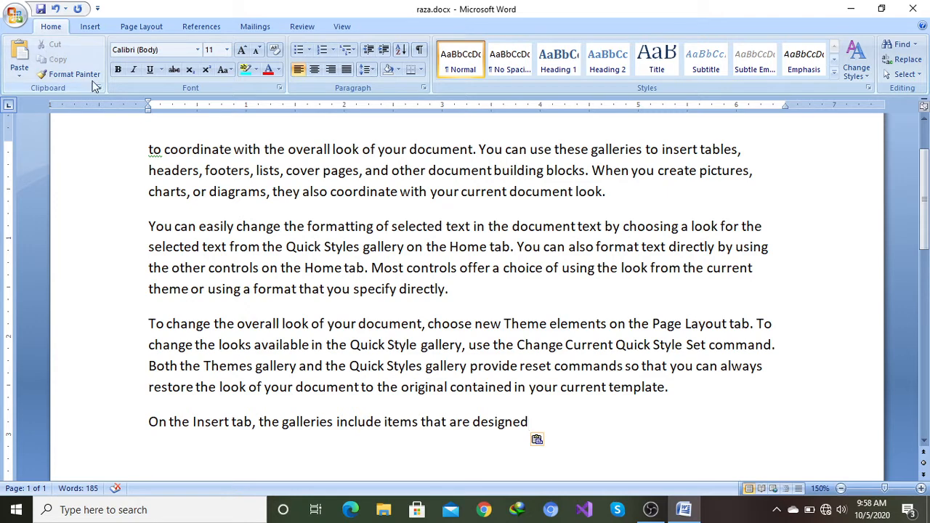
# Step: Copy "to coordinate with the overall look of your document." from the first paragraph onto a new line at the document's end
pyautogui.moveTo(146, 150); pyautogui.dragTo(478, 149)
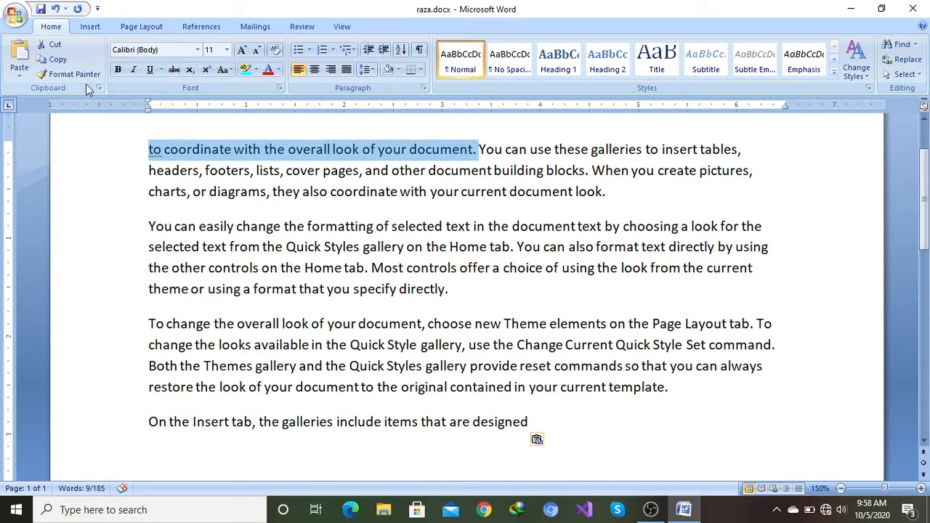
pyautogui.click(58, 61)
pyautogui.click(60, 61)
pyautogui.click(548, 424)
pyautogui.press('Return')
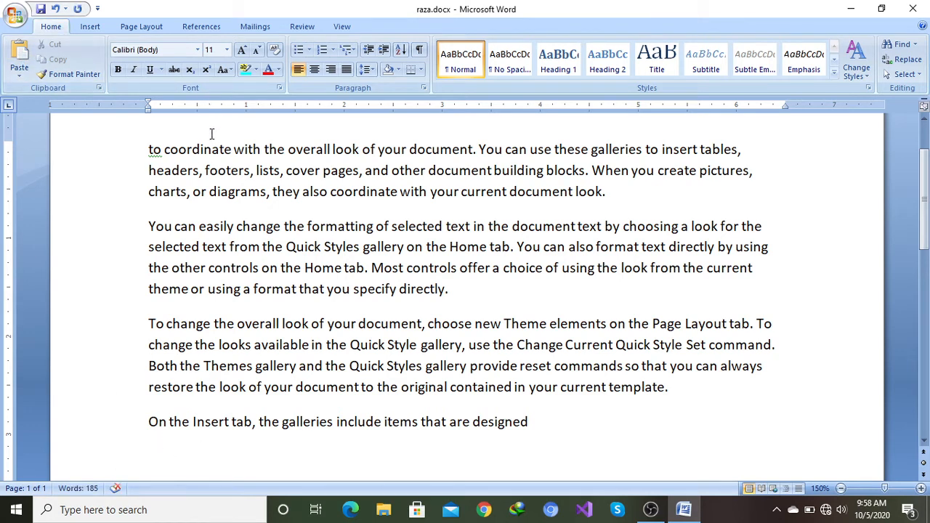
pyautogui.click(19, 58)
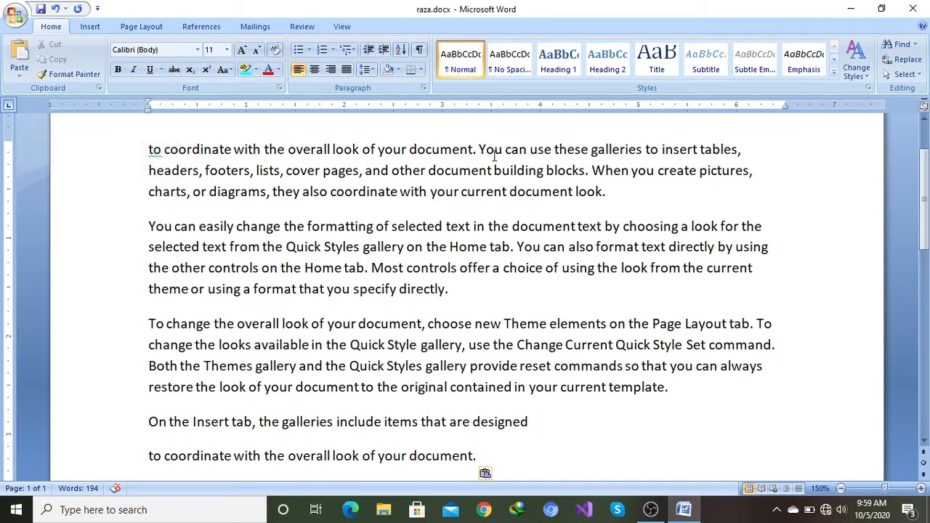
pyautogui.moveTo(479, 150); pyautogui.dragTo(704, 146)
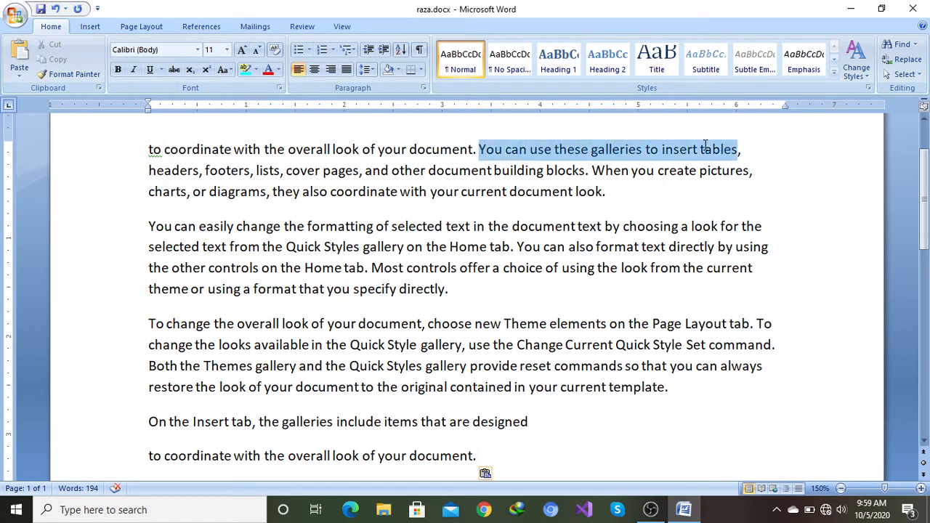
pyautogui.click(82, 76)
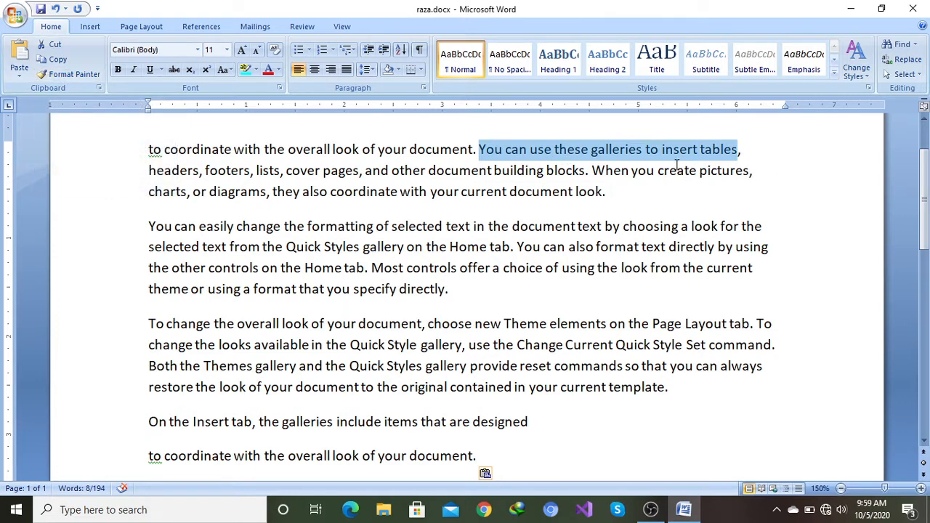
pyautogui.click(459, 129)
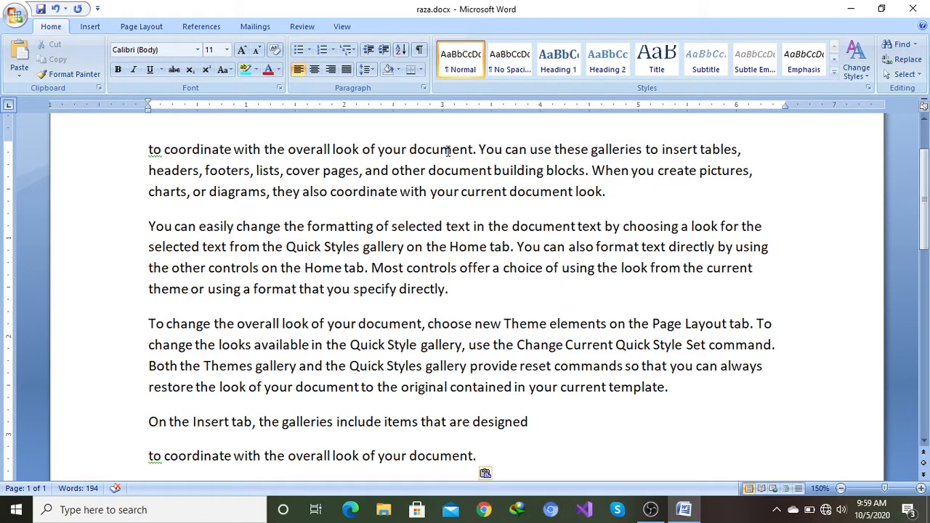
# Step: Format "You can use these galleries to insert tables," in the first paragraph as bold, italic and double-underlined
pyautogui.moveTo(479, 151); pyautogui.dragTo(752, 153)
pyautogui.click(752, 153)
pyautogui.moveTo(480, 149); pyautogui.dragTo(723, 155)
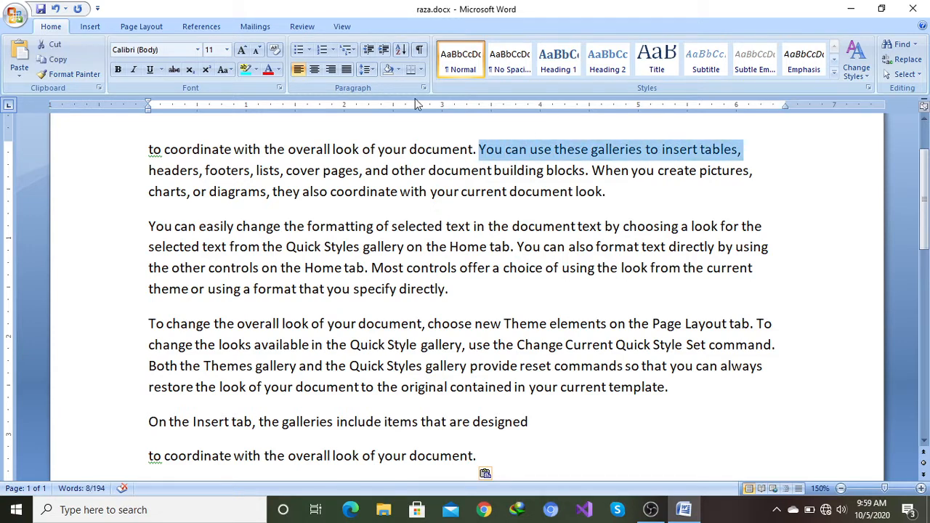
pyautogui.click(118, 69)
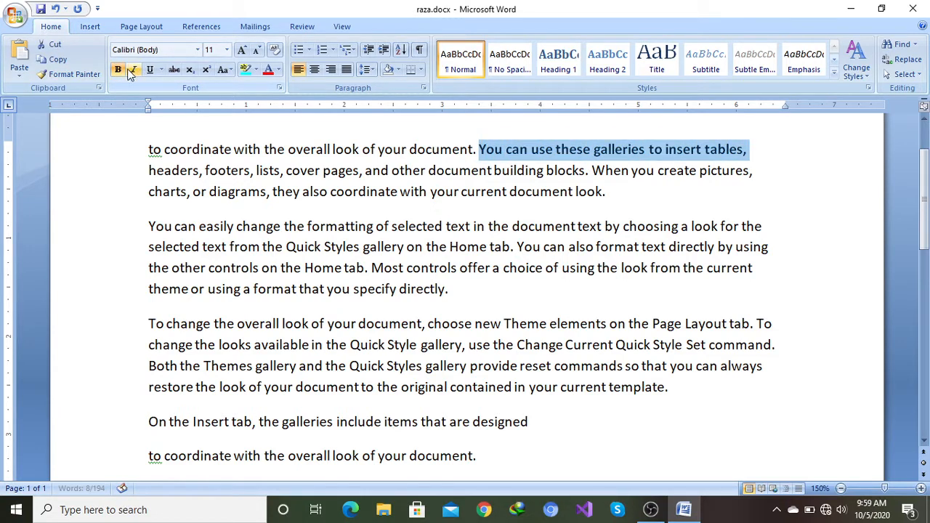
pyautogui.click(133, 70)
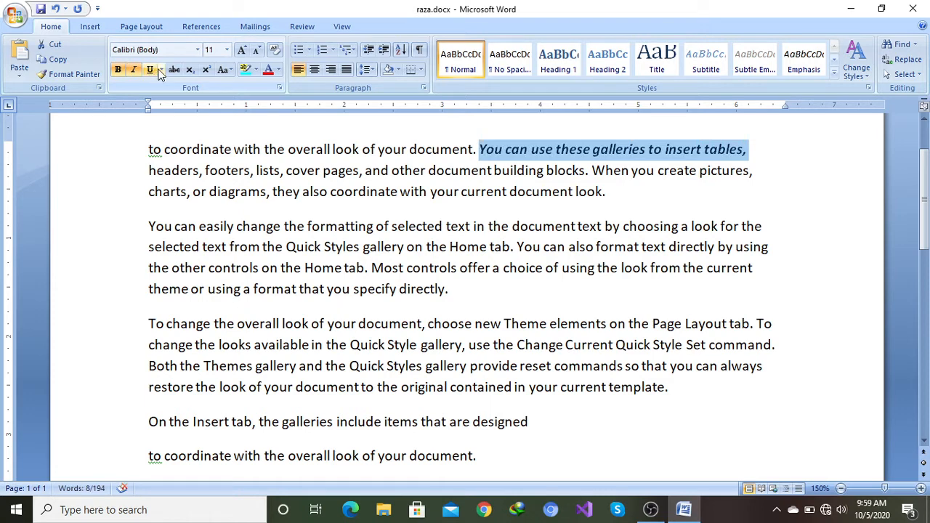
pyautogui.click(161, 70)
pyautogui.click(175, 107)
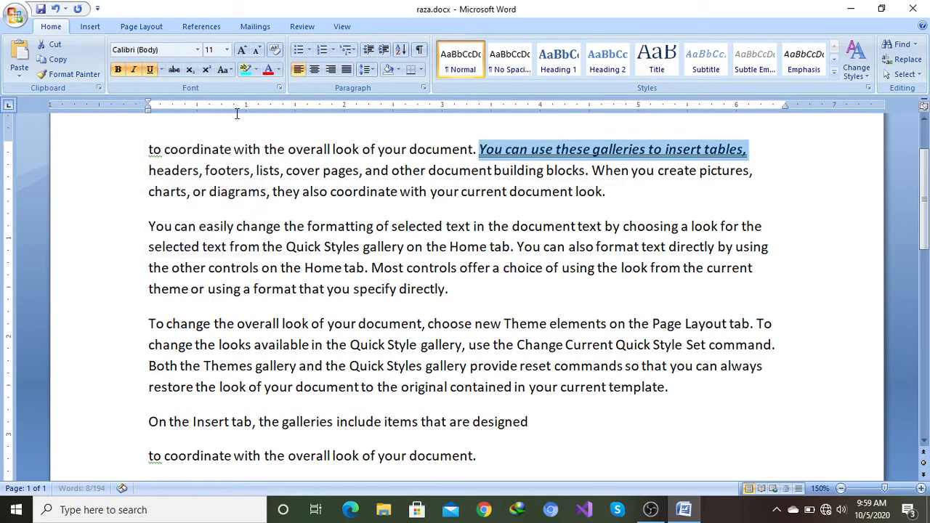
pyautogui.click(541, 192)
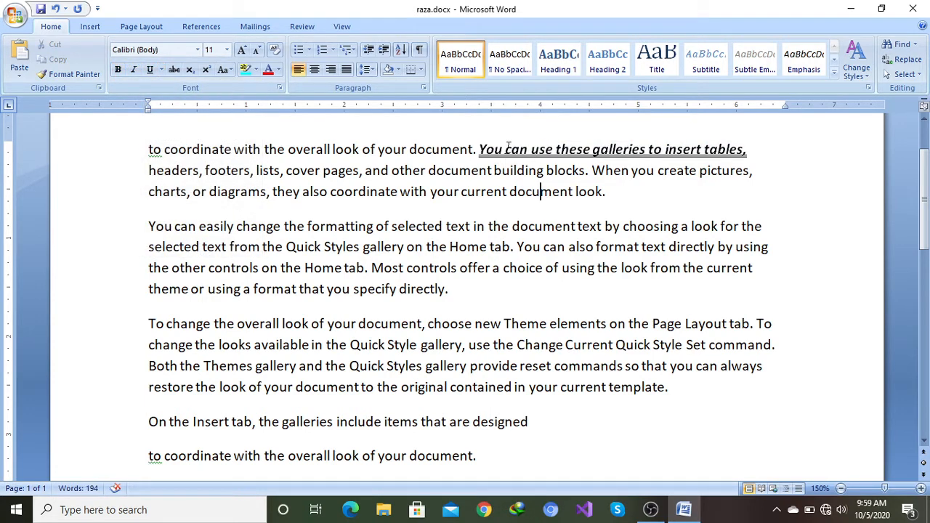
# Step: Copy the formatting of "You can use these galleries to insert tables," onto "text in the document" in the second paragraph with Format Painter
pyautogui.moveTo(479, 149); pyautogui.dragTo(752, 150)
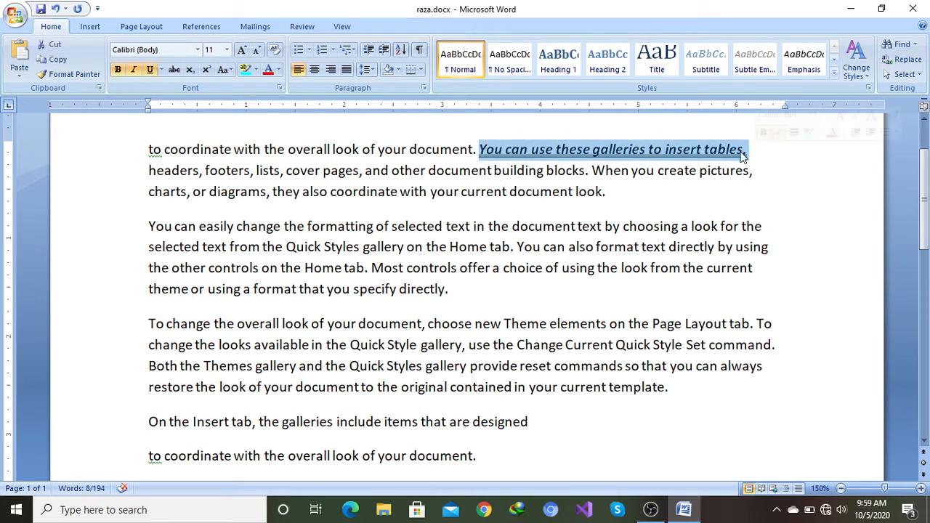
pyautogui.click(74, 76)
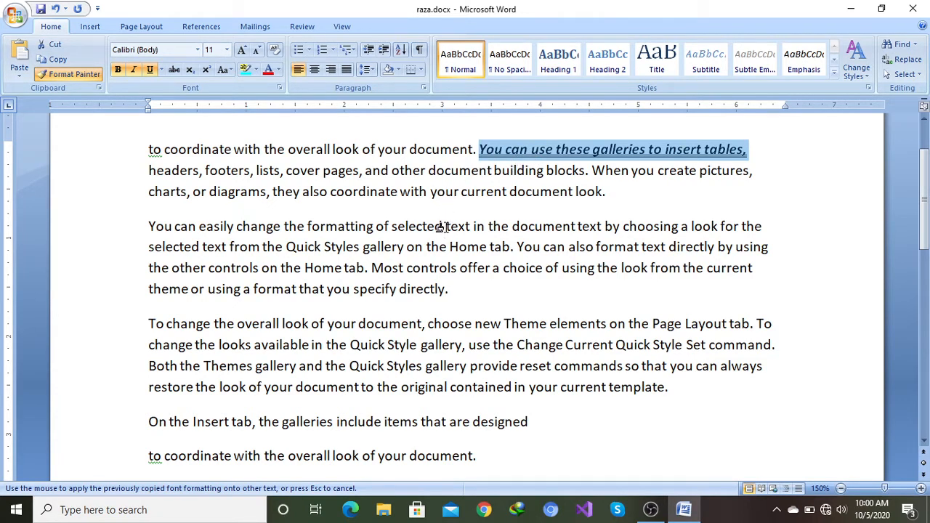
pyautogui.moveTo(443, 226); pyautogui.dragTo(577, 226)
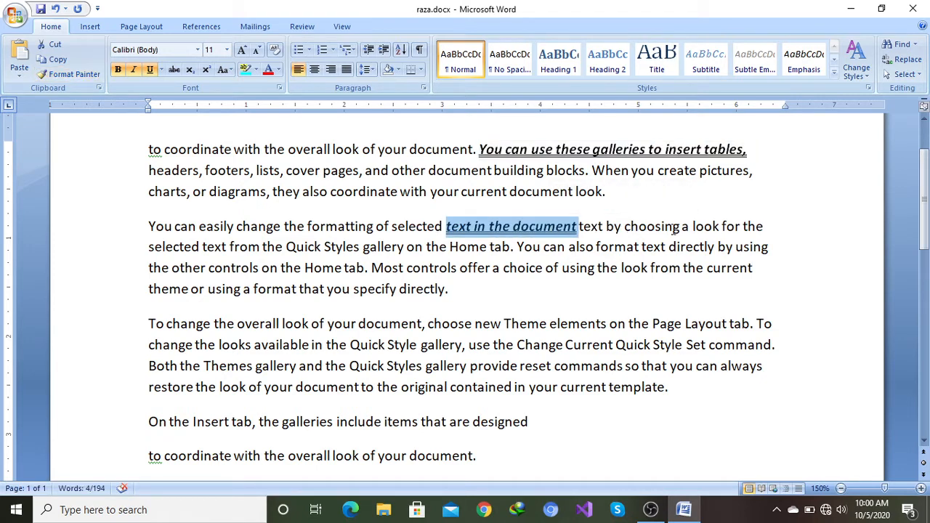
pyautogui.click(679, 286)
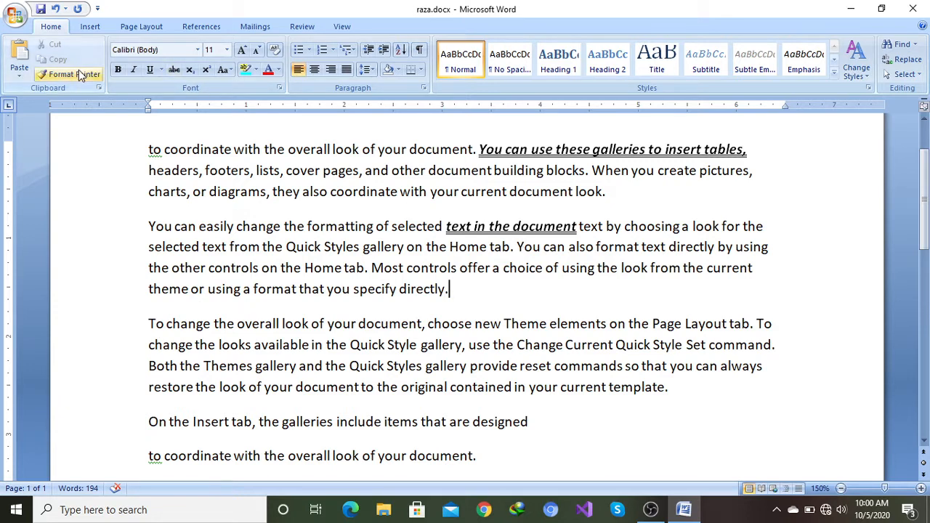
pyautogui.click(41, 78)
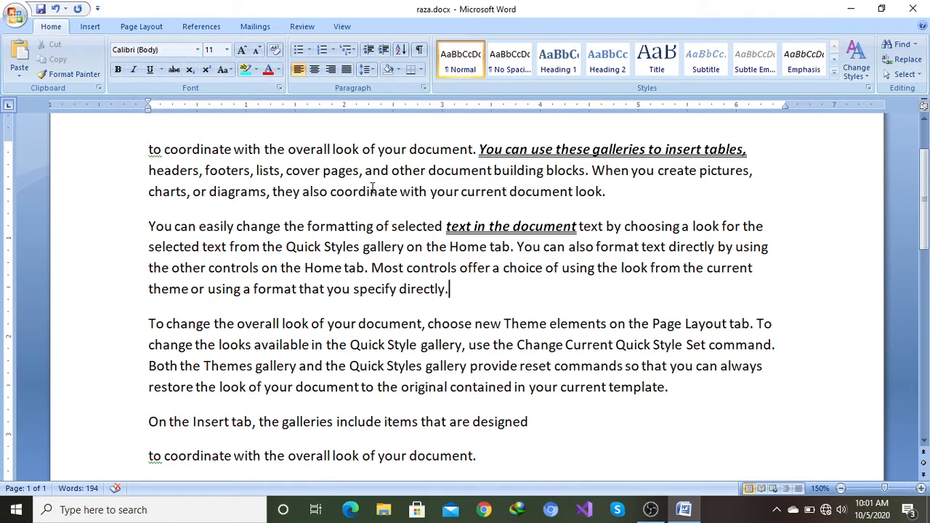
# Step: Preview several fonts on "also coordinate with your current document look." in the first paragraph and apply Arial Narrow
pyautogui.moveTo(311, 191); pyautogui.dragTo(639, 192)
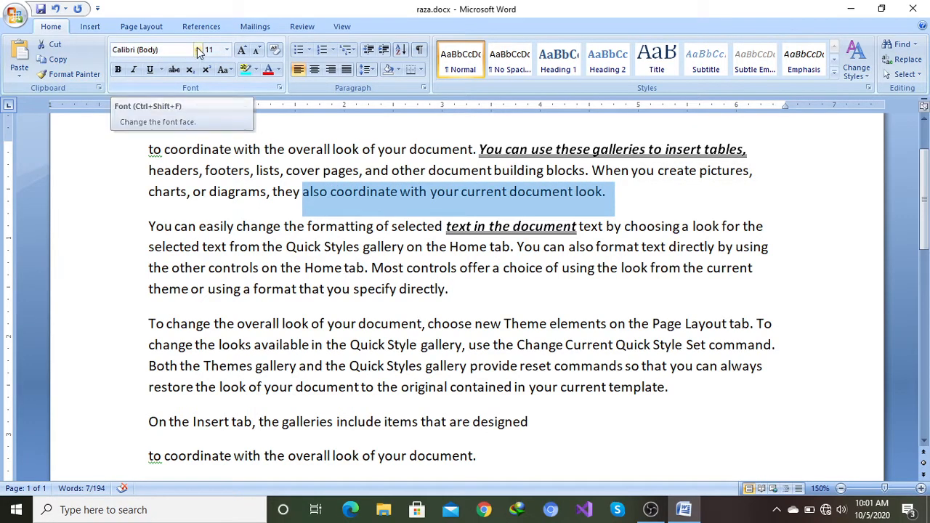
pyautogui.click(198, 50)
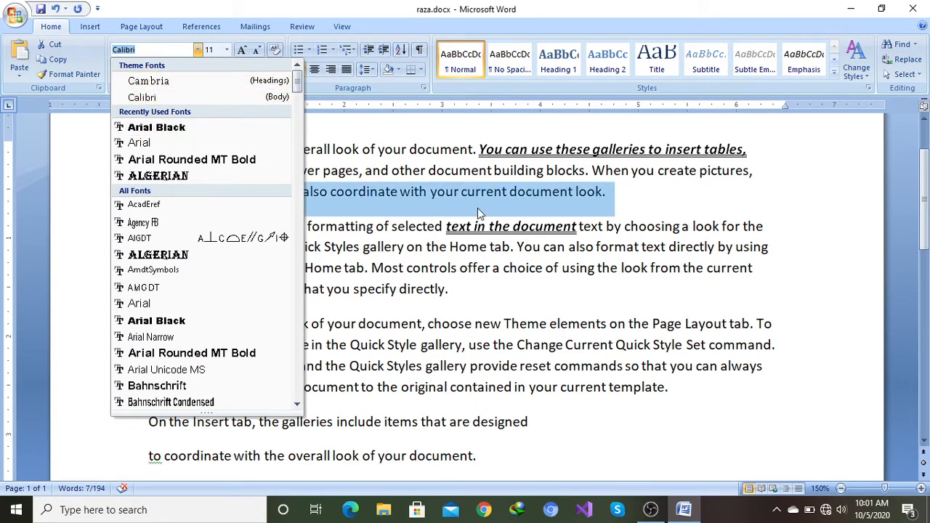
pyautogui.press('Down')
pyautogui.press('Down')
pyautogui.press('Down')
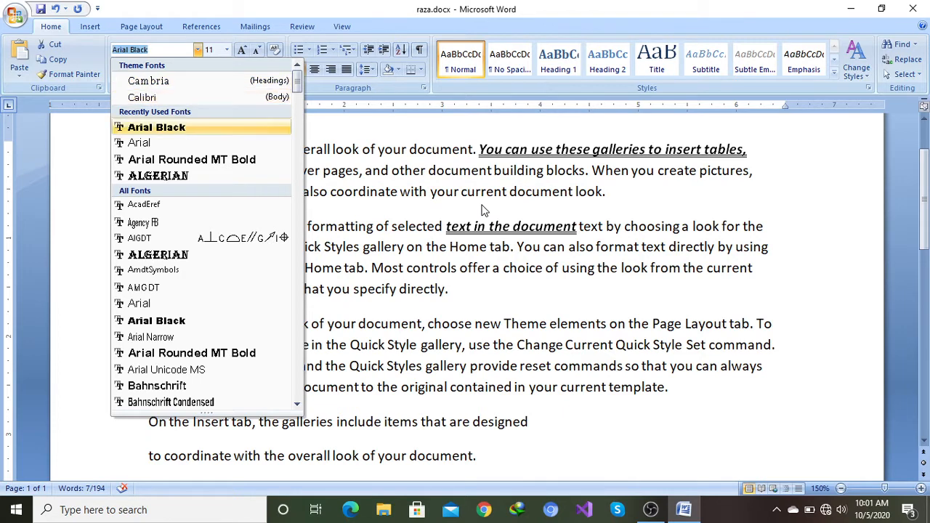
pyautogui.press('Down')
pyautogui.press('Down')
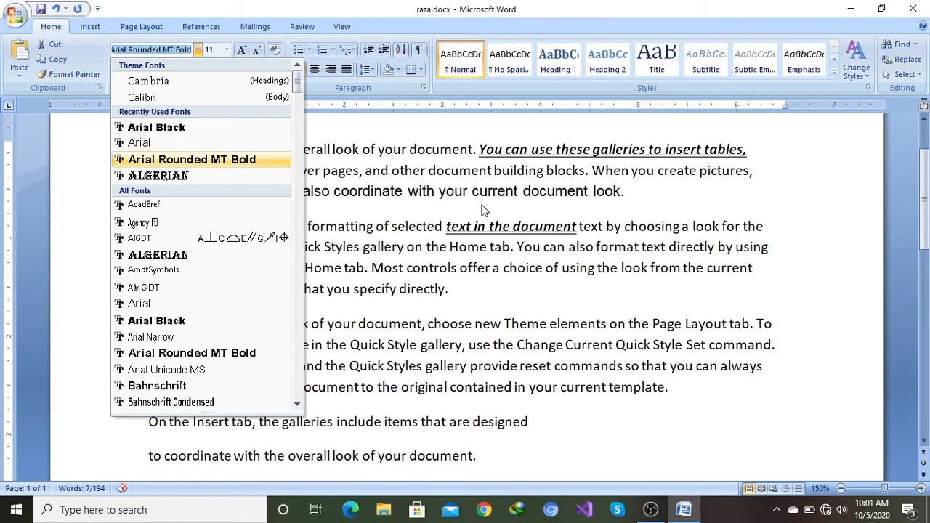
pyautogui.press('Down')
pyautogui.press('Down')
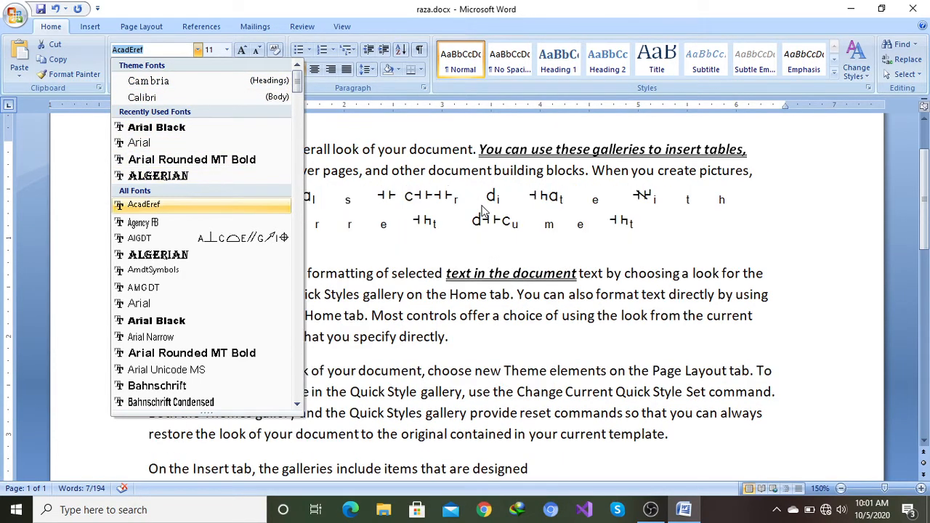
pyautogui.press('Down')
pyautogui.press('Down')
pyautogui.press('Down')
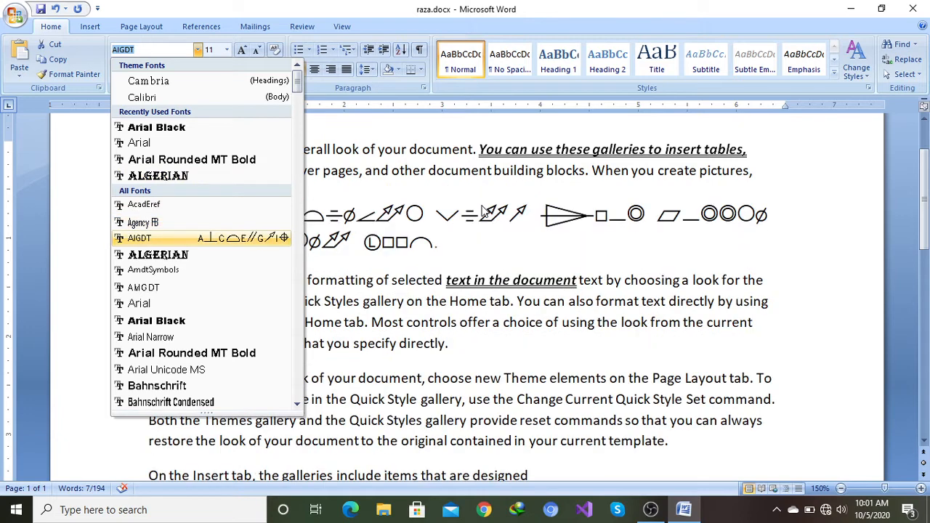
pyautogui.press('Down')
pyautogui.press('Down')
pyautogui.press('Down')
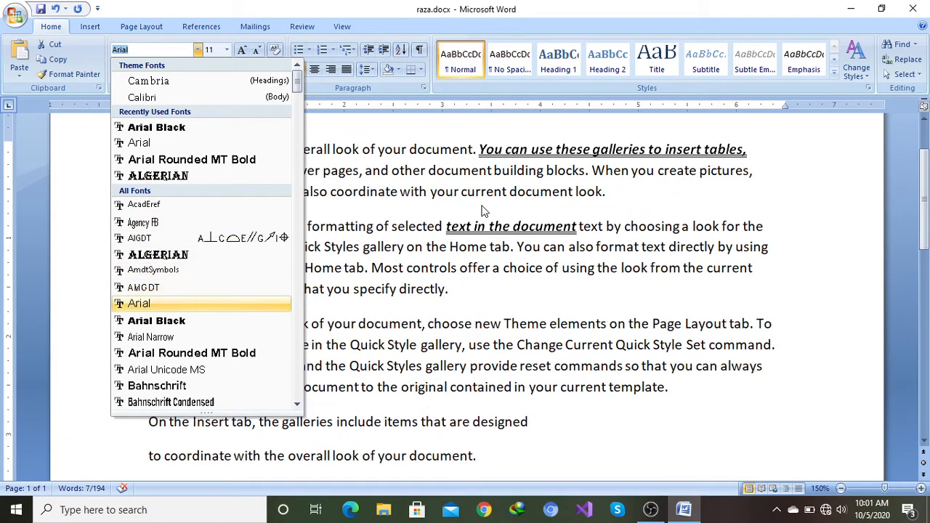
pyautogui.press('Down')
pyautogui.press('Down')
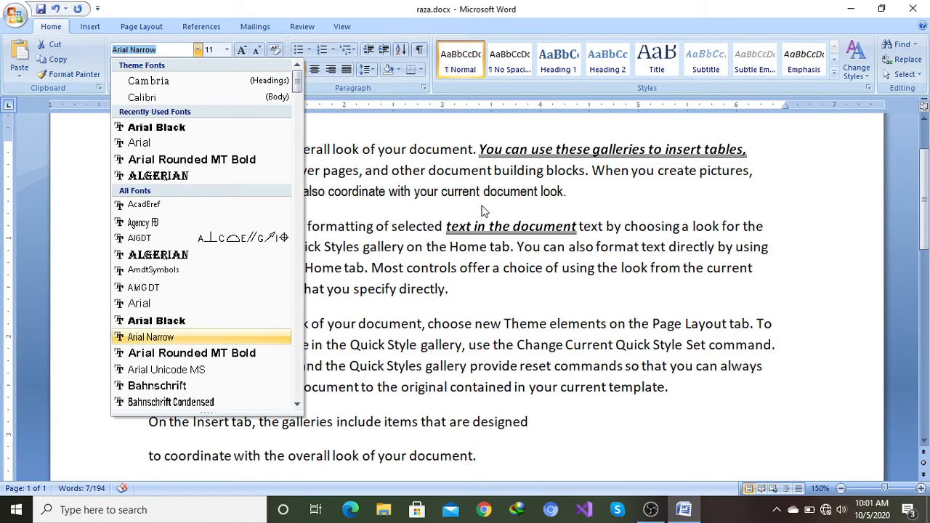
pyautogui.press('Return')
pyautogui.click(479, 205)
pyautogui.press('Up')
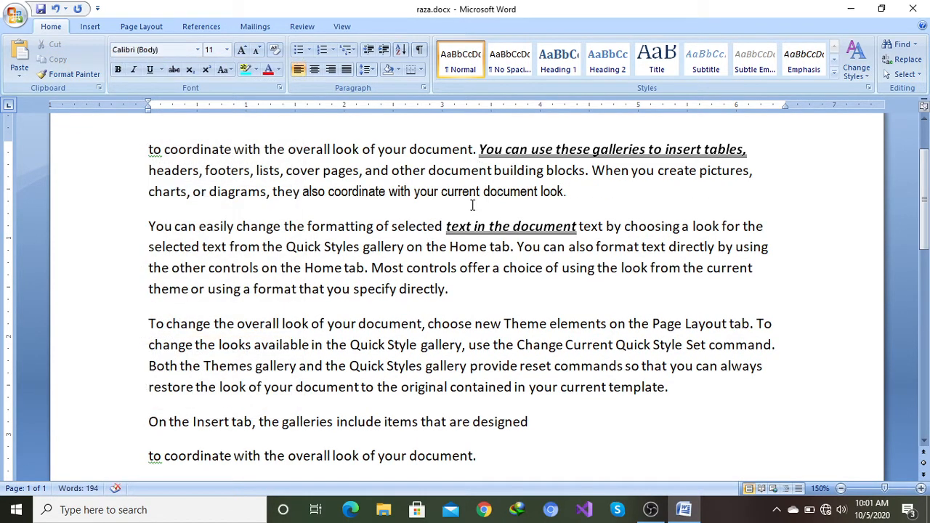
# Step: Set the font of "also coordinate with your current document look." to Arial Black
pyautogui.moveTo(301, 191); pyautogui.dragTo(576, 197)
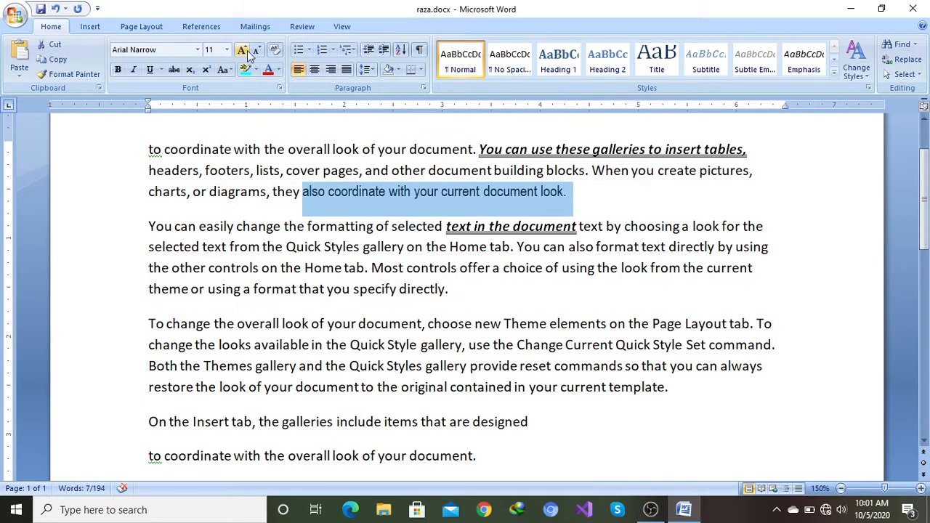
pyautogui.click(197, 49)
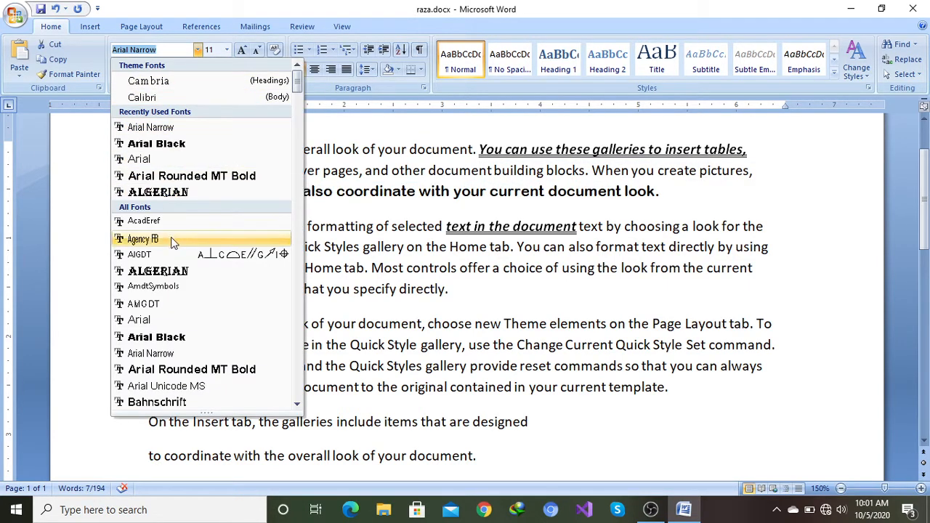
pyautogui.click(175, 339)
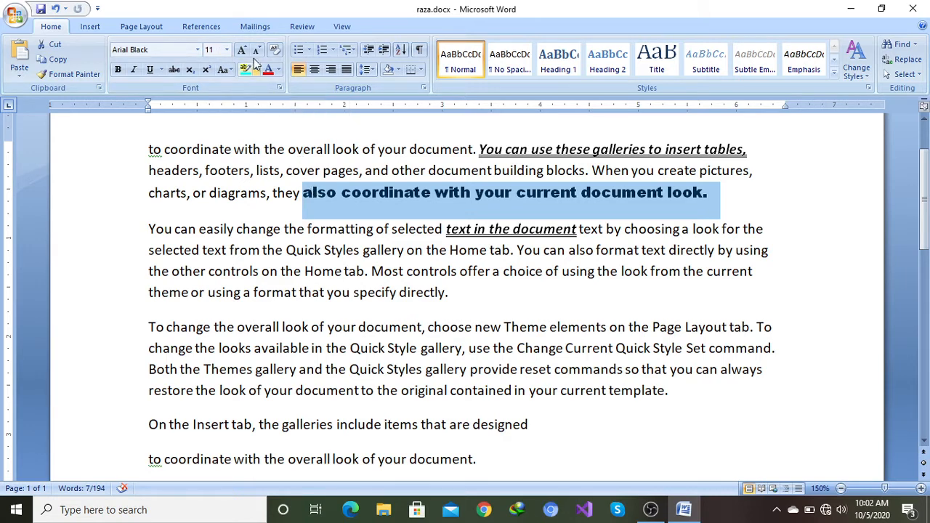
# Step: Set the font size of "also coordinate with your current document look." to 14 and deselect the text
pyautogui.click(226, 51)
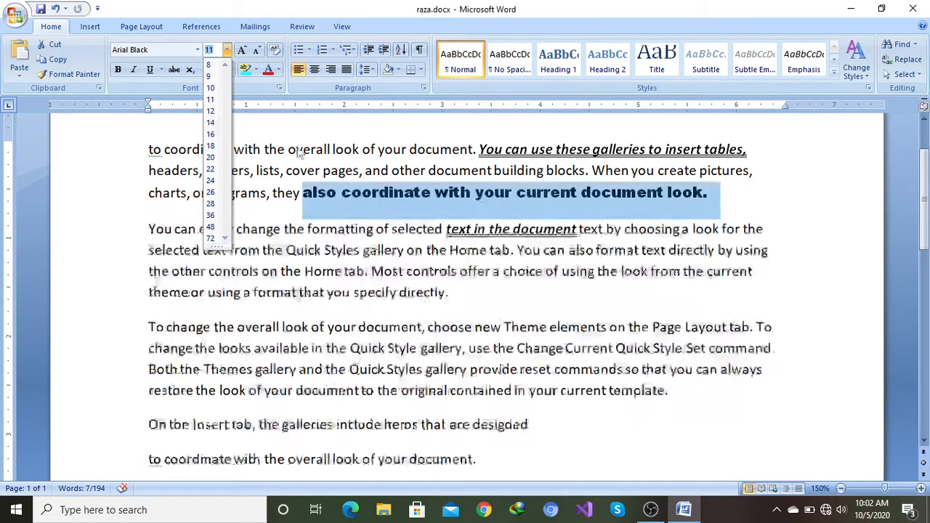
pyautogui.click(484, 298)
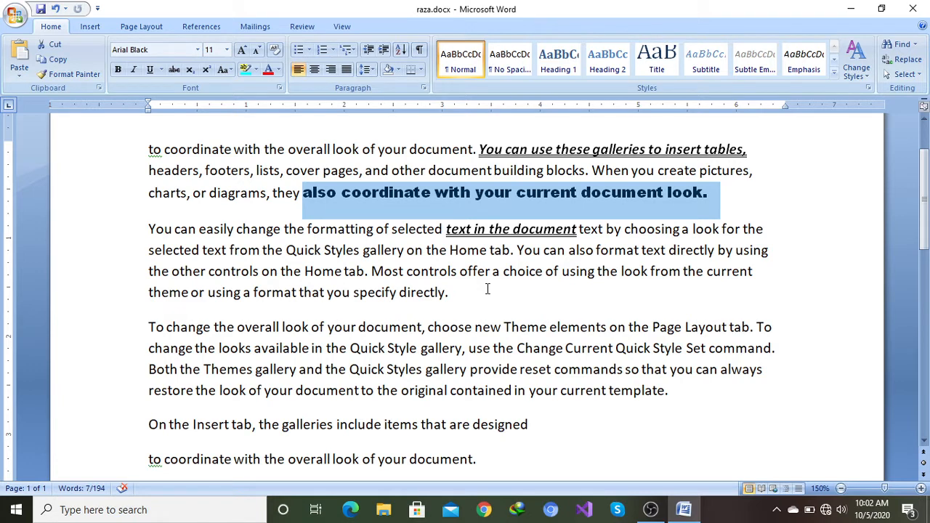
pyautogui.click(226, 52)
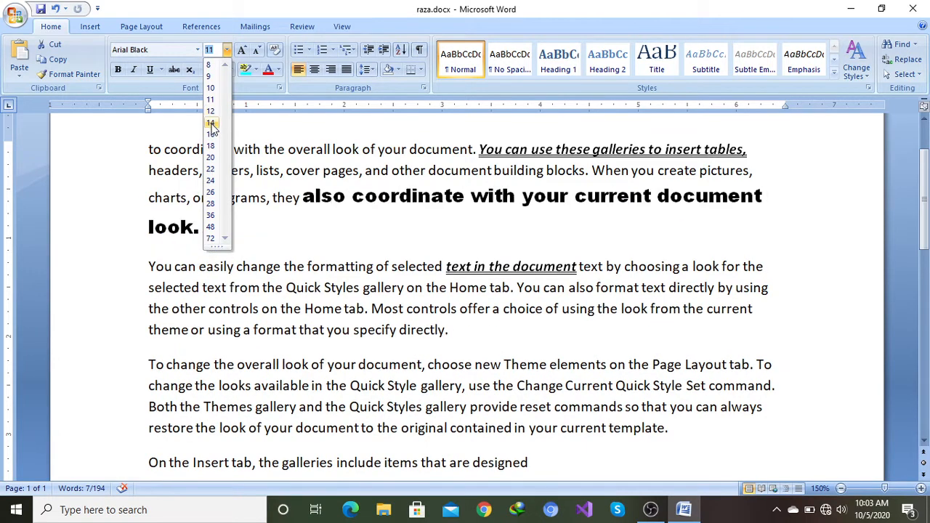
pyautogui.click(335, 217)
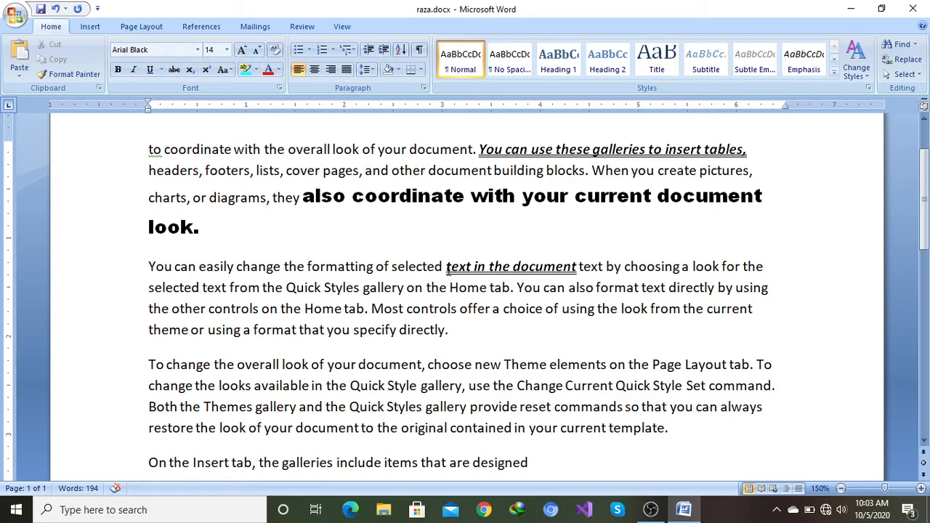
# Step: Enlarge "text in the document text" in the second paragraph stepwise to size 18 with Grow Font
pyautogui.moveTo(446, 267); pyautogui.dragTo(591, 266)
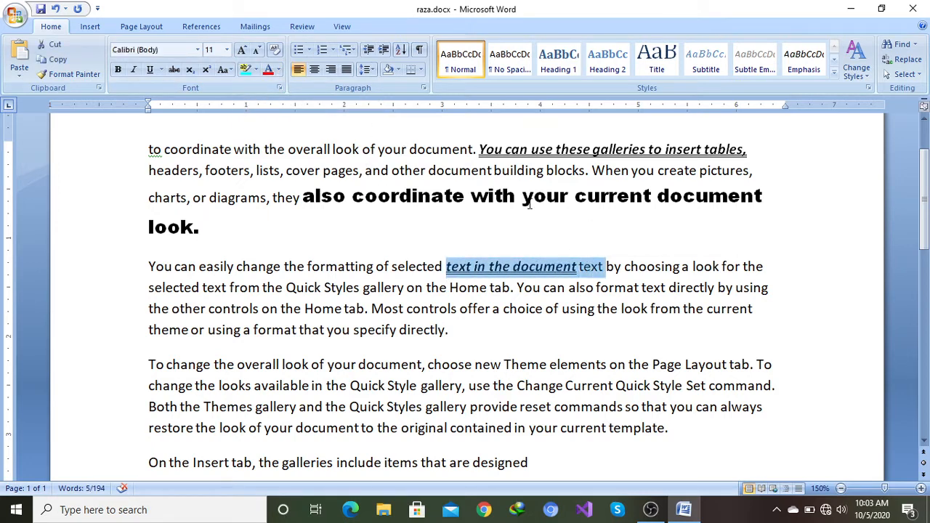
pyautogui.click(243, 51)
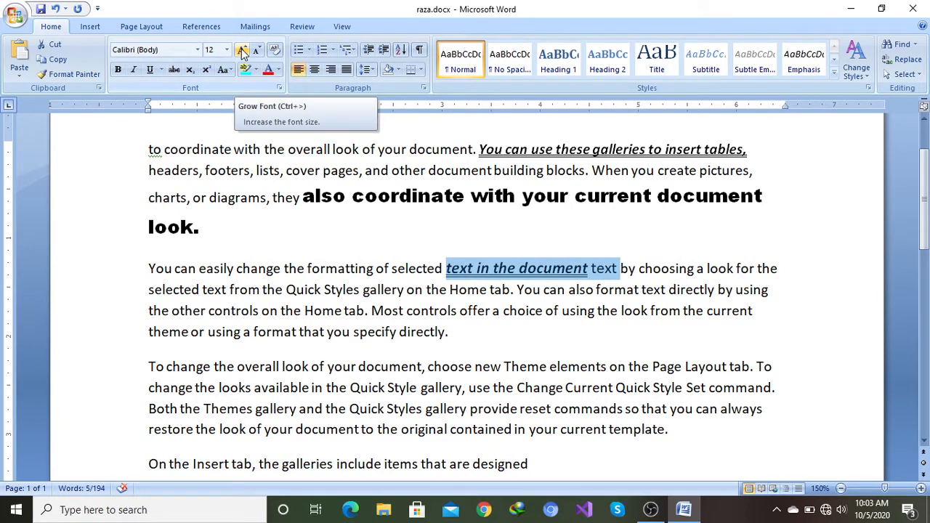
pyautogui.click(243, 51)
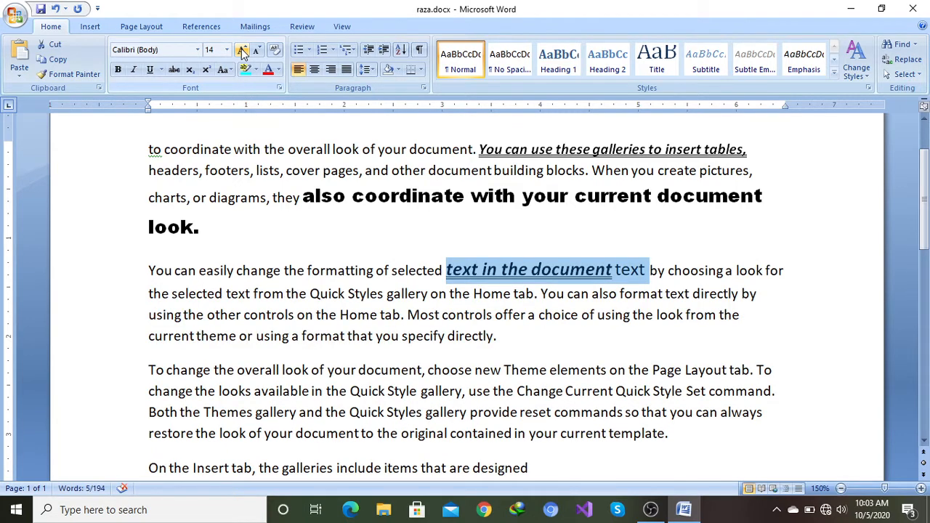
pyautogui.click(243, 51)
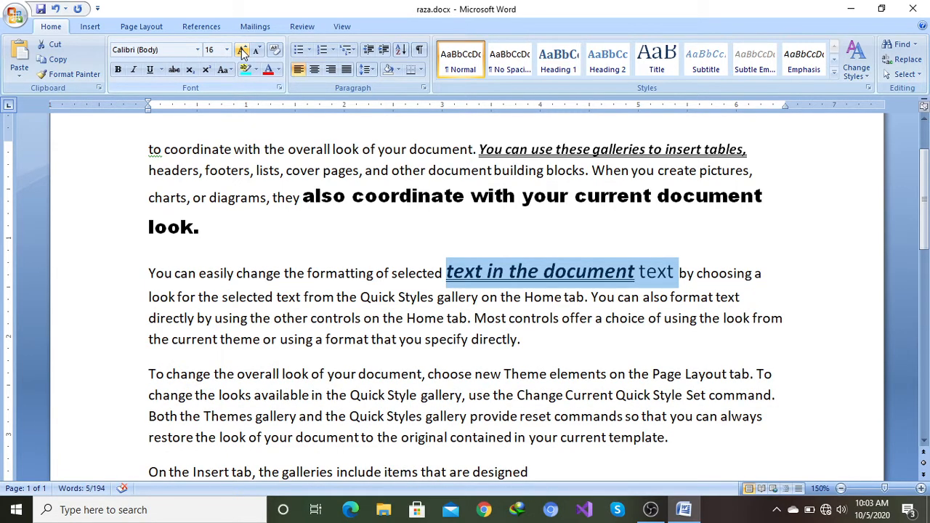
pyautogui.click(242, 51)
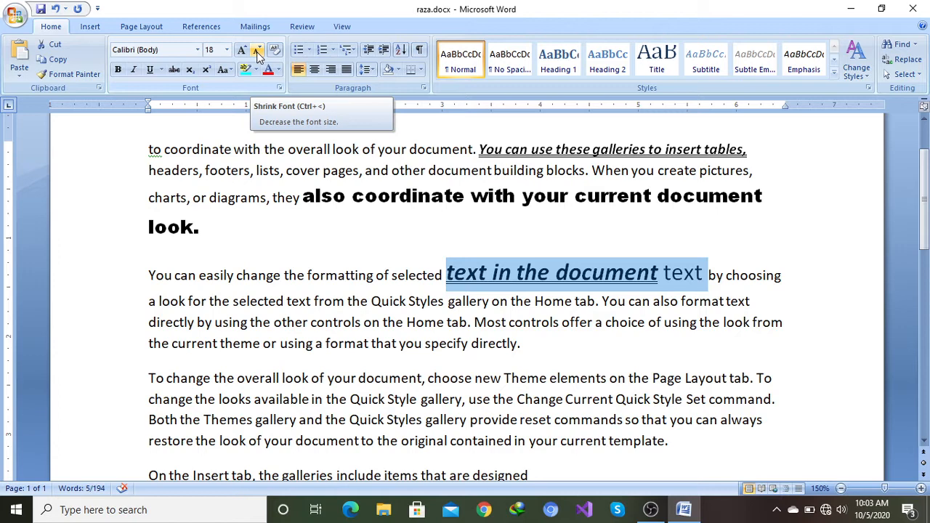
# Step: Reduce the selected "text in the document text" stepwise to size 12 with Shrink Font
pyautogui.click(257, 55)
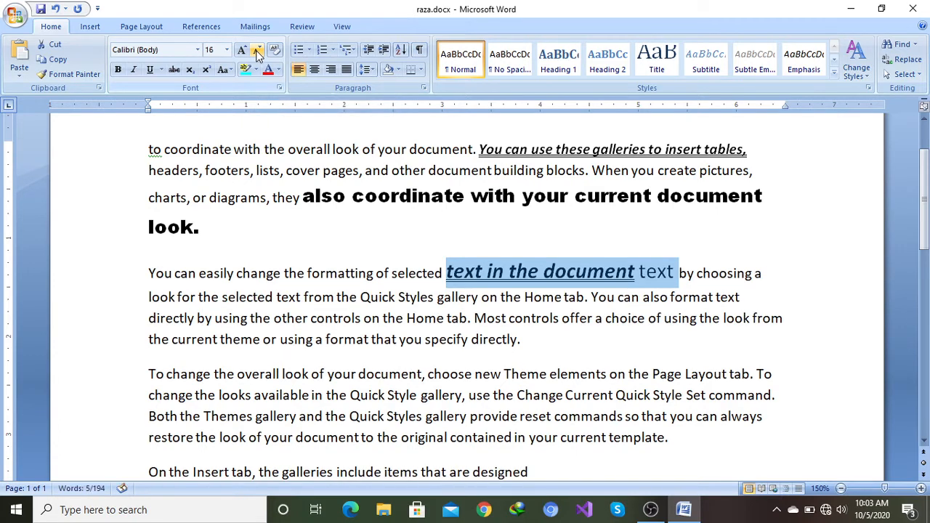
pyautogui.click(257, 55)
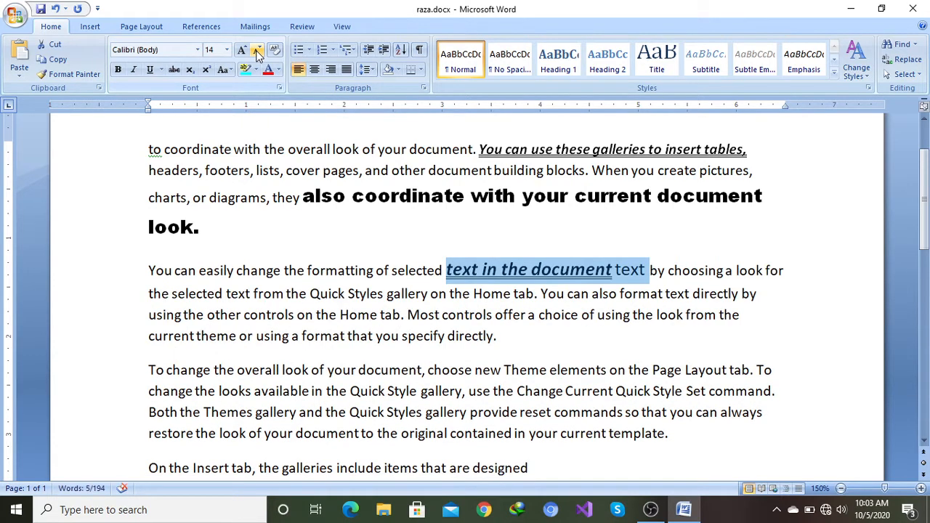
pyautogui.click(257, 55)
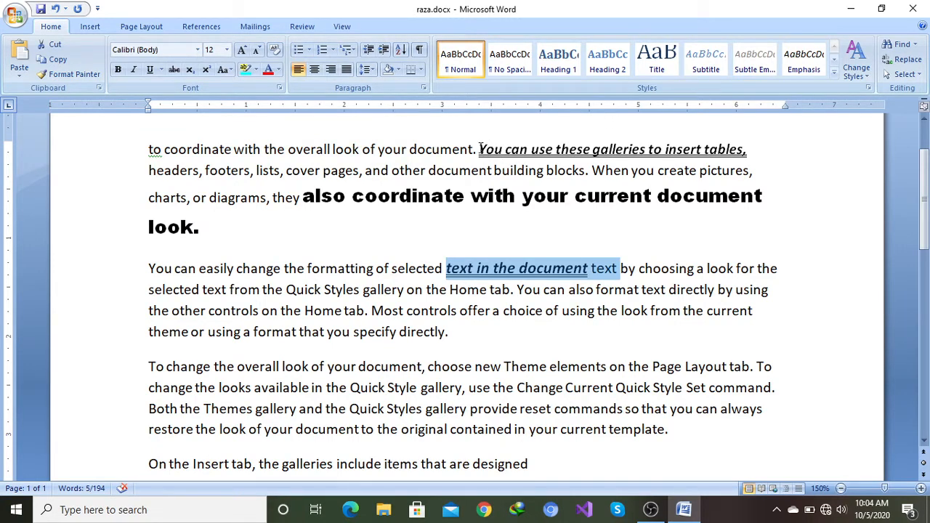
# Step: Clear all formatting from "You can use these galleries to insert tables," in the first paragraph
pyautogui.moveTo(478, 149); pyautogui.dragTo(747, 150)
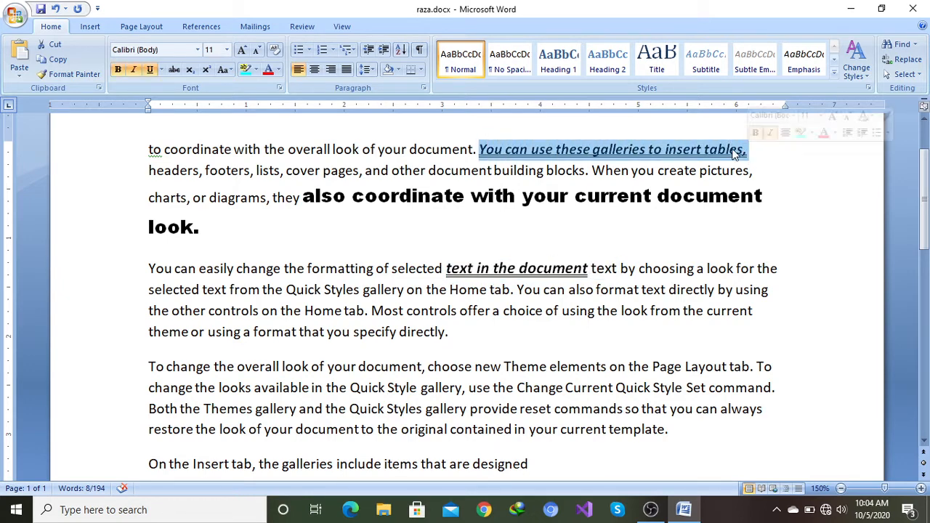
pyautogui.click(275, 52)
pyautogui.click(452, 171)
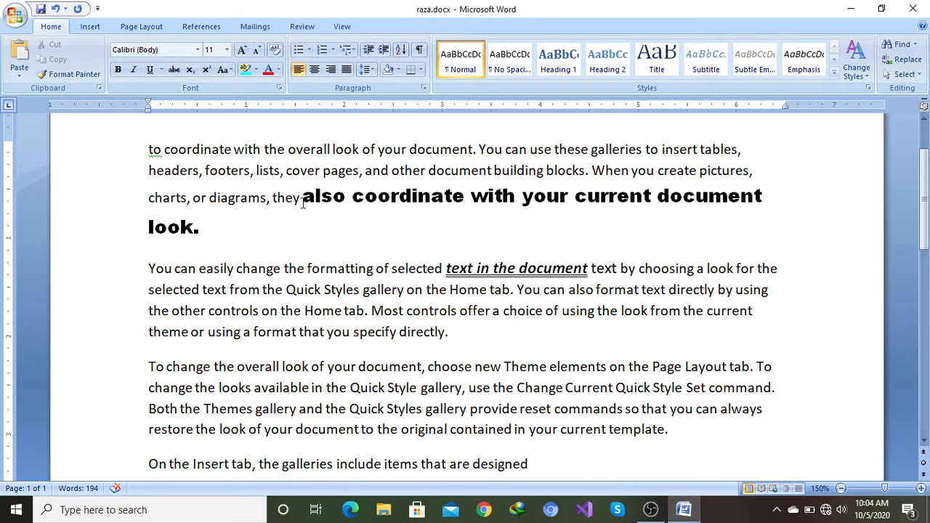
# Step: Clear all formatting from "also coordinate with" at the end of the first paragraph
pyautogui.moveTo(302, 197); pyautogui.dragTo(521, 198)
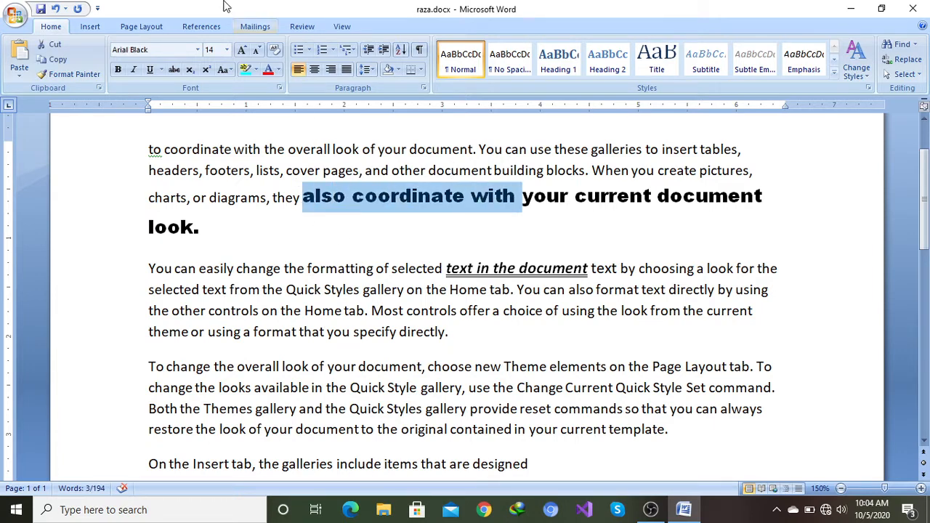
pyautogui.click(274, 49)
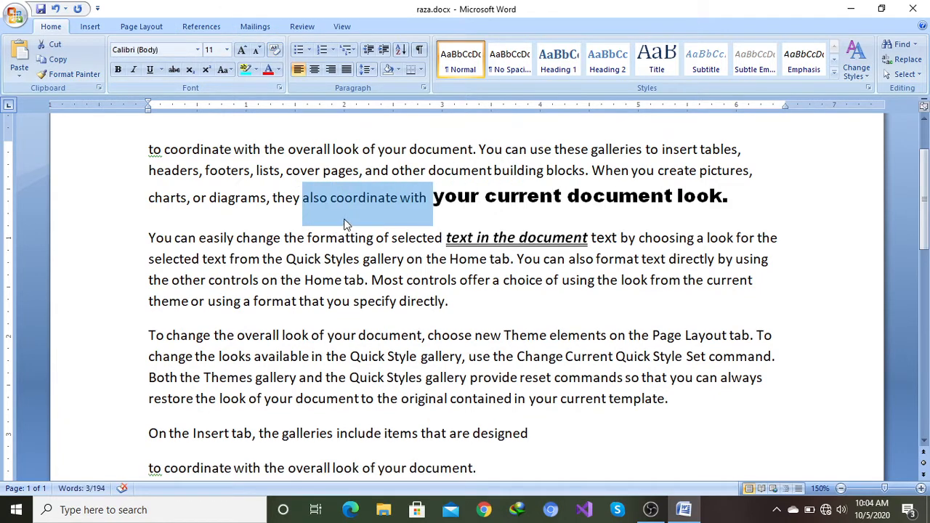
pyautogui.click(218, 203)
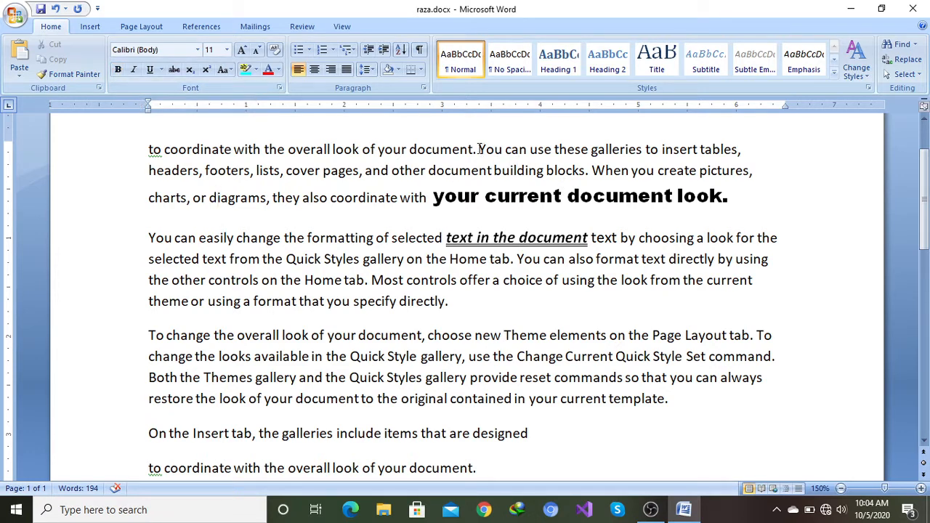
# Step: Make "You can use these galleries to" in the first paragraph bold and italic
pyautogui.moveTo(477, 149); pyautogui.dragTo(658, 150)
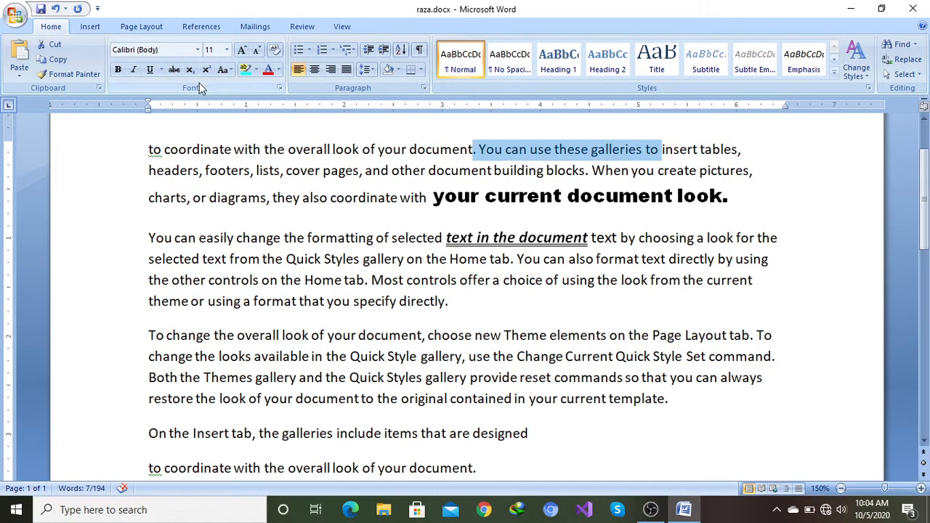
pyautogui.click(119, 70)
pyautogui.click(451, 172)
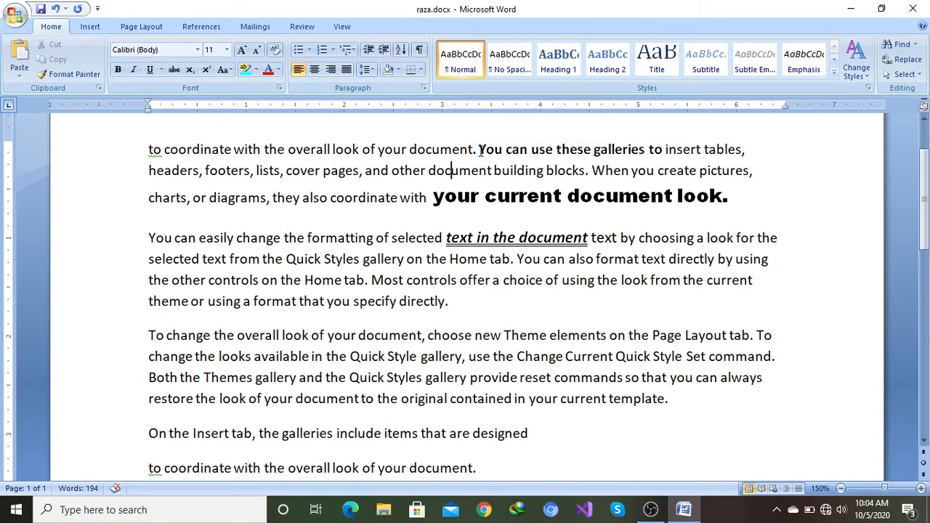
pyautogui.moveTo(480, 150); pyautogui.dragTo(663, 150)
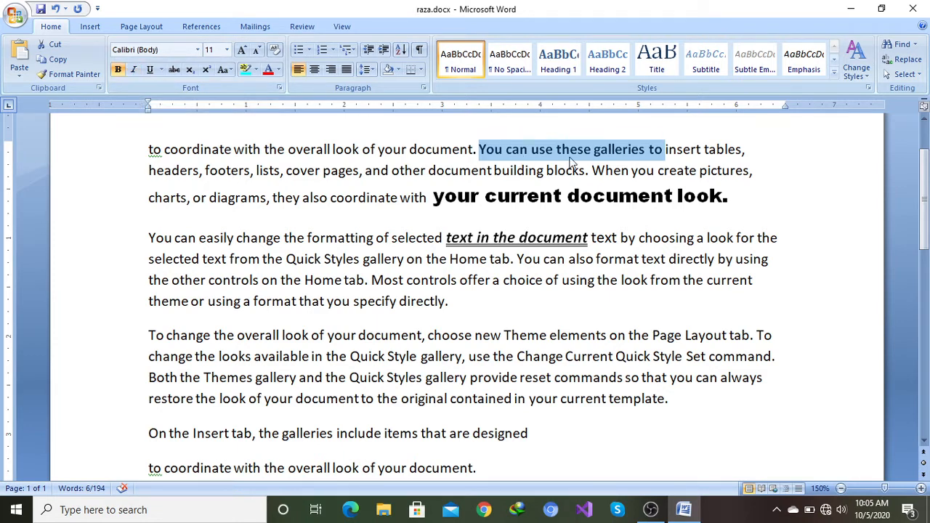
pyautogui.click(134, 70)
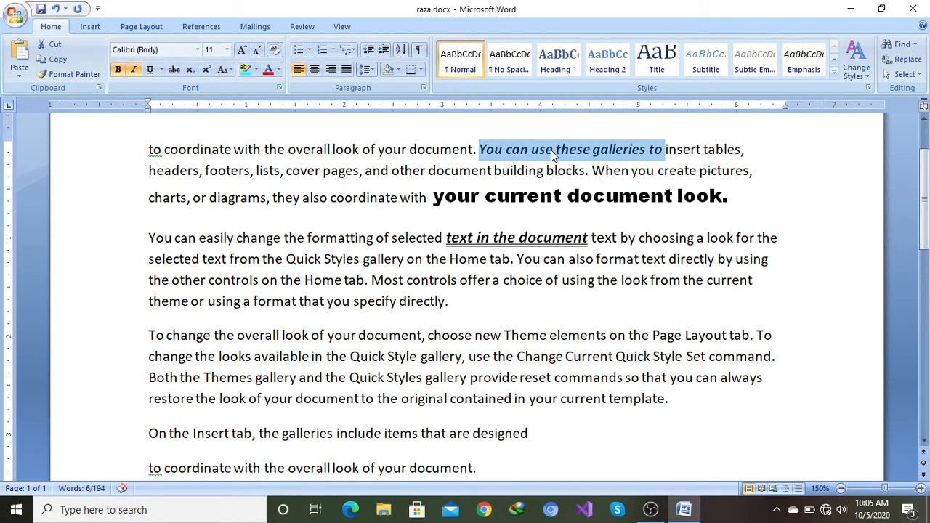
pyautogui.click(480, 150)
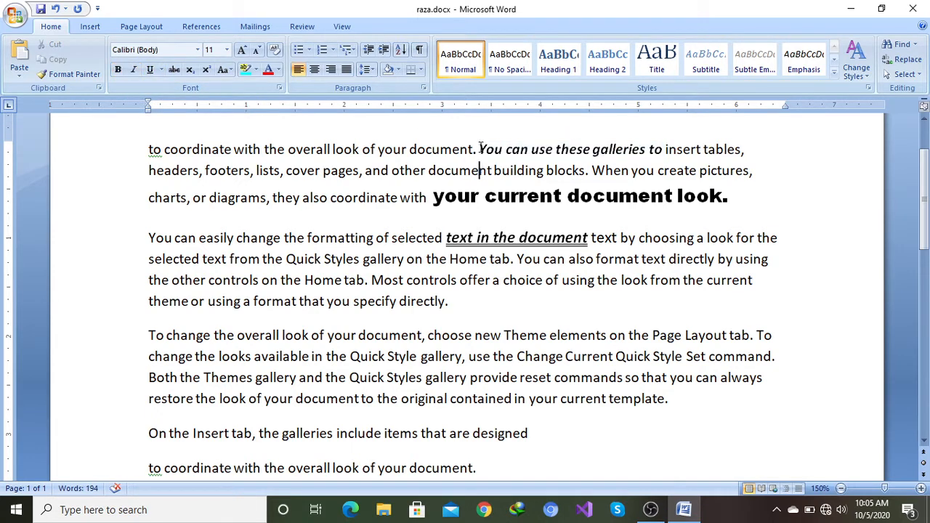
# Step: Underline "You can use these galleries to" in the first paragraph and give it the thick underline style
pyautogui.moveTo(479, 149); pyautogui.dragTo(660, 159)
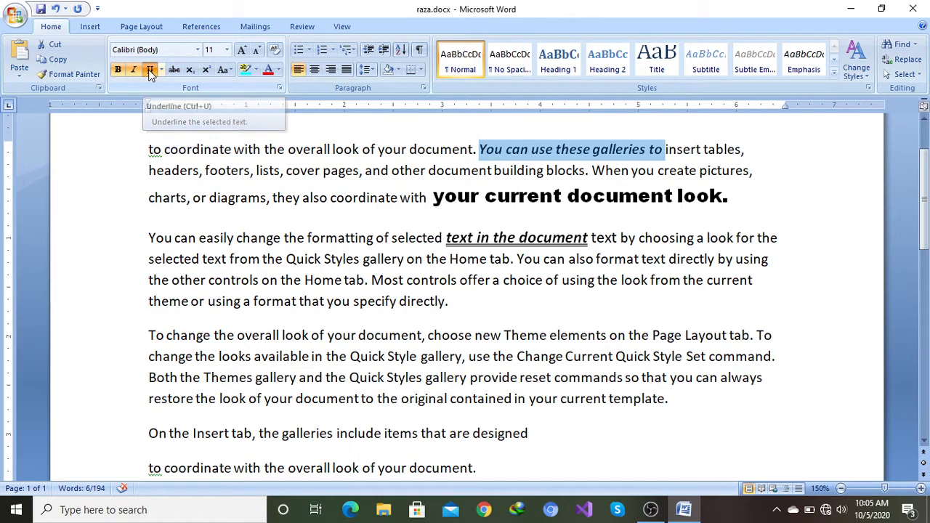
pyautogui.click(151, 71)
pyautogui.click(429, 172)
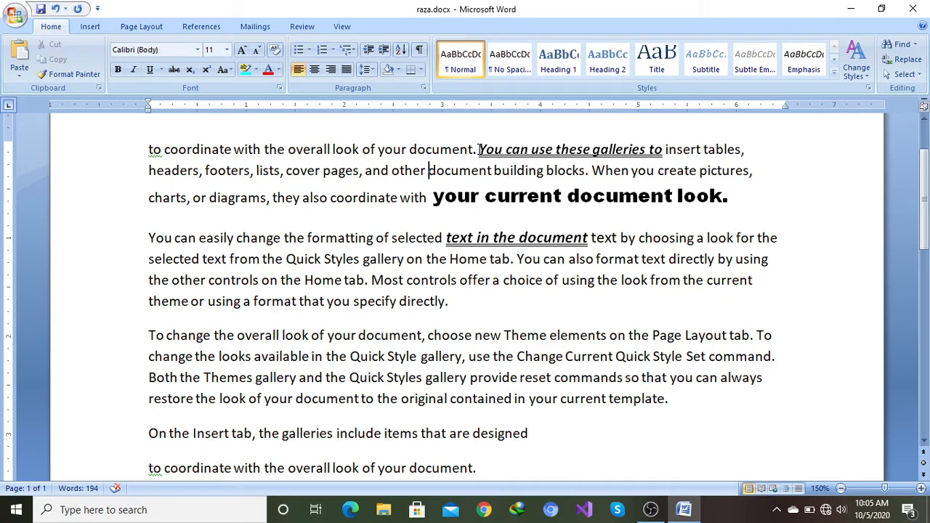
pyautogui.moveTo(479, 150); pyautogui.dragTo(663, 162)
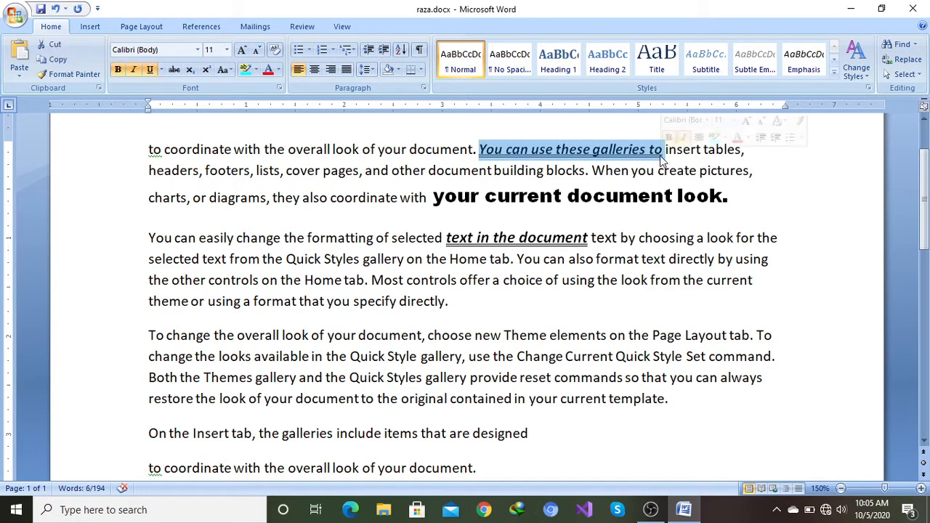
pyautogui.click(162, 69)
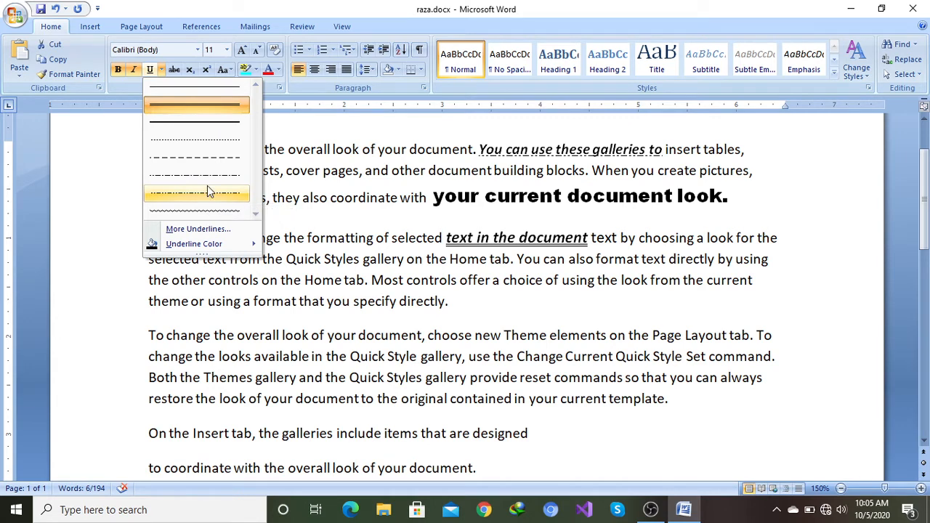
pyautogui.click(193, 128)
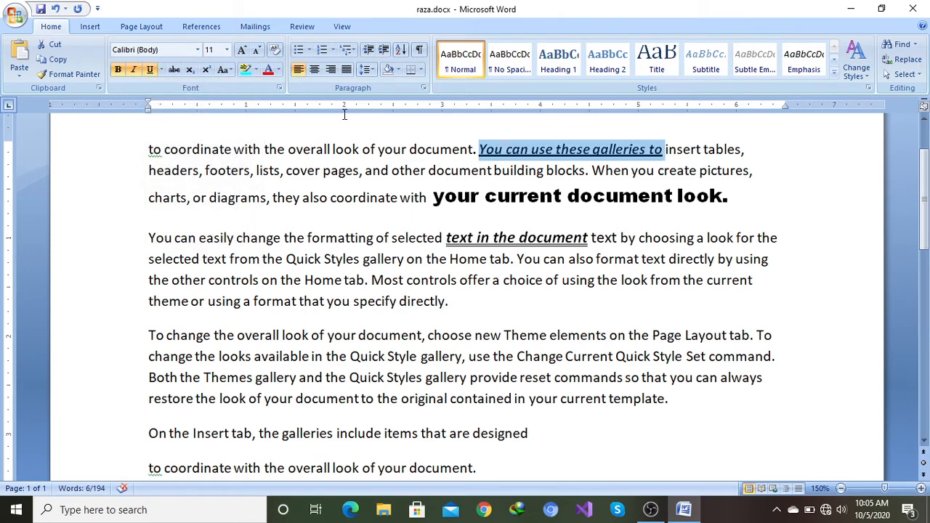
# Step: Set the underline color of the selected "You can use these galleries to" to dark orange through the Font dialog
pyautogui.click(161, 70)
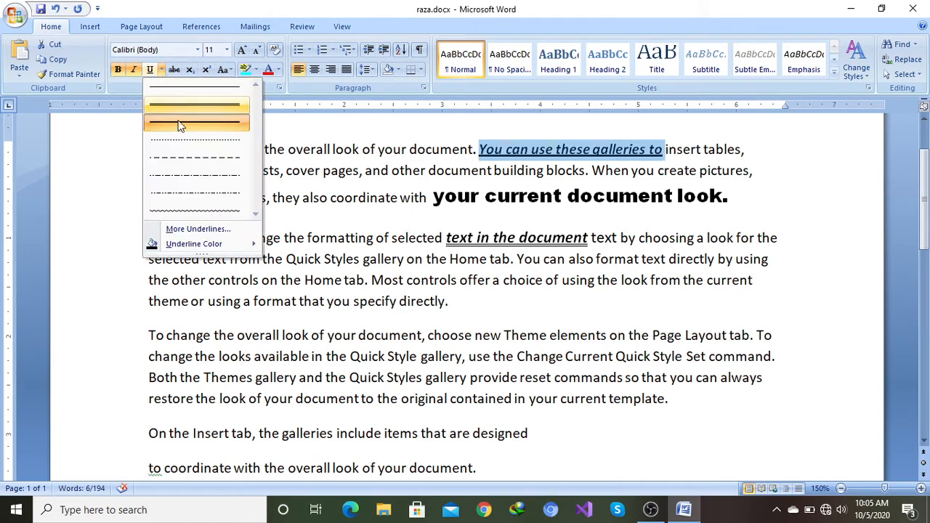
pyautogui.click(195, 229)
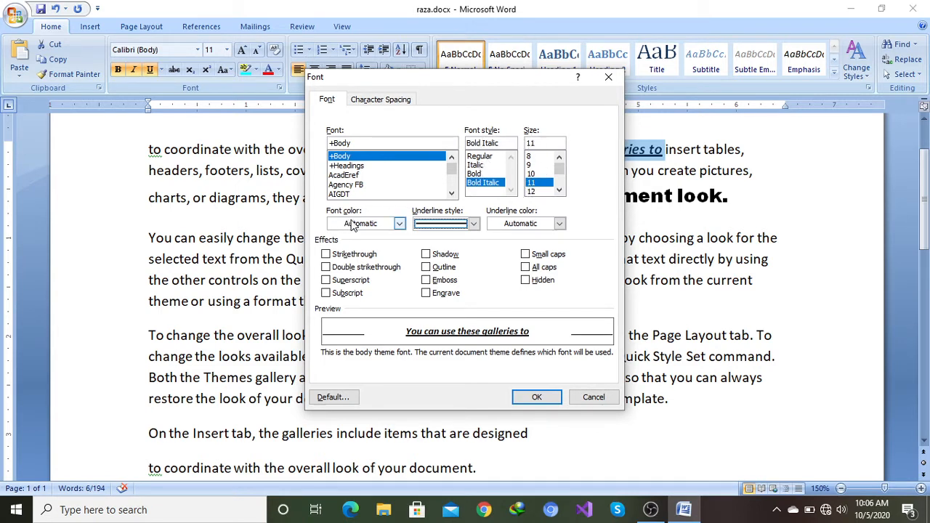
pyautogui.click(473, 223)
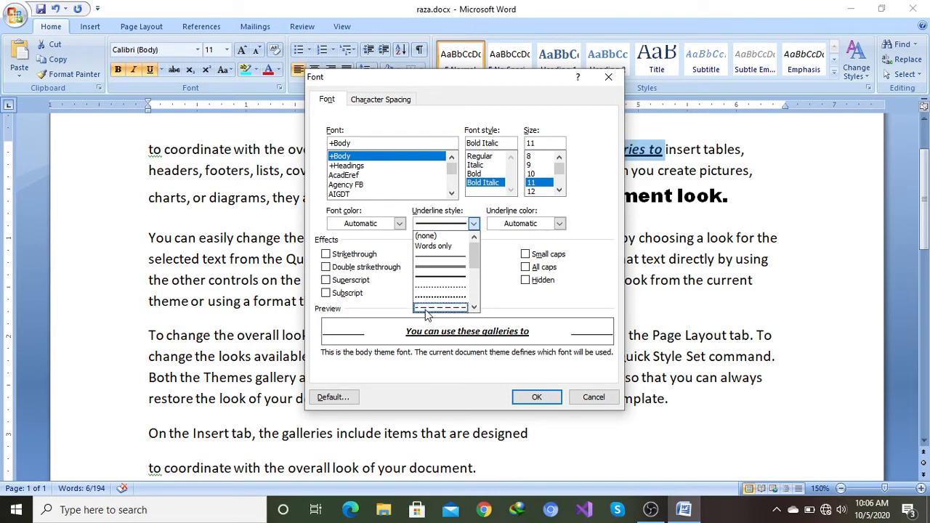
pyautogui.click(474, 226)
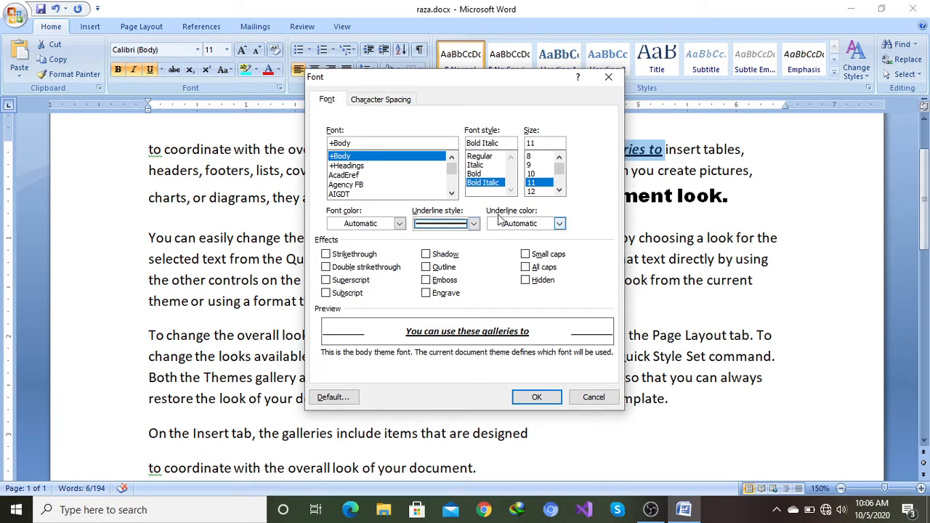
pyautogui.click(560, 225)
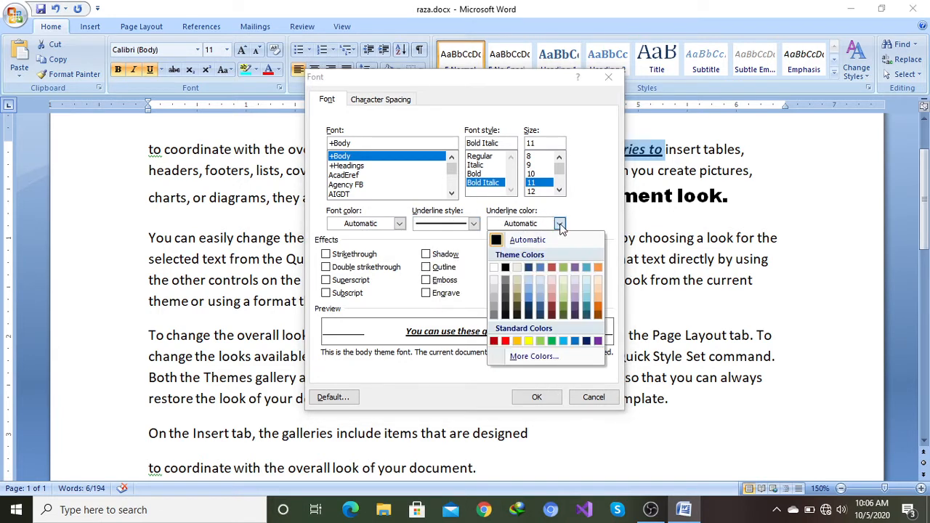
pyautogui.click(600, 307)
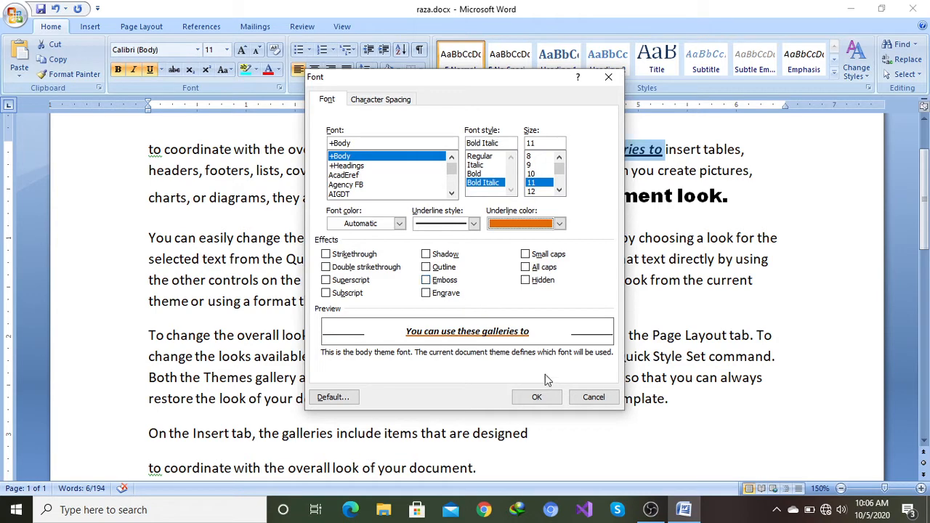
pyautogui.click(536, 397)
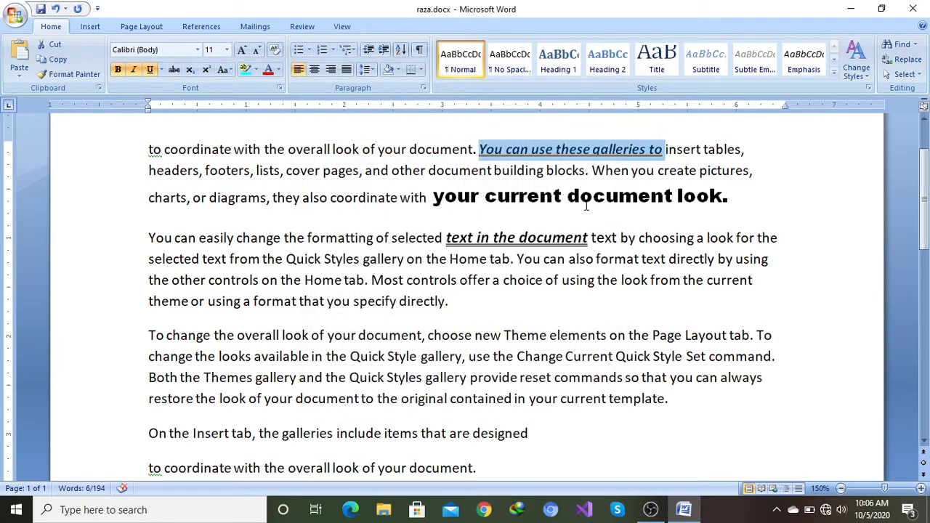
pyautogui.click(491, 173)
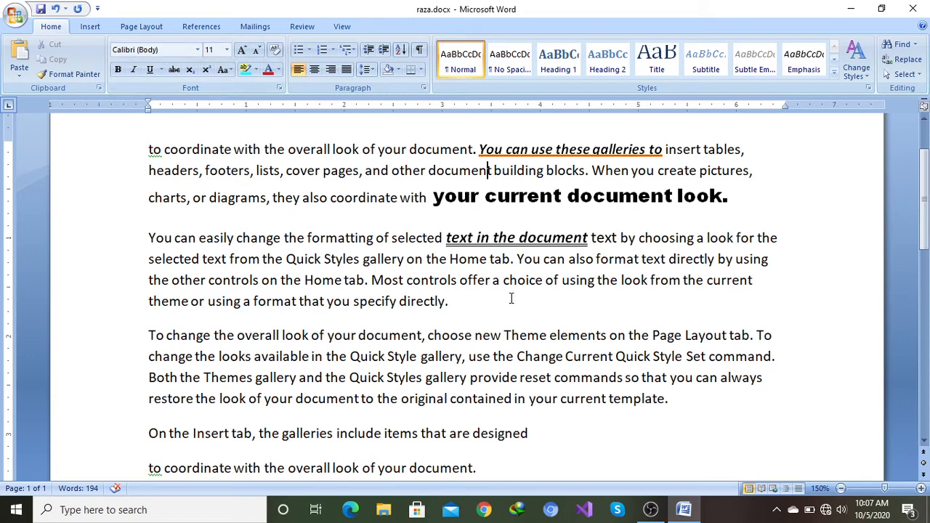
# Step: Apply strikethrough to "choice of using the look from the current" in the second paragraph
pyautogui.moveTo(503, 281); pyautogui.dragTo(719, 286)
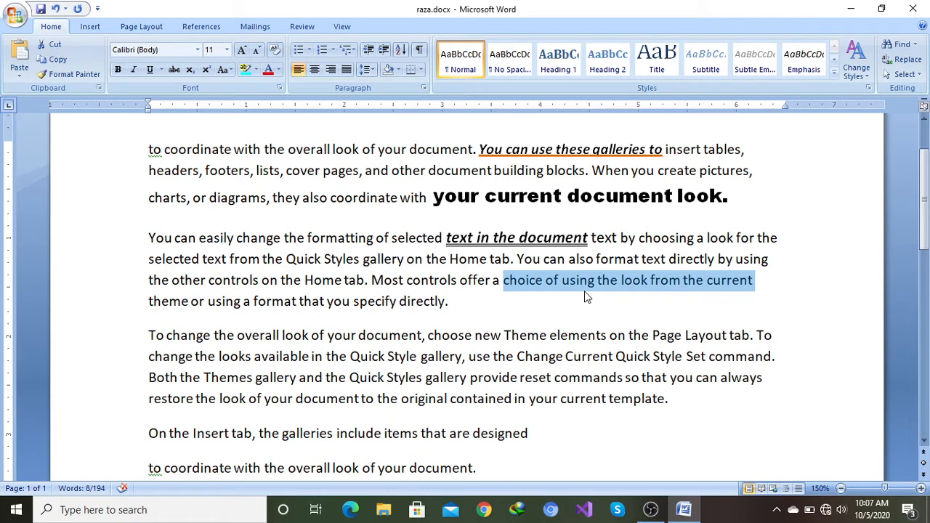
pyautogui.click(175, 71)
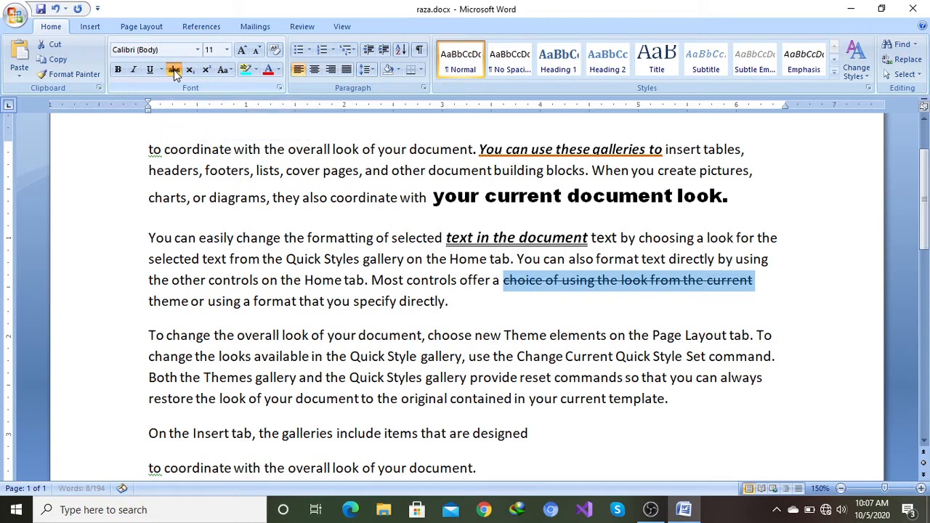
# Step: Enter "H" followed by a subscript "2" at the end of the second paragraph
pyautogui.click(462, 321)
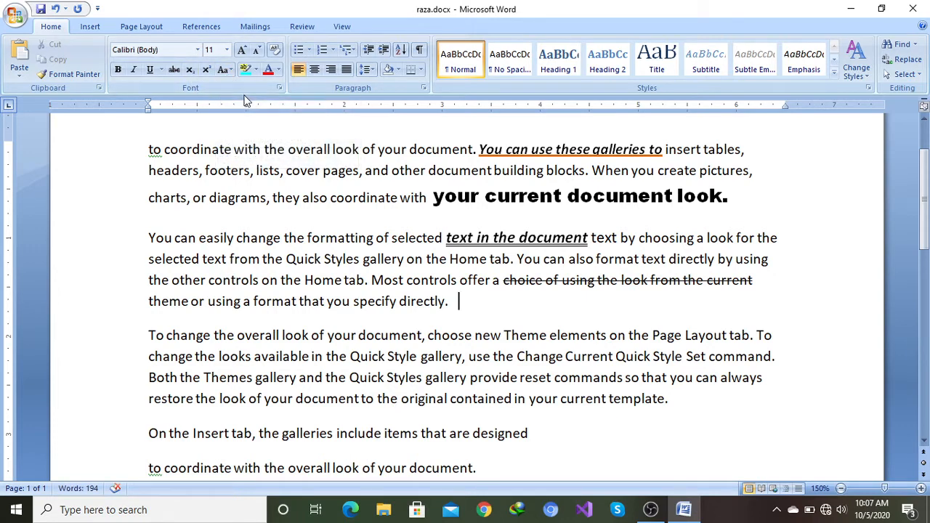
pyautogui.write('H')
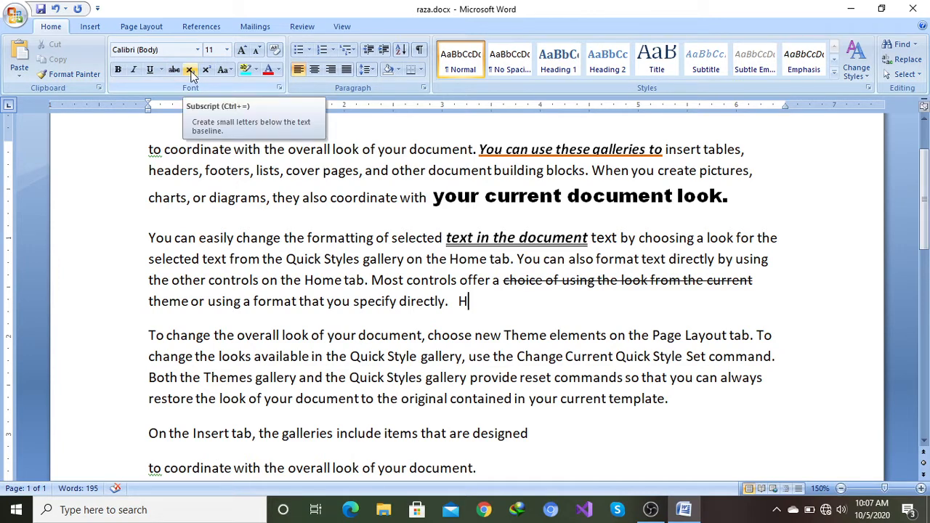
pyautogui.click(190, 71)
pyautogui.click(189, 70)
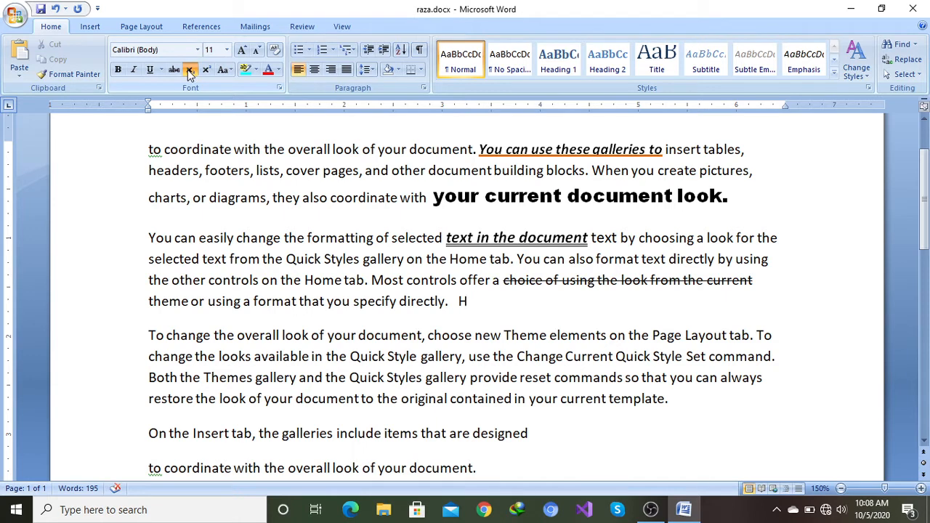
pyautogui.write('2')
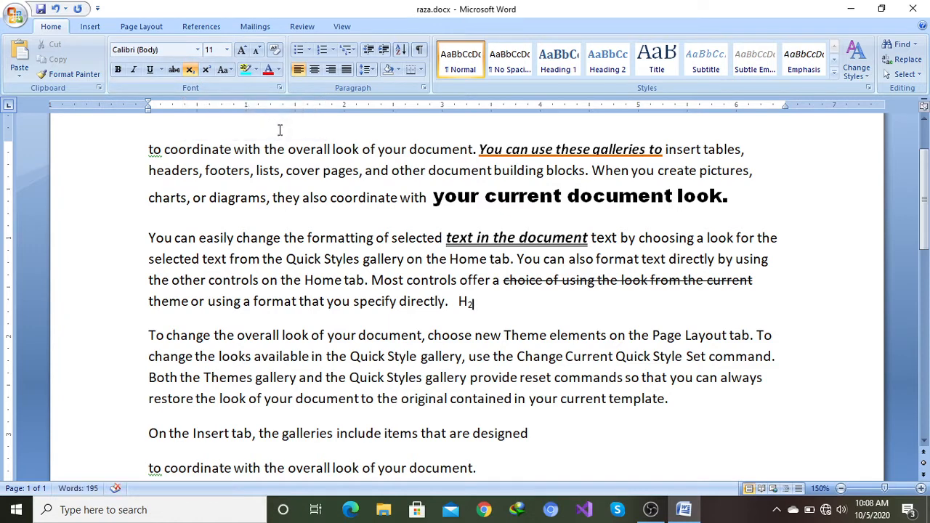
pyautogui.write('DGDG')
pyautogui.press('BackSpace')
pyautogui.press('BackSpace')
pyautogui.press('BackSpace')
pyautogui.press('BackSpace')
# Step: Complete the H2O formula with a normal "O", then add a spaced "X" with a superscript "3"
pyautogui.click(190, 70)
pyautogui.write('O')
pyautogui.write('X')
pyautogui.click(206, 71)
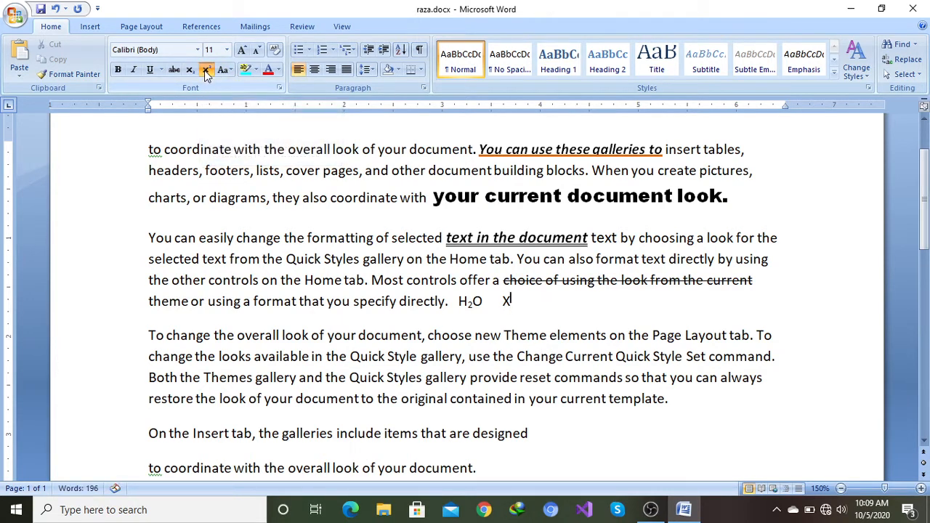
pyautogui.write('3')
pyautogui.write('45')
pyautogui.press('BackSpace')
pyautogui.press('BackSpace')
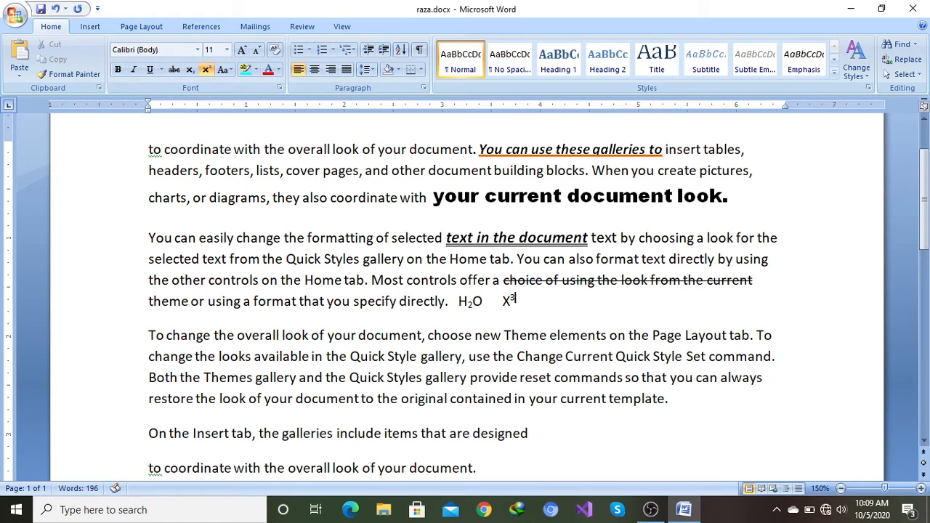
pyautogui.click(205, 73)
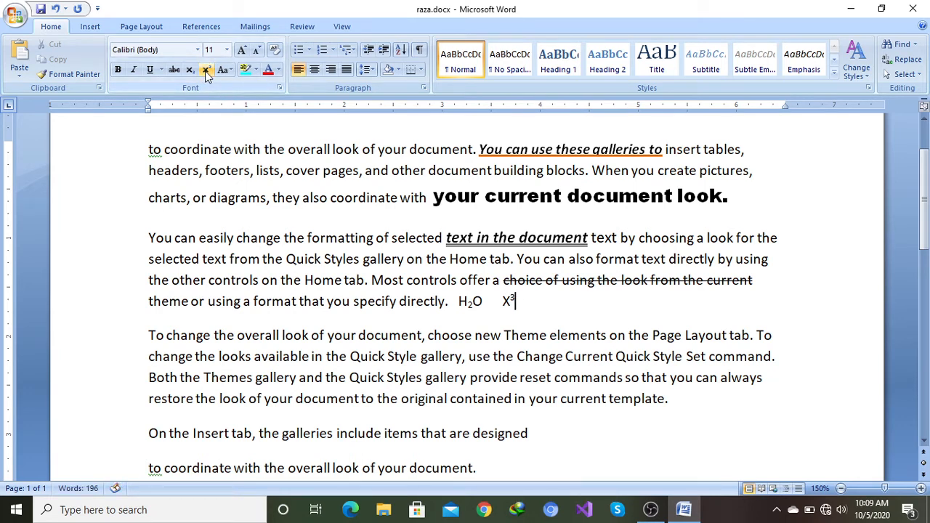
pyautogui.write('3445')
pyautogui.press('BackSpace')
pyautogui.press('BackSpace')
pyautogui.press('BackSpace')
pyautogui.press('BackSpace')
# Step: Try changing "your current document look." at the end of the first paragraph to Sentence case
pyautogui.moveTo(431, 197); pyautogui.dragTo(733, 197)
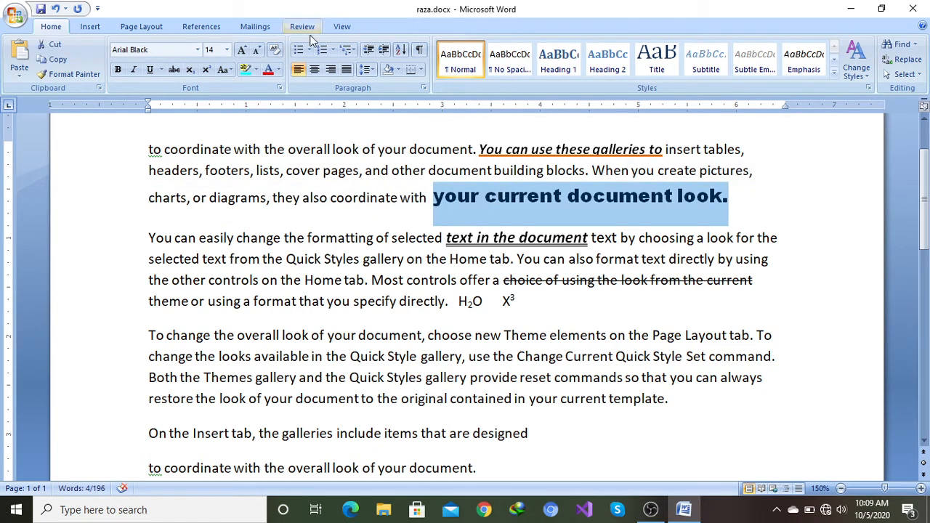
pyautogui.click(230, 69)
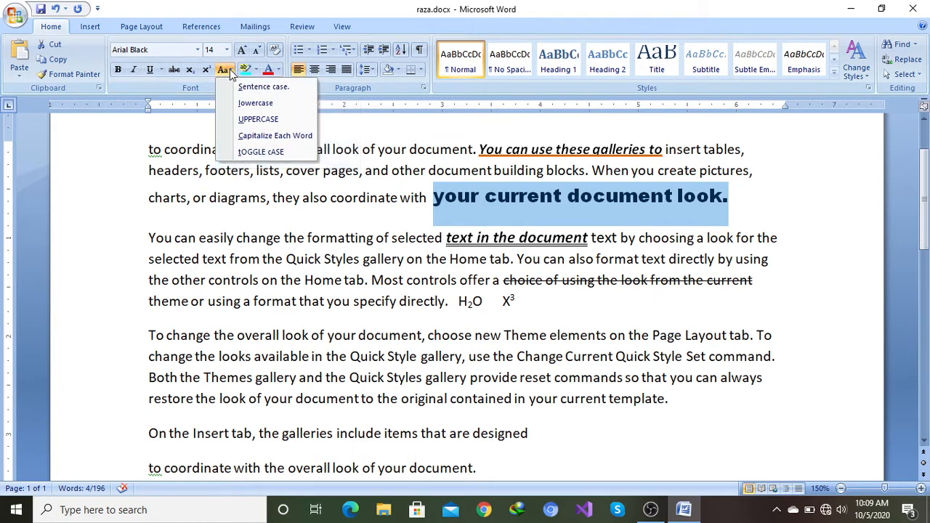
pyautogui.click(252, 88)
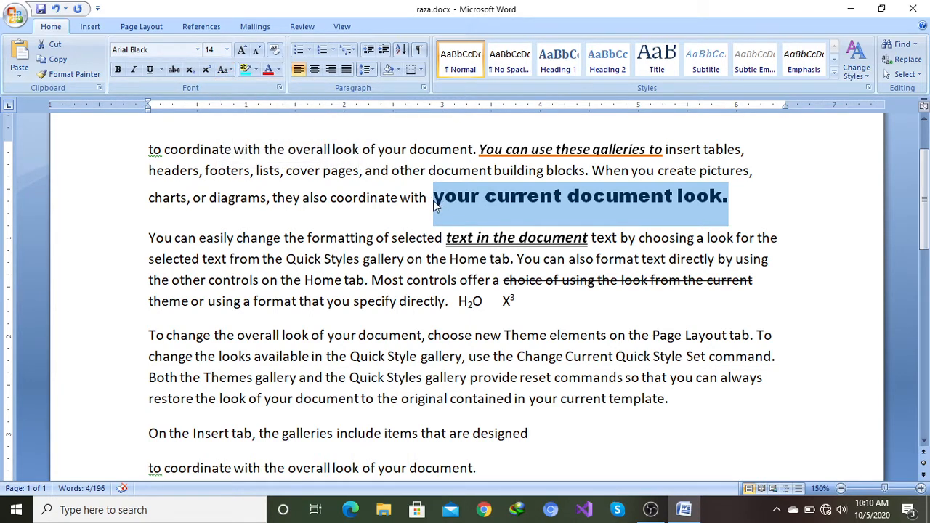
pyautogui.click(410, 232)
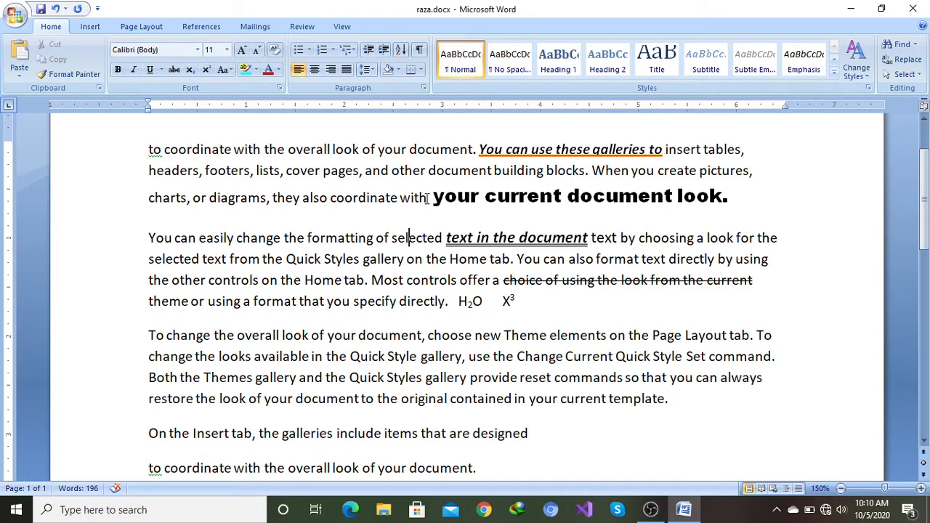
# Step: Change "your current document look." at the end of the first paragraph to UPPERCASE
pyautogui.moveTo(434, 196); pyautogui.dragTo(734, 202)
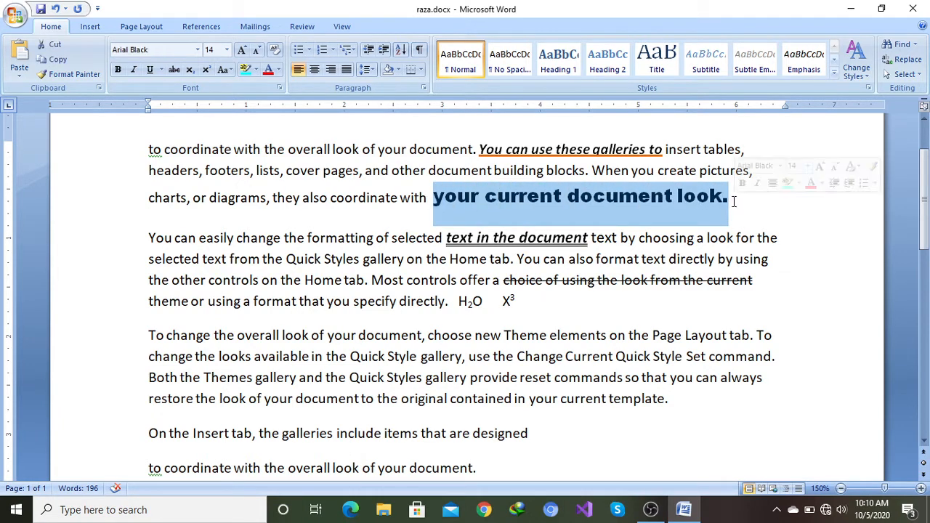
pyautogui.click(230, 69)
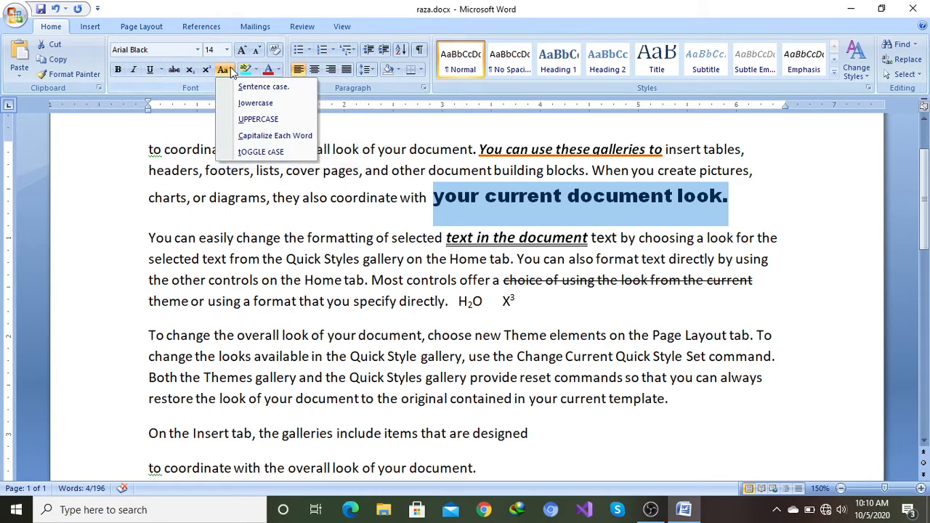
pyautogui.click(258, 120)
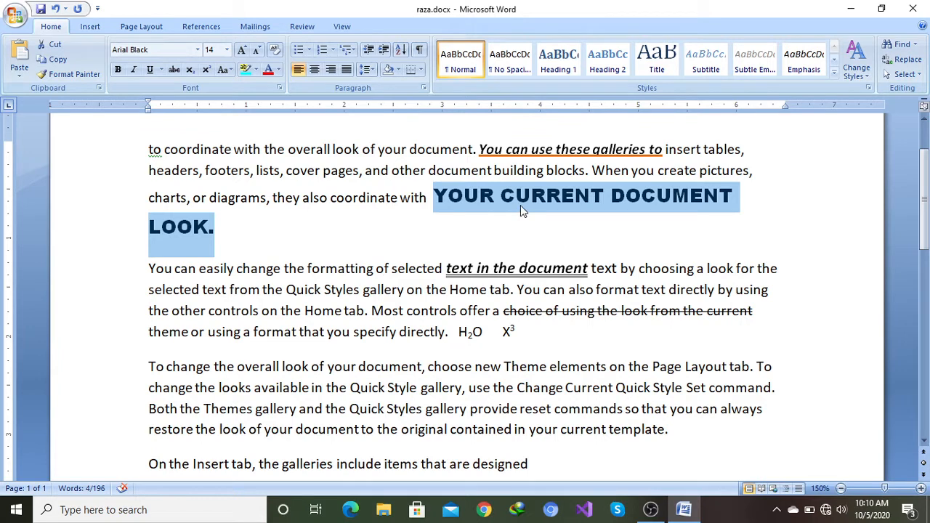
# Step: Try changing "your current document look." at the end of the first paragraph to lowercase
pyautogui.click(230, 69)
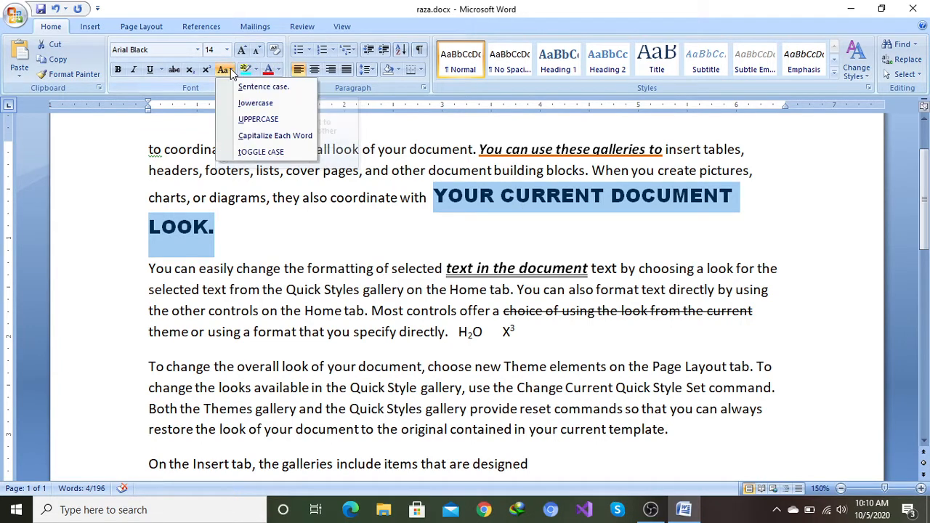
pyautogui.click(254, 103)
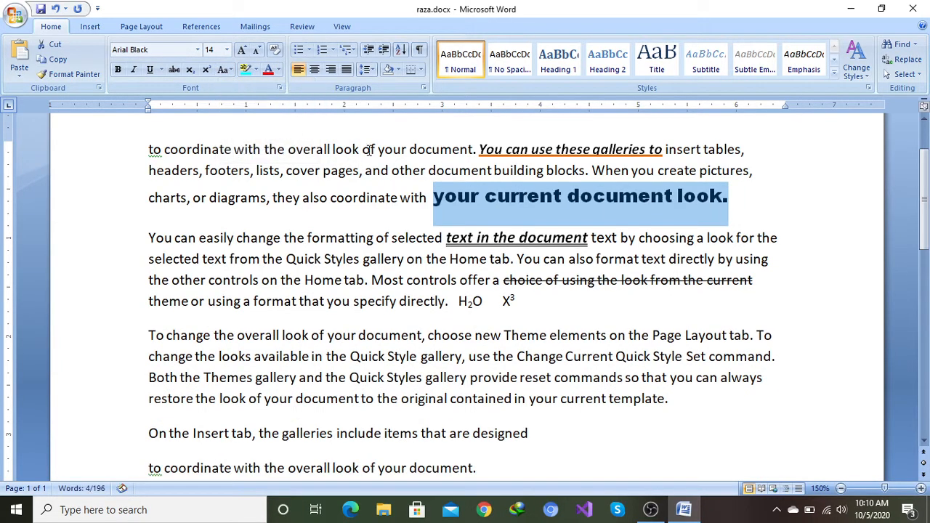
# Step: Change "your current document look." to Capitalize Each Word, followed by tOGGLE cASE
pyautogui.click(231, 68)
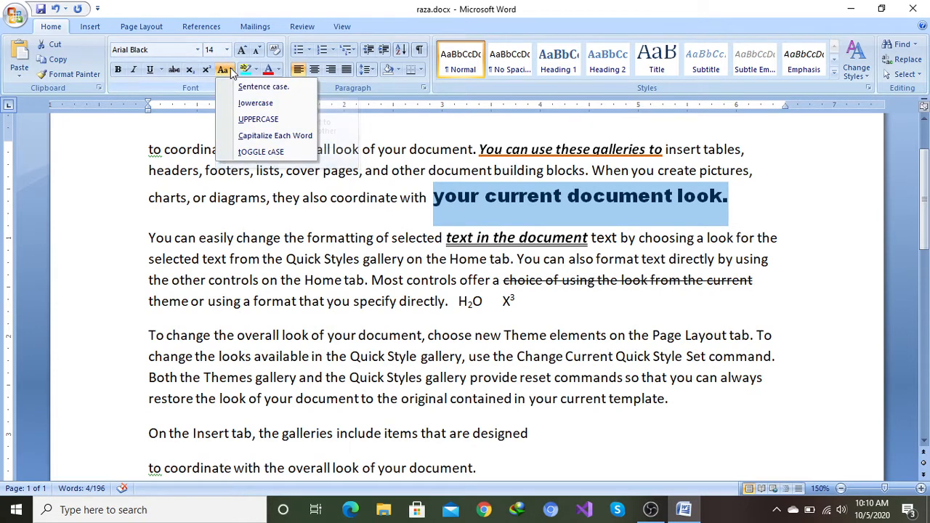
pyautogui.click(283, 135)
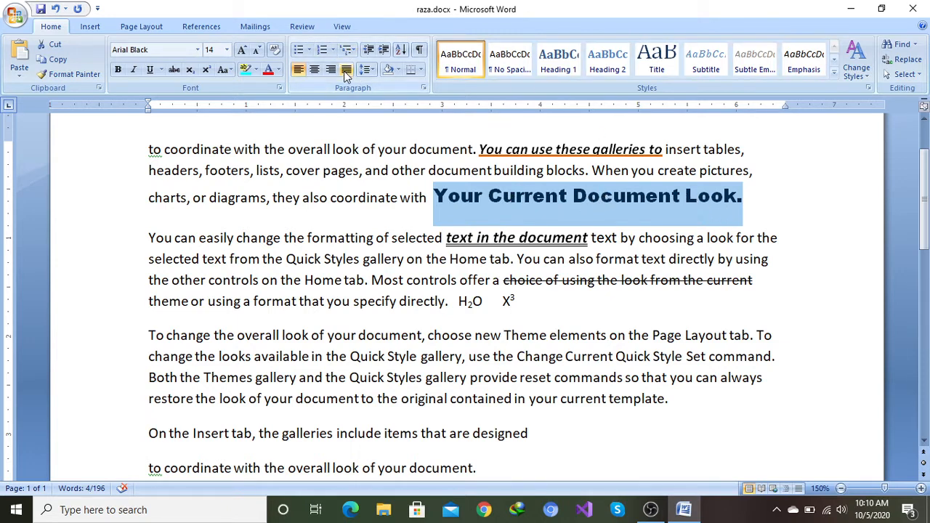
pyautogui.click(230, 68)
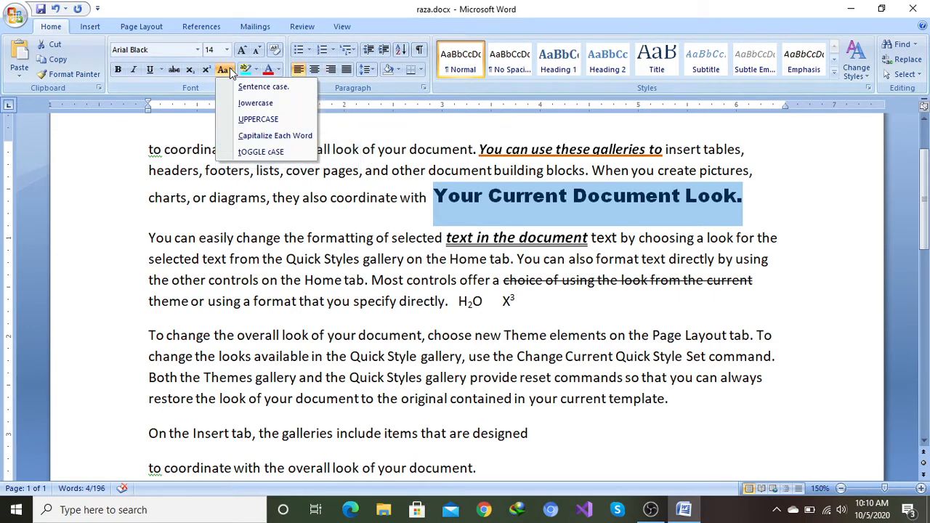
pyautogui.click(263, 154)
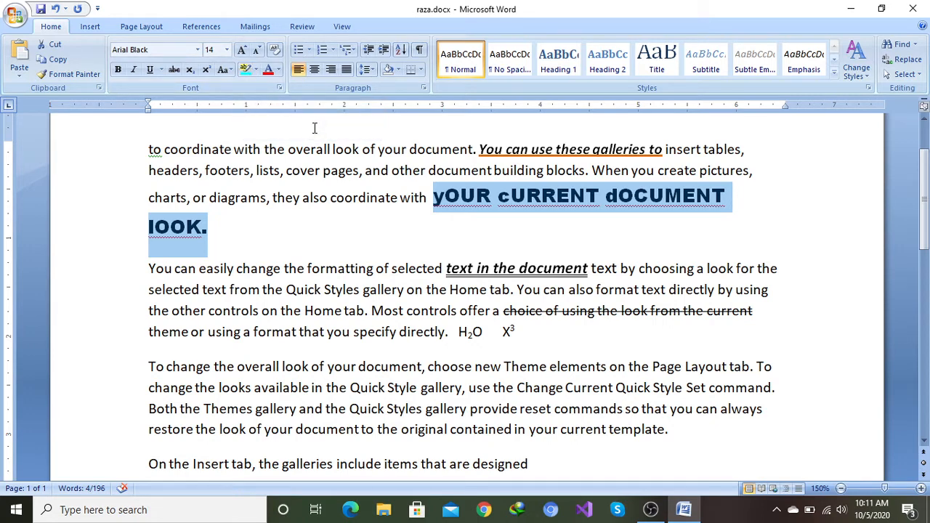
# Step: Highlight the toggled-case phrase at the end of the first paragraph in yellow and deselect it
pyautogui.click(256, 70)
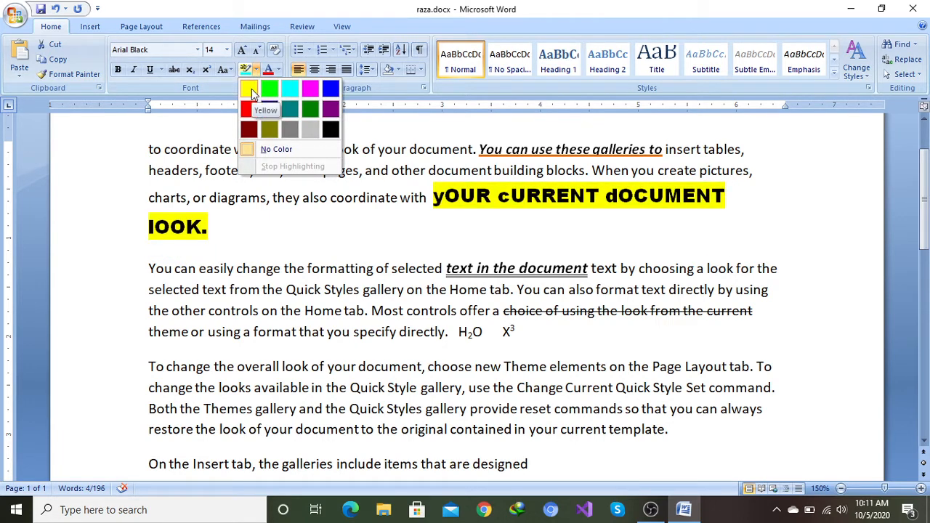
pyautogui.click(251, 89)
pyautogui.click(443, 228)
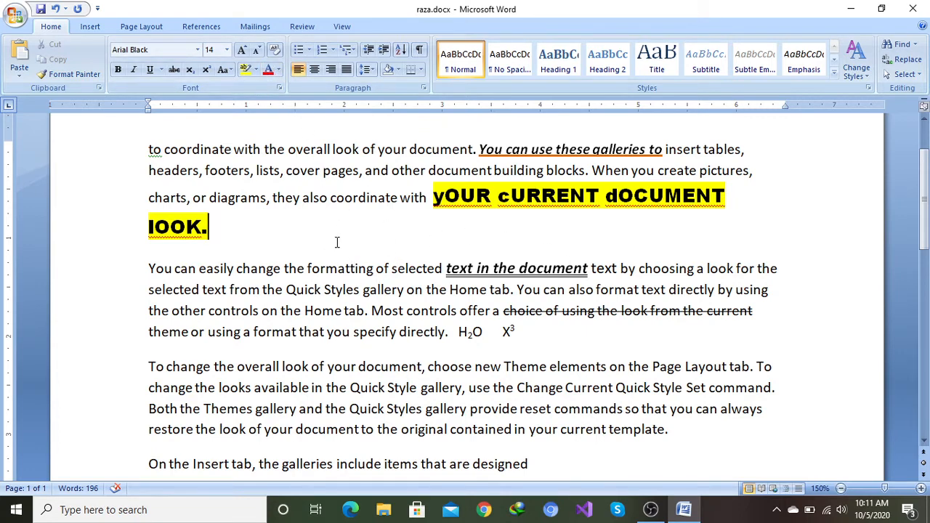
# Step: Add the text "FSDADAHGHGJF" in red font after the highlighted phrase, separated by a gap
pyautogui.press('Return')
pyautogui.click(278, 69)
pyautogui.click(280, 187)
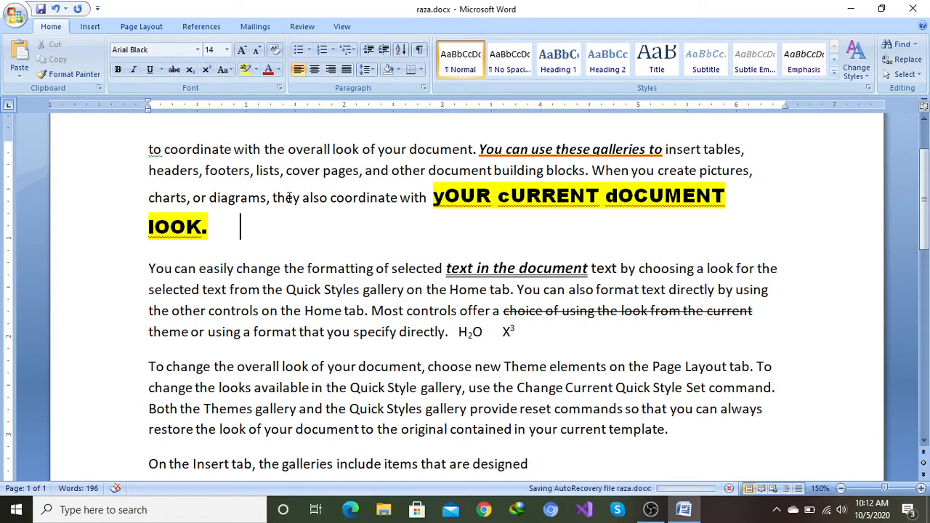
pyautogui.write('FSDADAHGHGJF')
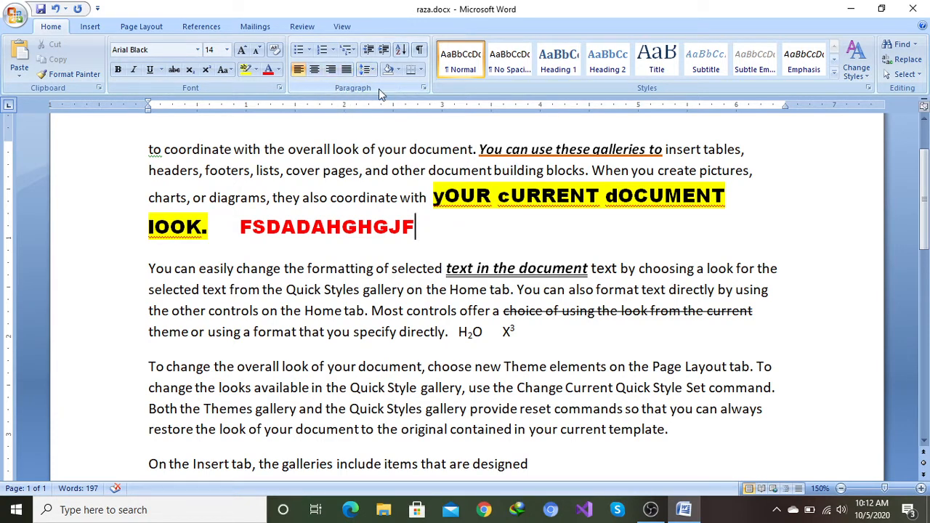
# Step: Insert an empty line above the first paragraph and give it a check mark bullet
pyautogui.scroll(1, 396, 149)
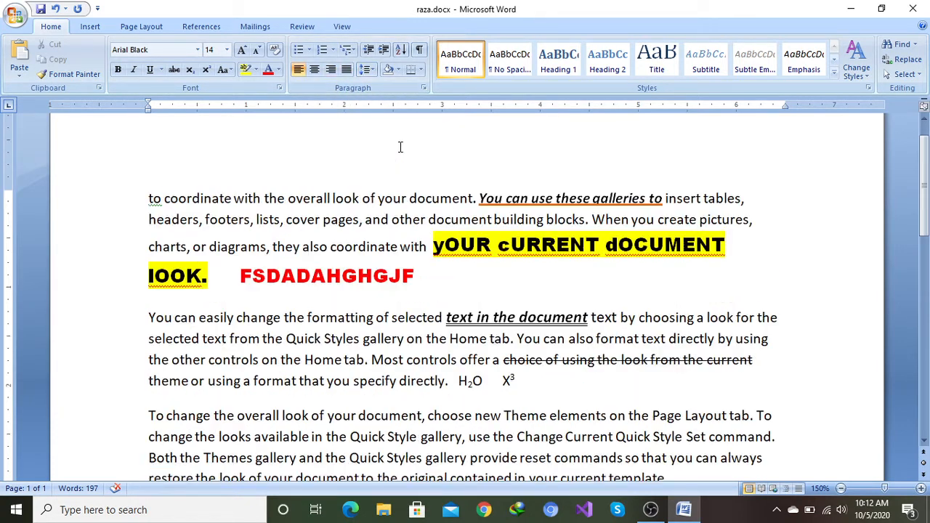
pyautogui.click(145, 197)
pyautogui.press('Return')
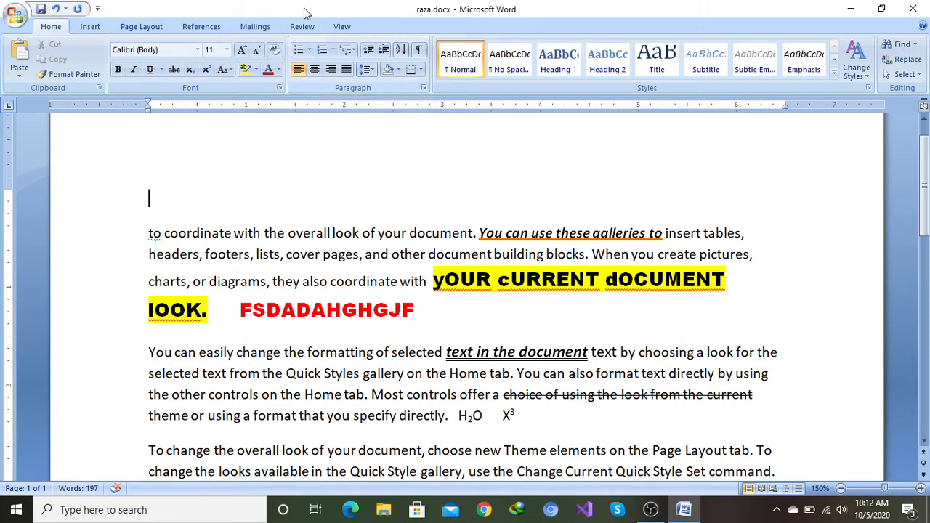
pyautogui.click(309, 49)
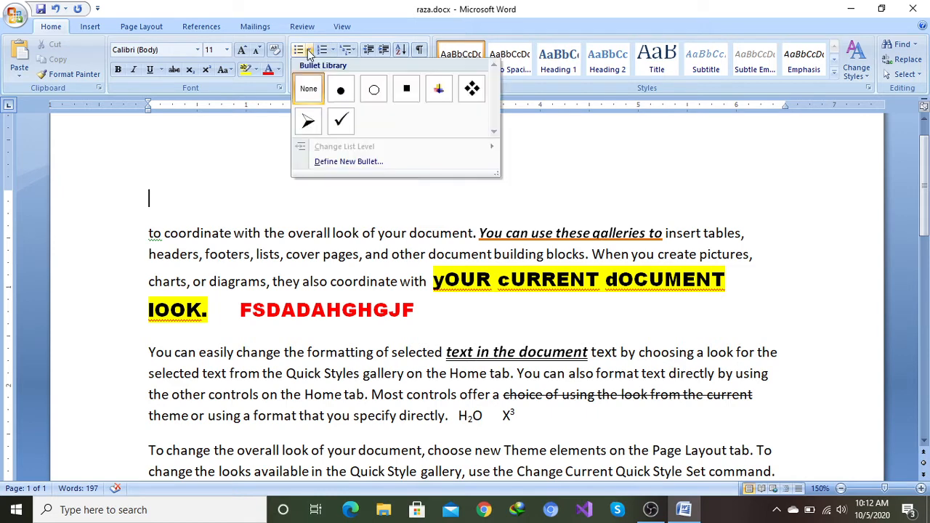
pyautogui.click(339, 125)
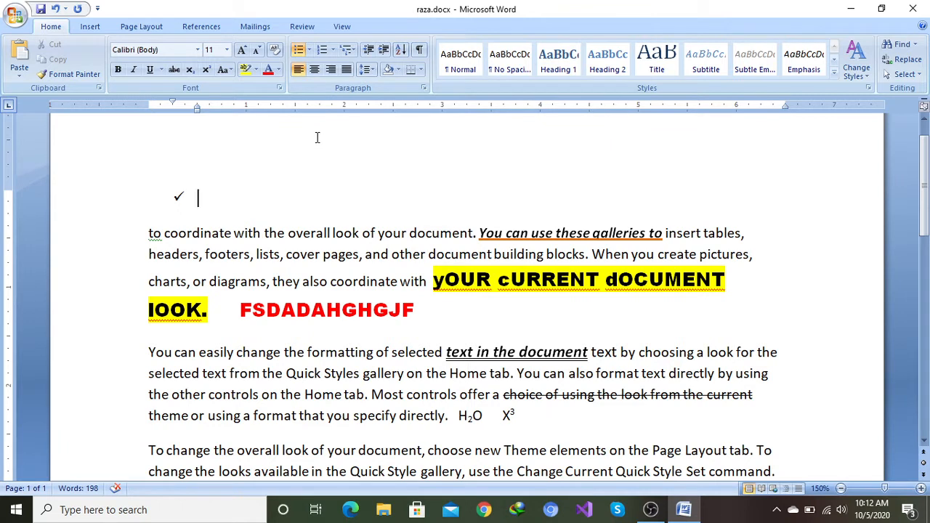
# Step: Enter the list items "Bold", "Italic" and "Underline", leaving a fourth bullet empty
pyautogui.write('bo;')
pyautogui.press('BackSpace')
pyautogui.write('ld')
pyautogui.press('Return')
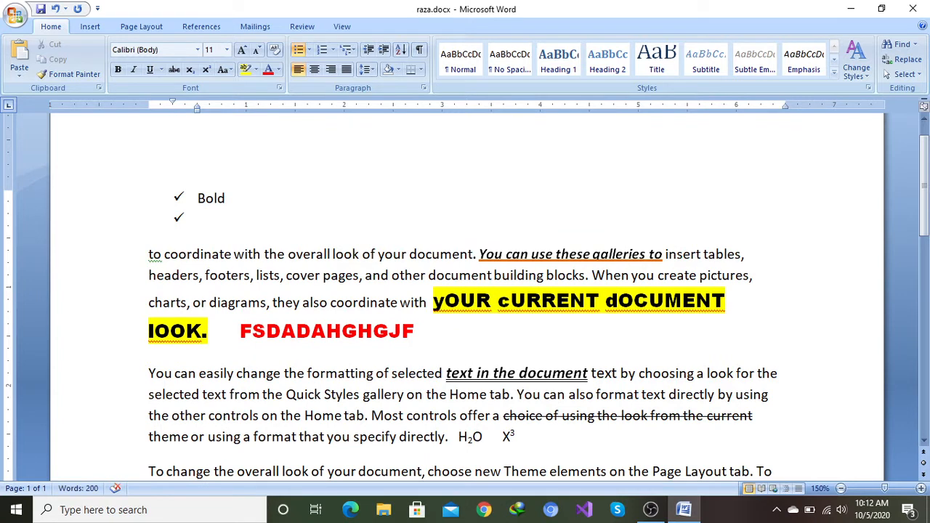
pyautogui.write('italic')
pyautogui.press('Return')
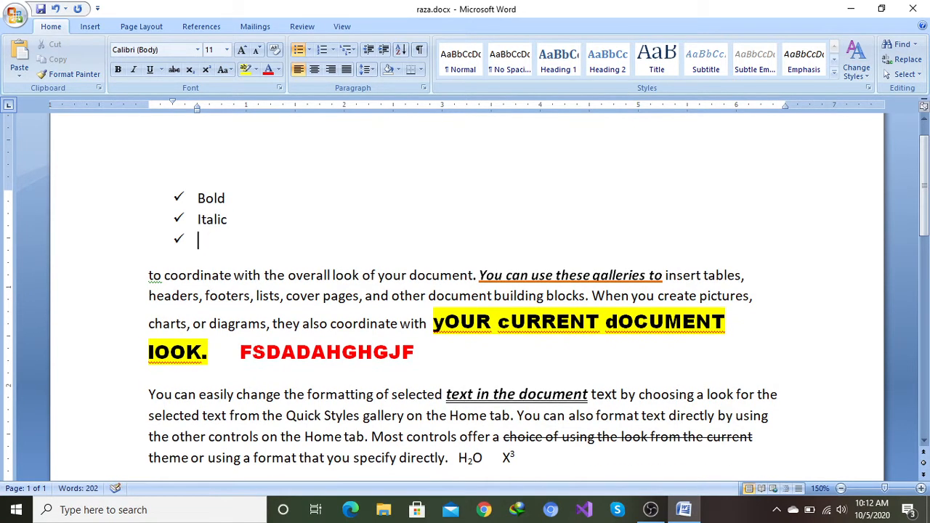
pyautogui.write('underline')
pyautogui.press('Return')
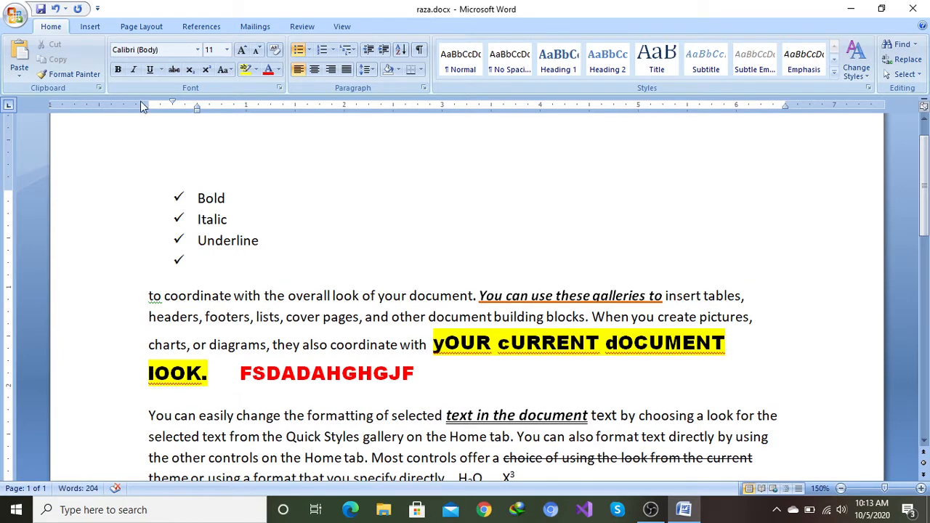
# Step: Browse the available bullet, numbering and multilevel list styles for the check mark list without applying any
pyautogui.click(311, 50)
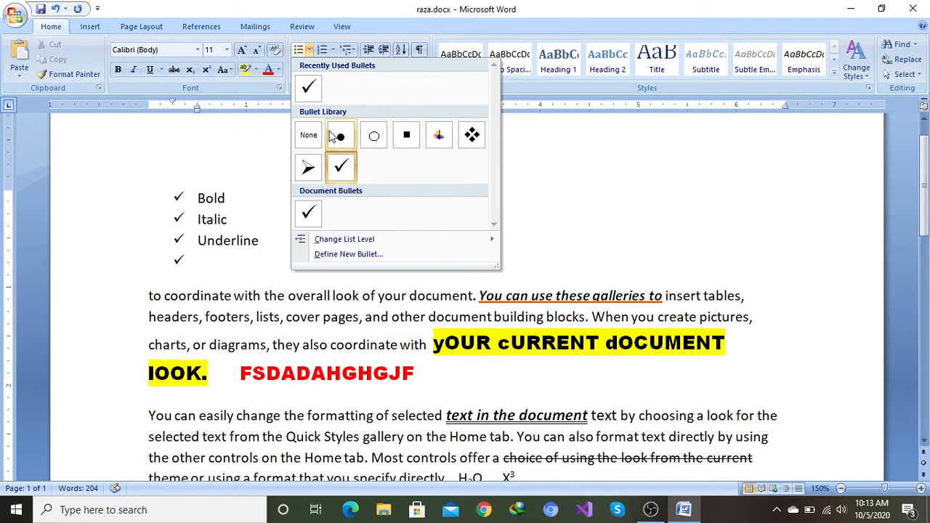
pyautogui.click(579, 169)
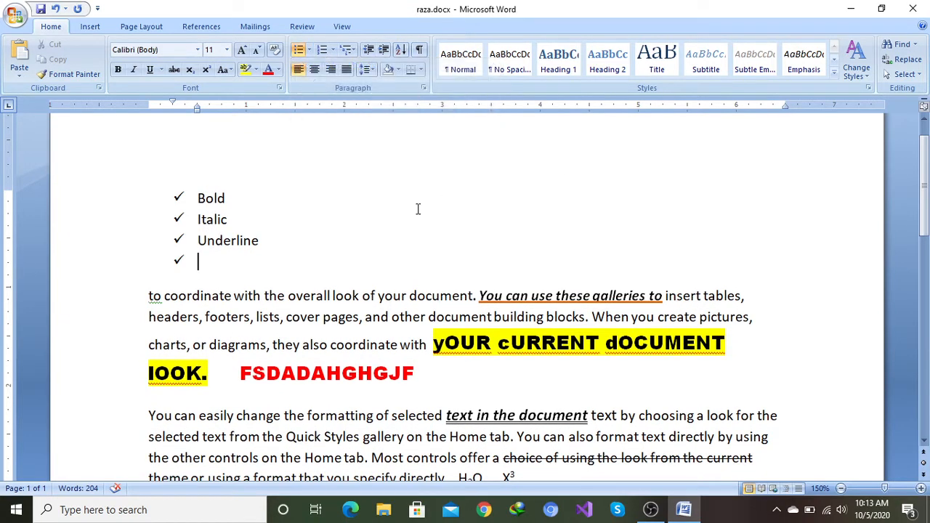
pyautogui.click(333, 51)
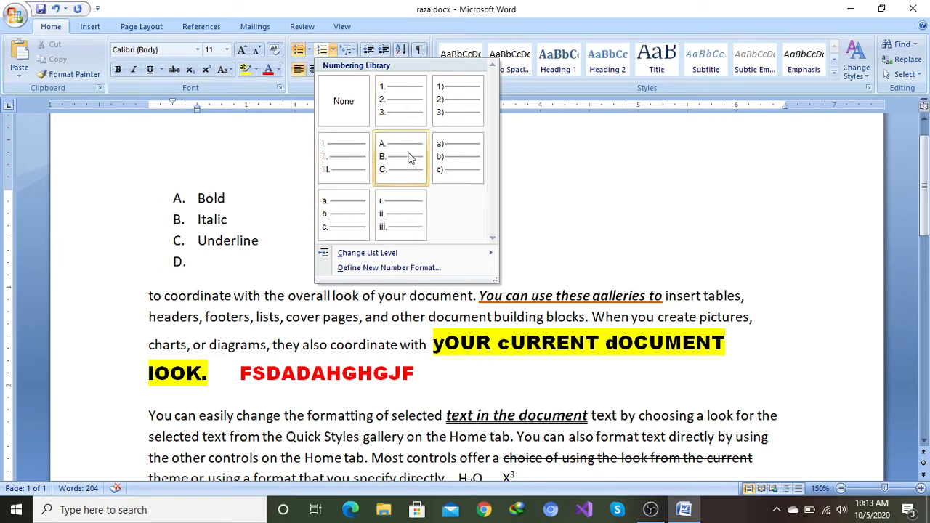
pyautogui.click(559, 171)
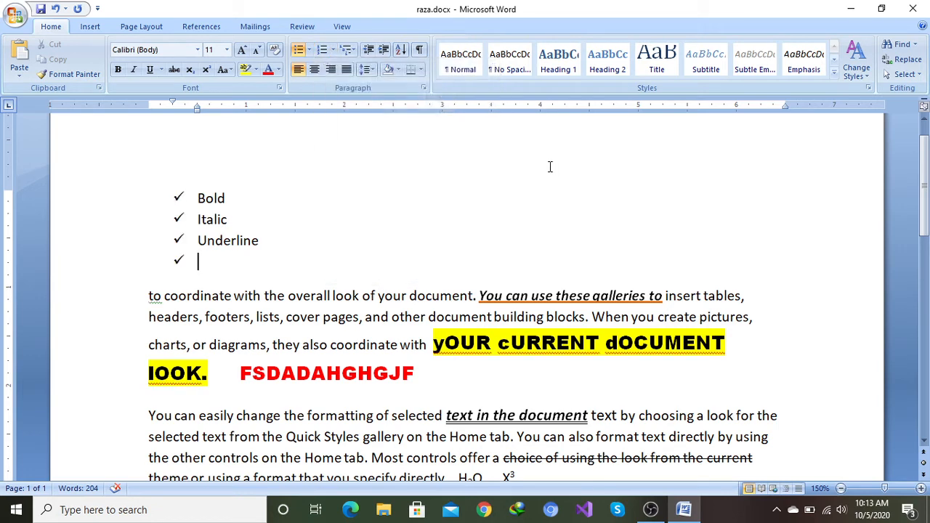
pyautogui.click(355, 50)
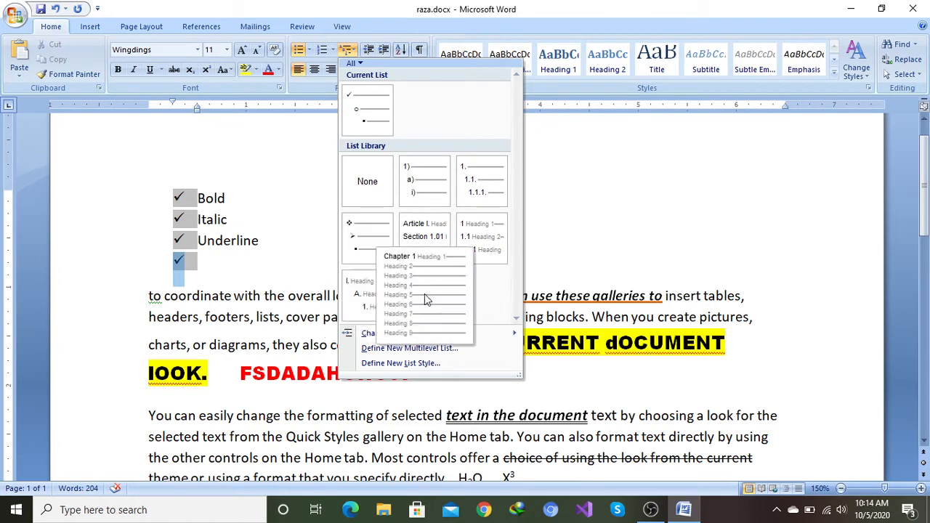
pyautogui.click(570, 183)
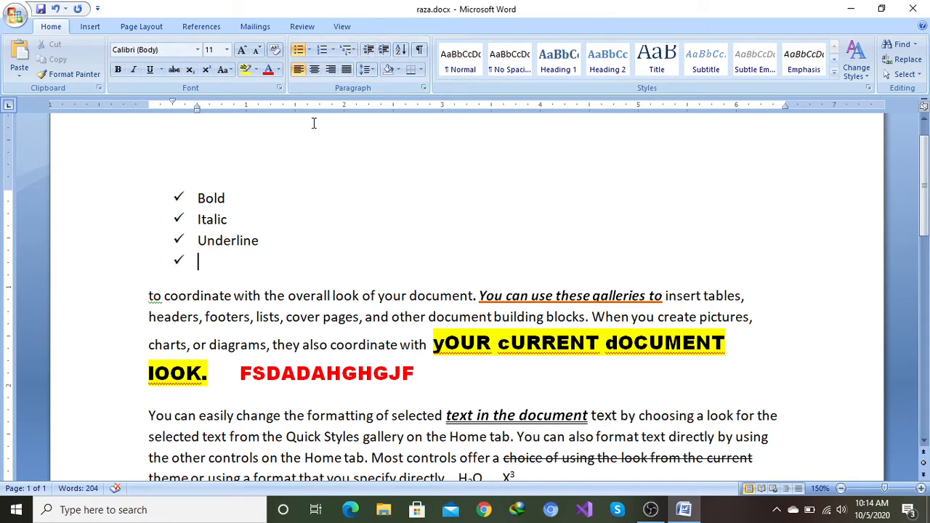
# Step: Select the whole paragraph below the check mark list and increase its indent four times
pyautogui.scroll(-1, 316, 151)
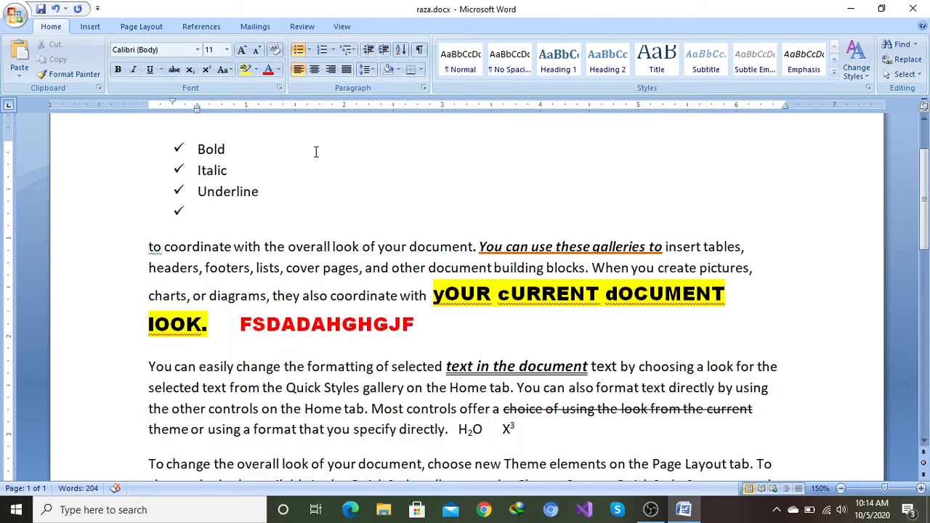
pyautogui.click(143, 253)
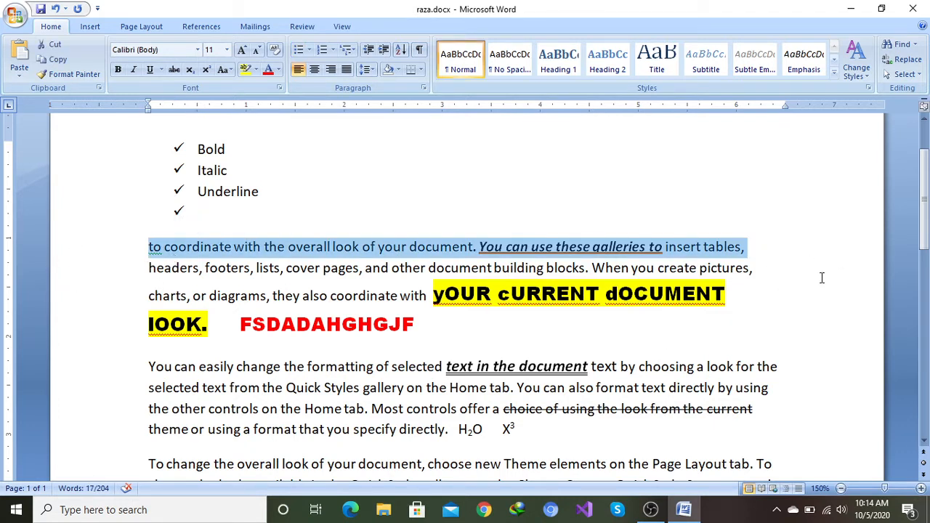
pyautogui.click(142, 246)
pyautogui.click(135, 249)
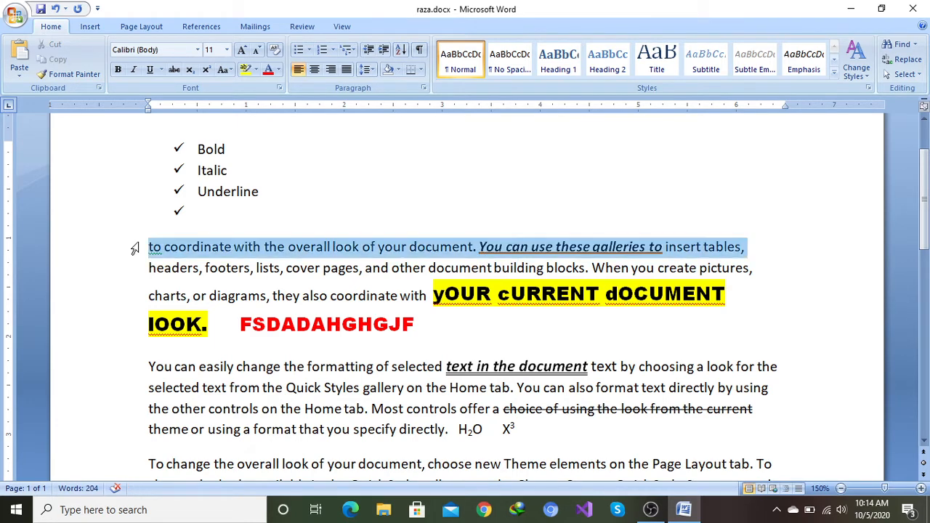
pyautogui.moveTo(135, 249); pyautogui.dragTo(322, 333)
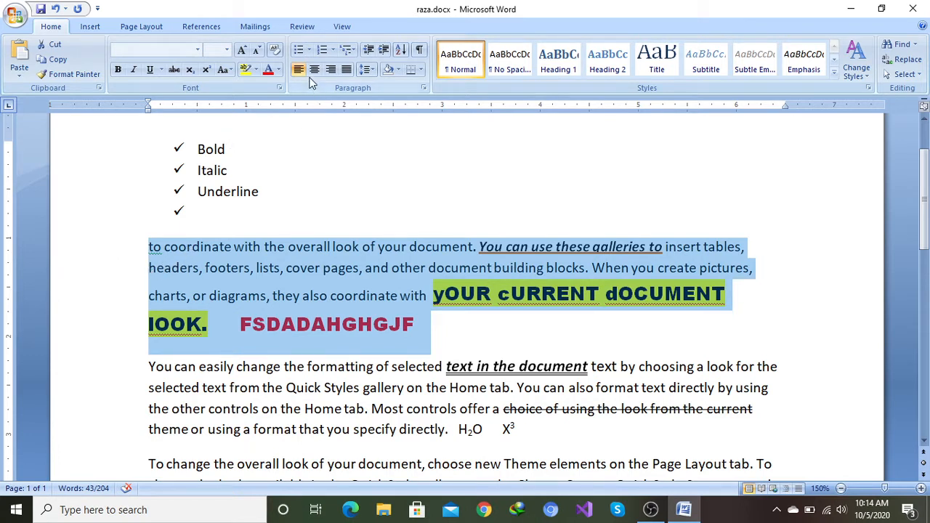
pyautogui.click(383, 51)
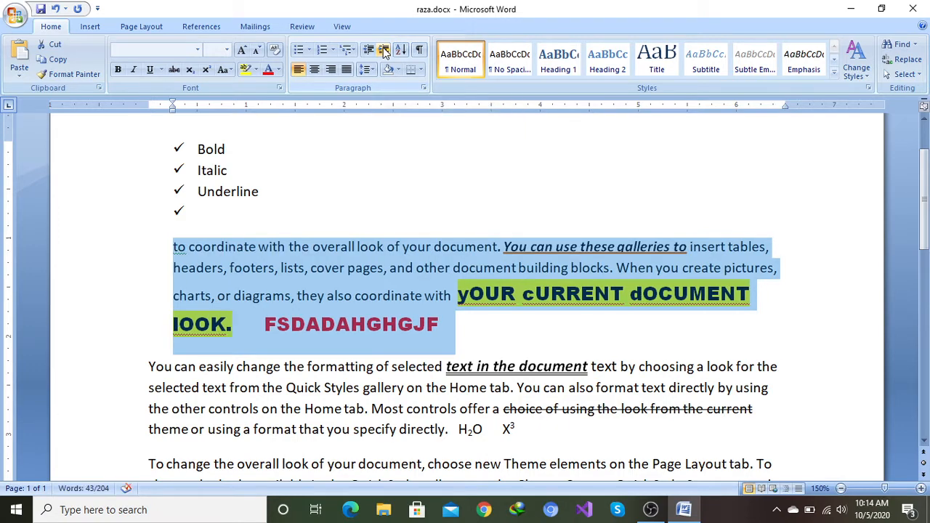
pyautogui.click(383, 51)
pyautogui.click(384, 51)
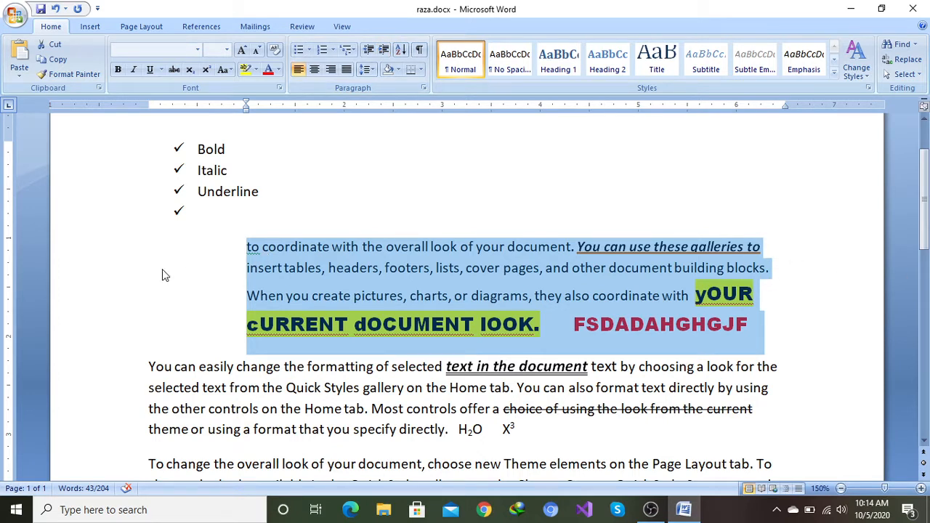
pyautogui.click(383, 54)
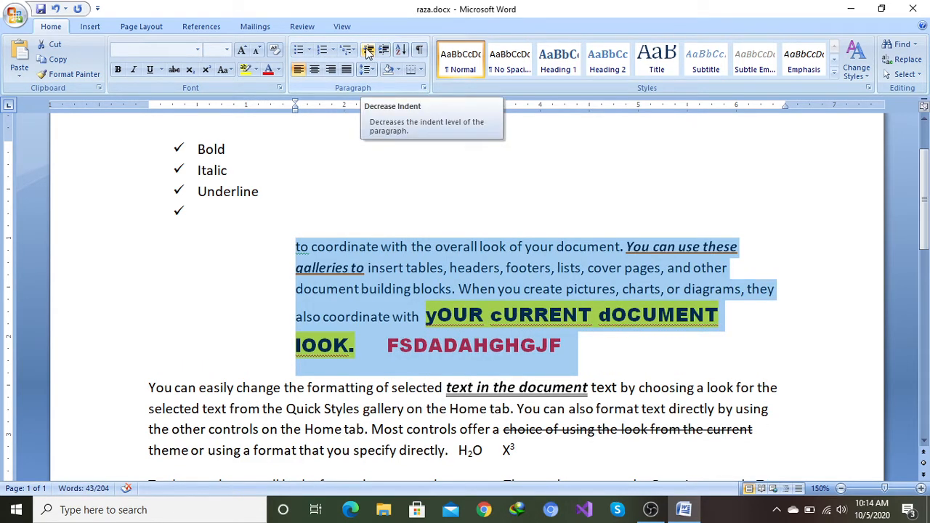
# Step: Decrease the indent of the selected paragraph three times and deselect it
pyautogui.click(368, 53)
pyautogui.click(369, 53)
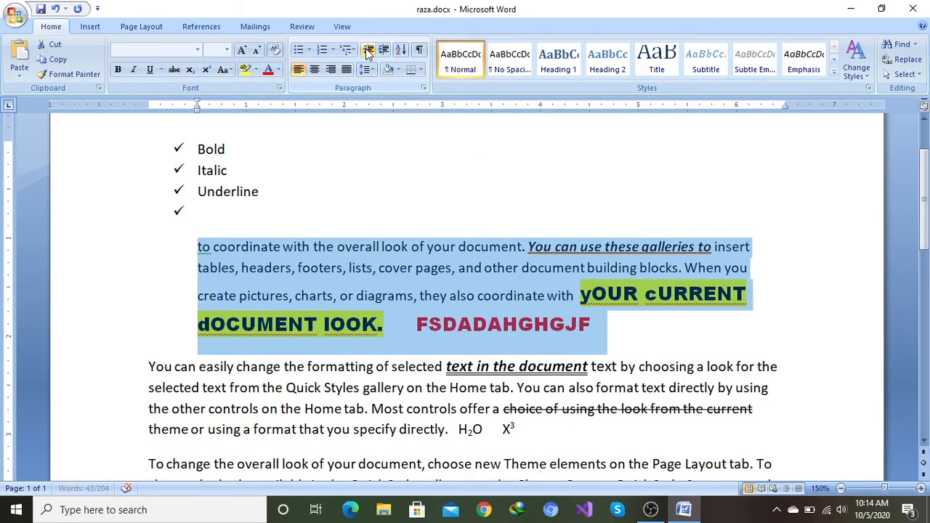
pyautogui.click(369, 53)
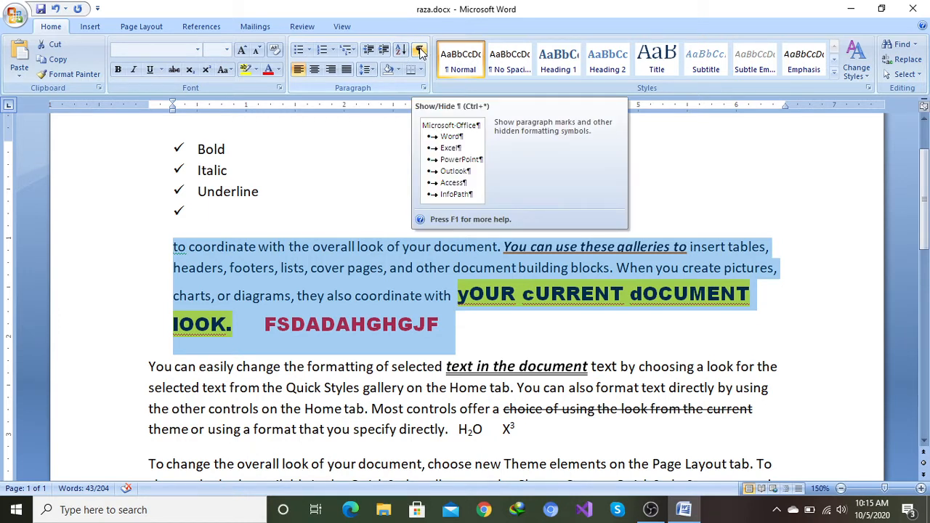
pyautogui.click(399, 191)
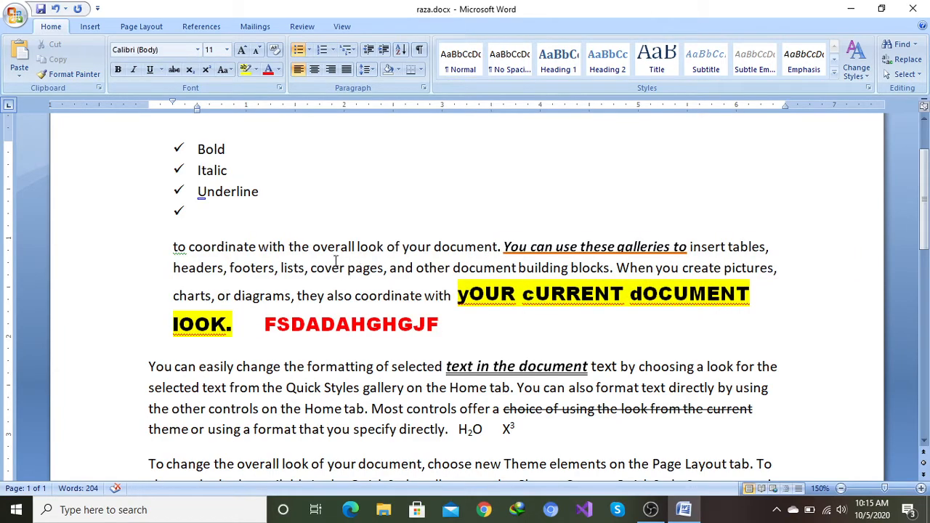
pyautogui.scroll(-5, 335, 260)
pyautogui.rightClick(338, 250)
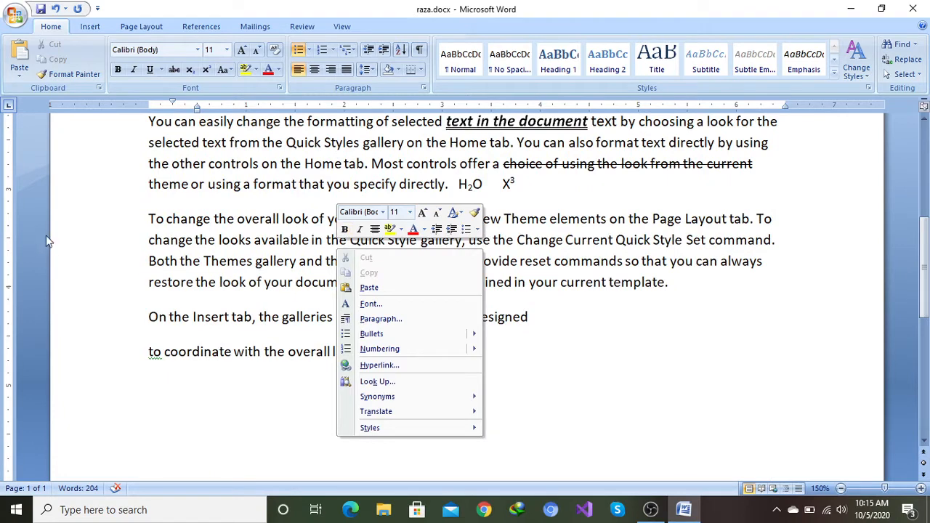
pyautogui.click(100, 218)
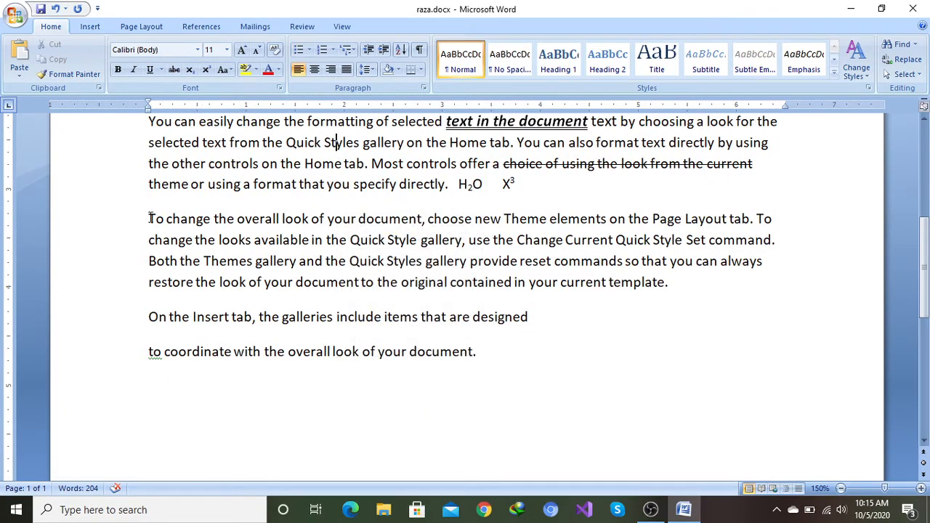
# Step: Select the paragraph beginning "To change the overall look", then switch the formatting marks on and off twice across the document
pyautogui.moveTo(144, 218); pyautogui.dragTo(689, 293)
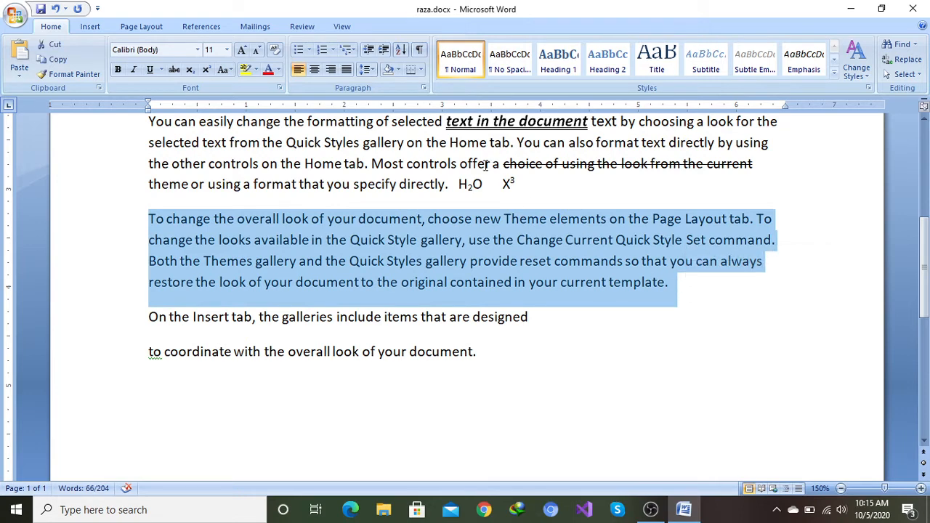
pyautogui.click(419, 49)
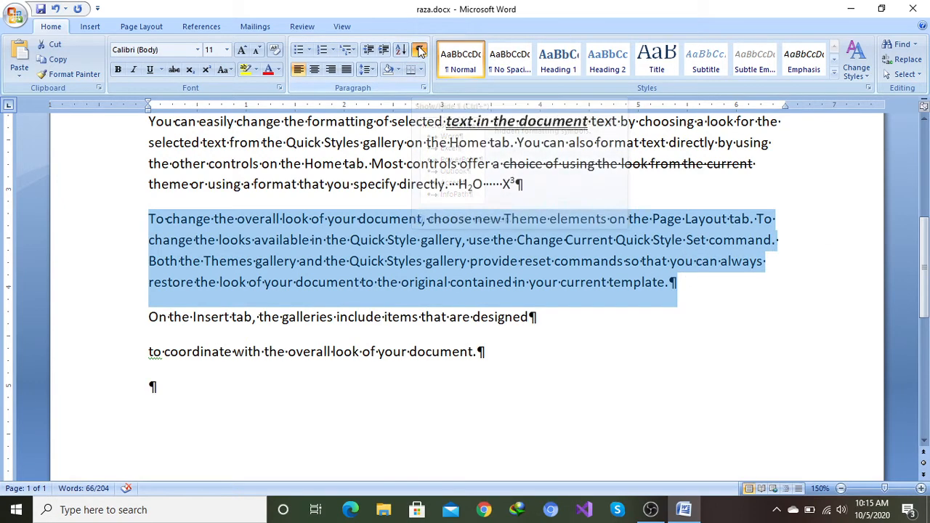
pyautogui.click(616, 356)
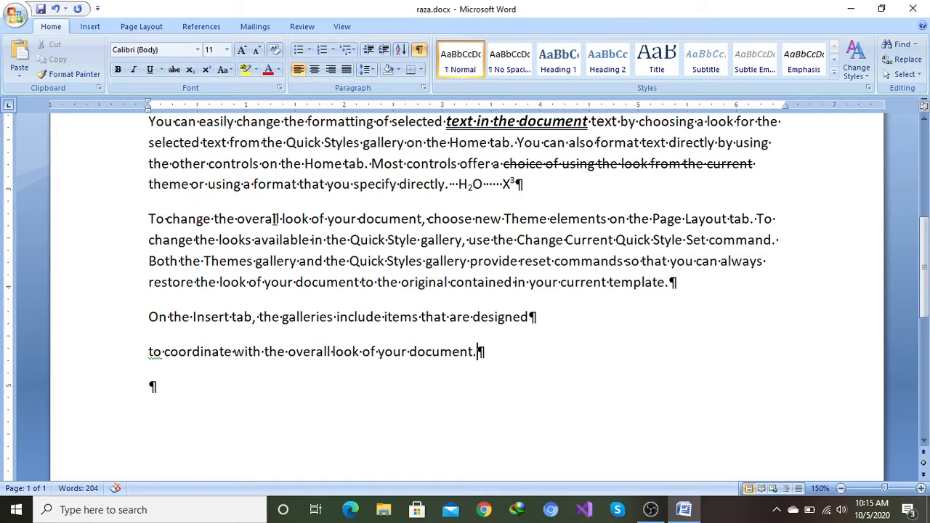
pyautogui.click(420, 53)
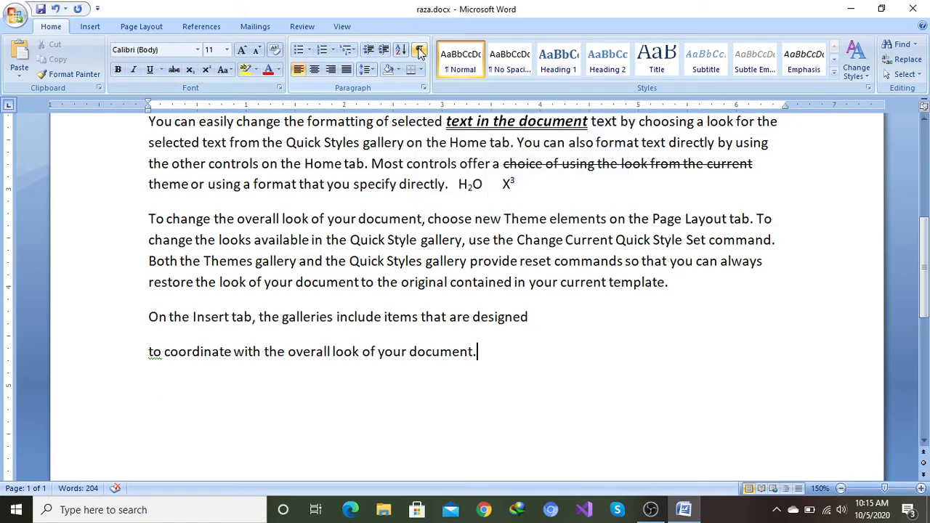
pyautogui.click(420, 52)
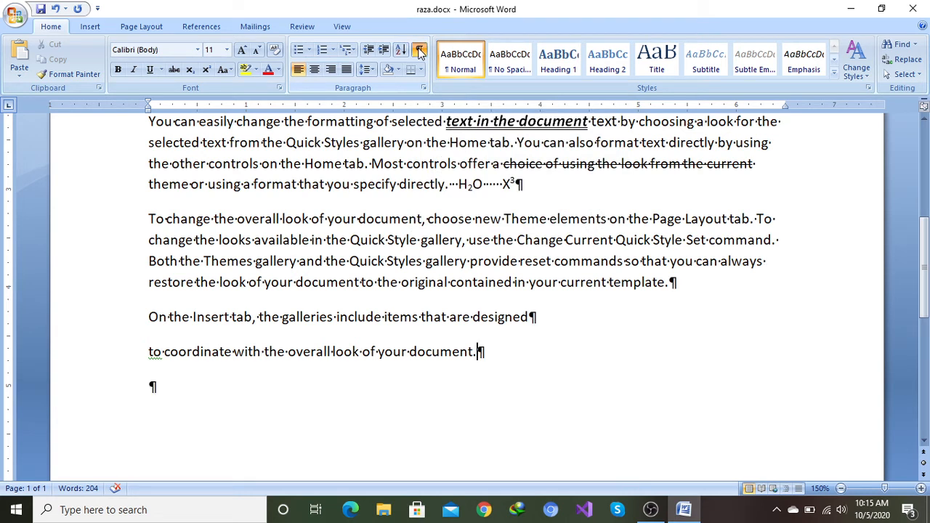
pyautogui.click(420, 53)
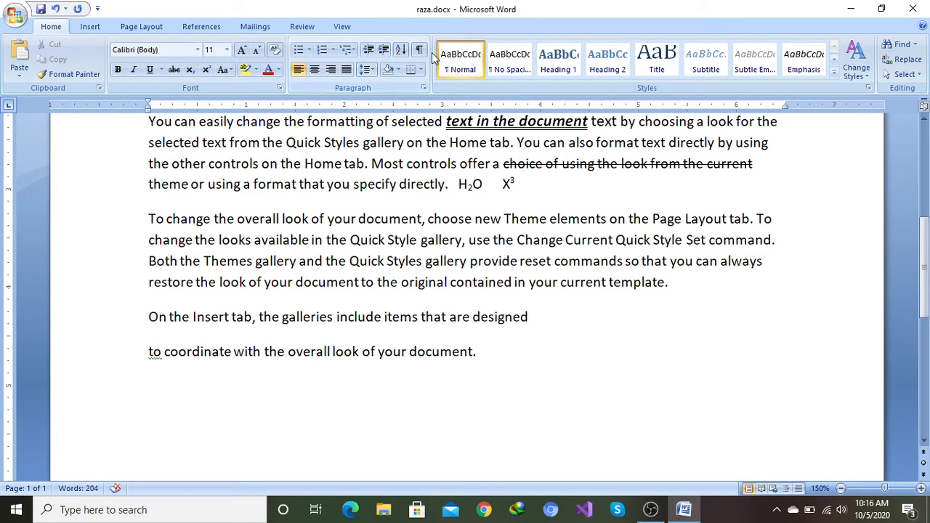
# Step: Select the text from "You can easily change" to the document's end and align it centred, left, right and finally justified
pyautogui.scroll(2, 318, 267)
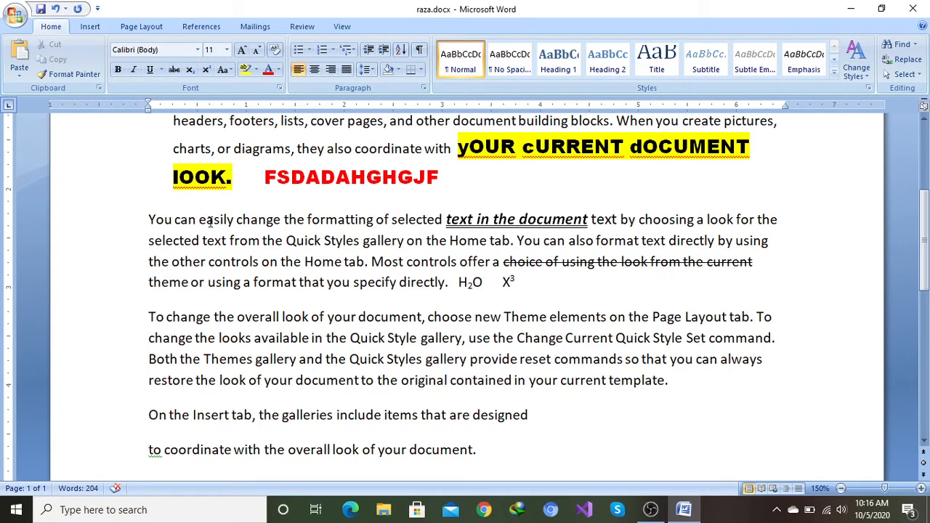
pyautogui.moveTo(147, 219); pyautogui.dragTo(554, 443)
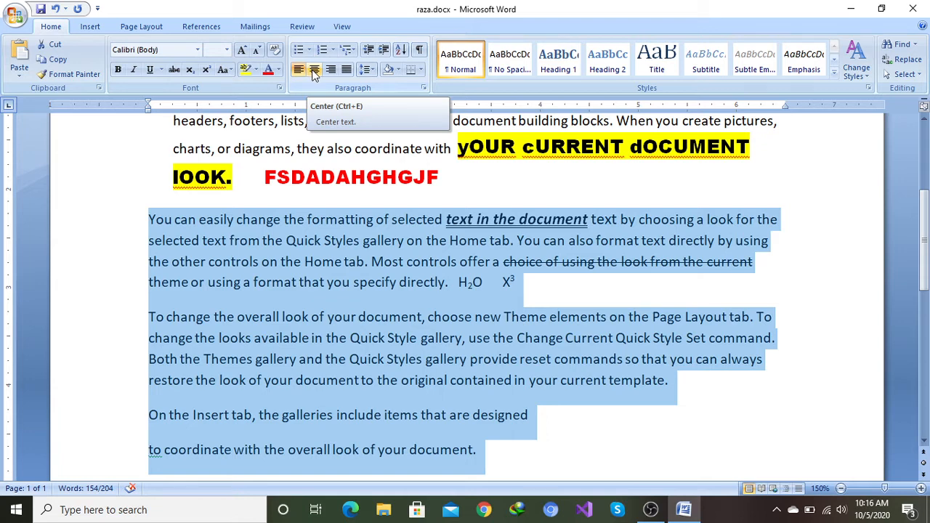
pyautogui.click(314, 72)
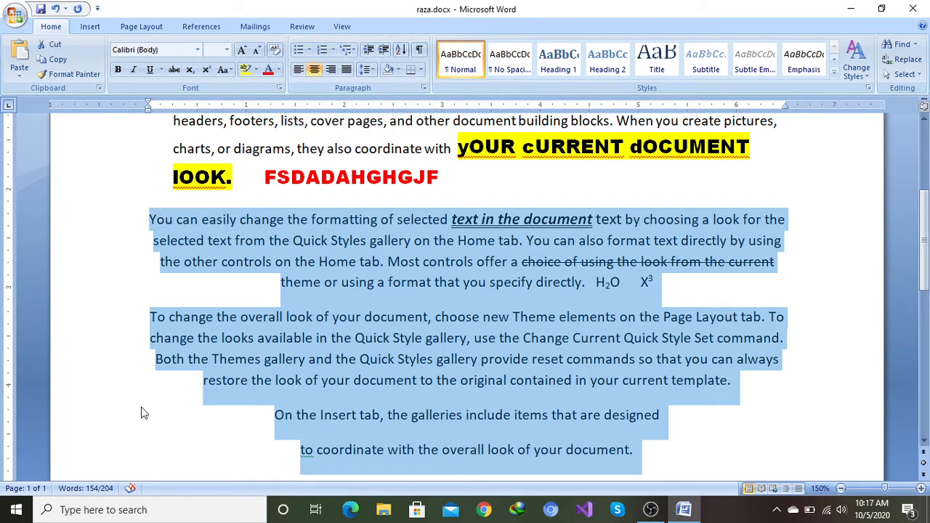
pyautogui.click(298, 70)
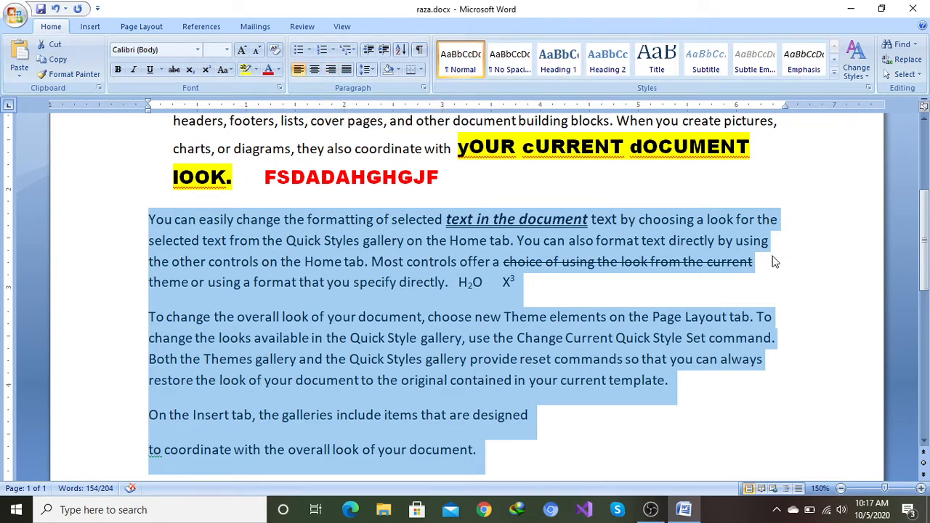
pyautogui.click(331, 69)
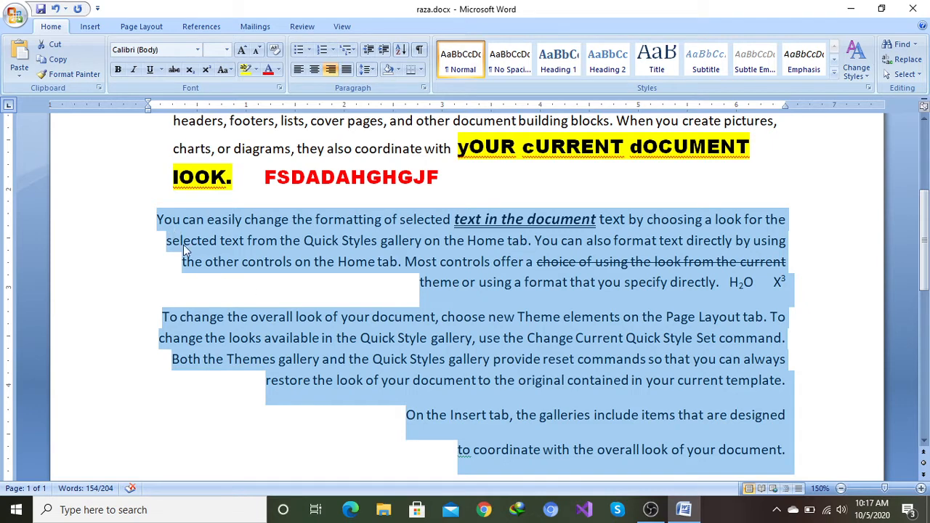
pyautogui.click(347, 69)
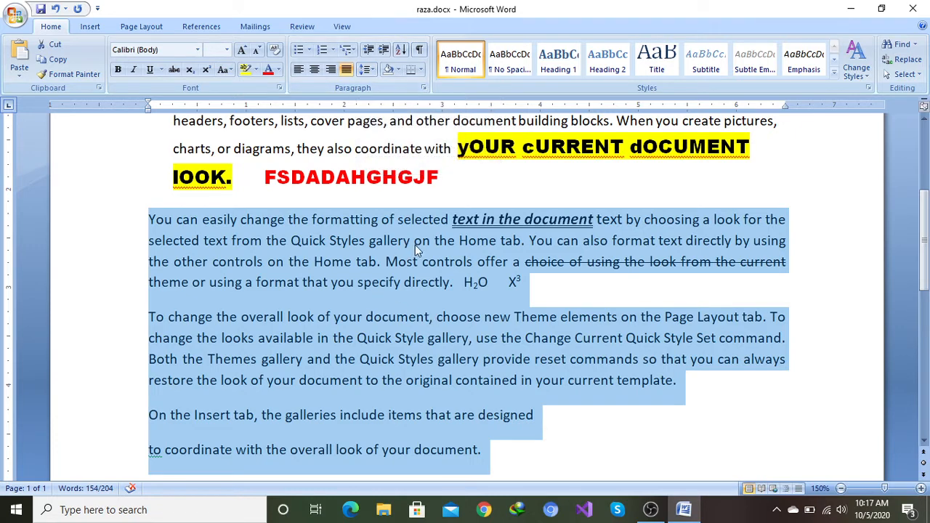
# Step: Set the selected paragraphs' line spacing to 2.0, reselect all of them except the last line and set their spacing to 1.15
pyautogui.click(369, 69)
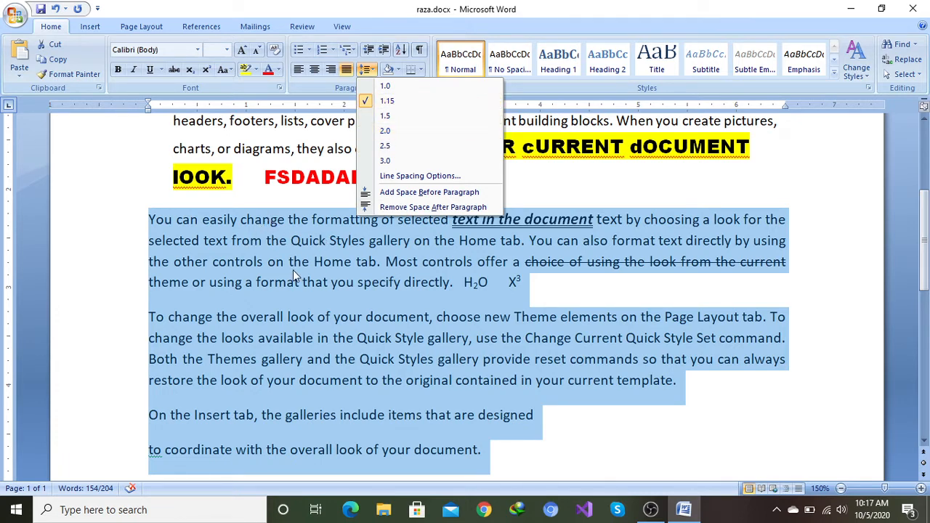
pyautogui.click(385, 133)
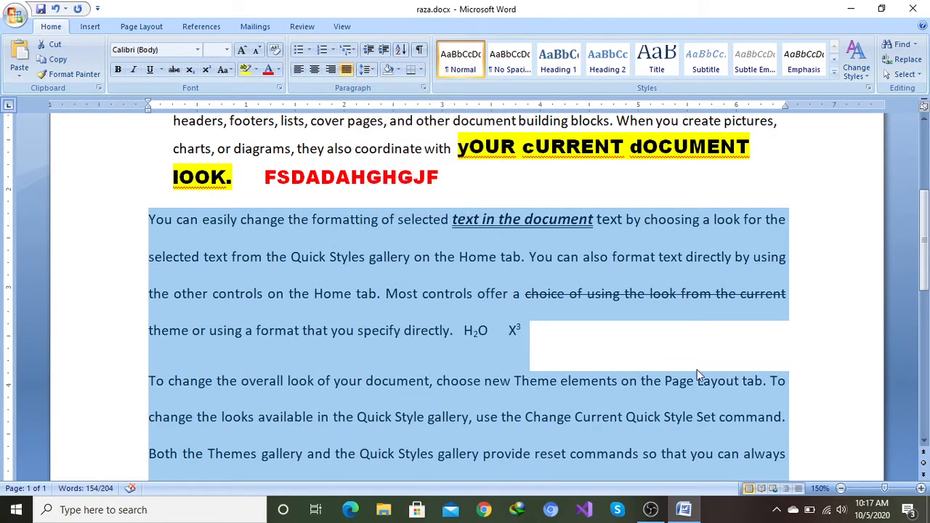
pyautogui.click(656, 345)
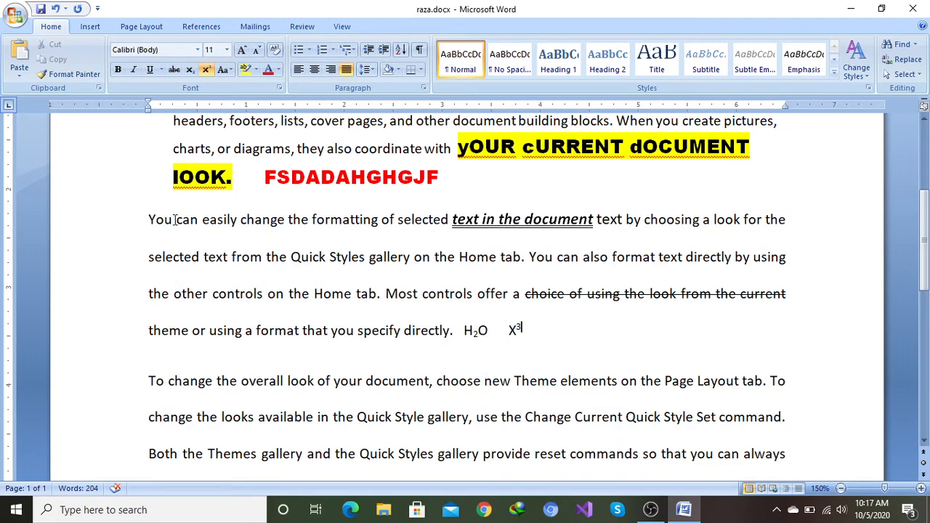
pyautogui.moveTo(146, 216); pyautogui.dragTo(771, 461)
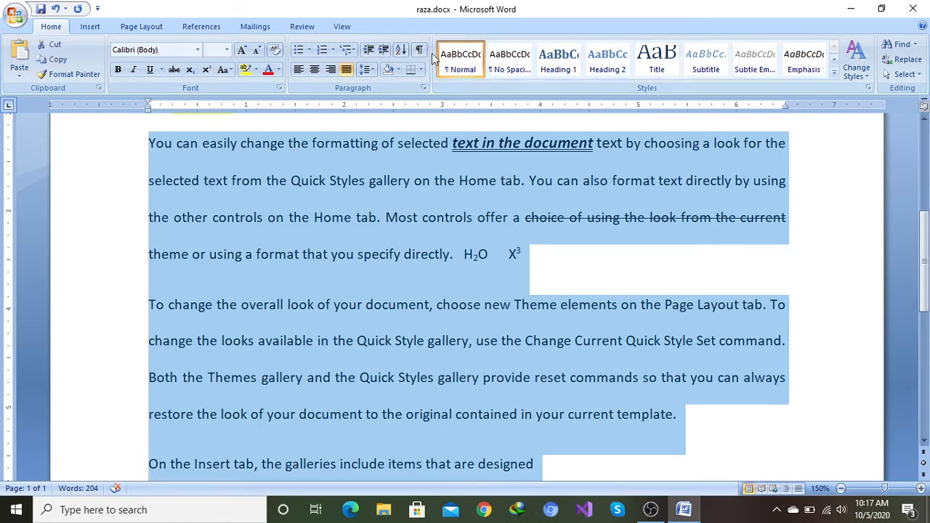
pyautogui.click(367, 69)
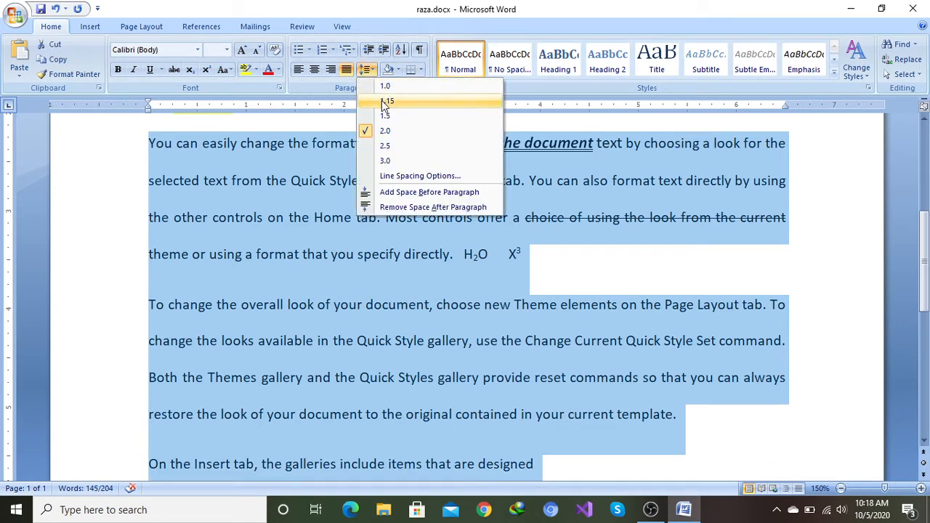
pyautogui.click(385, 101)
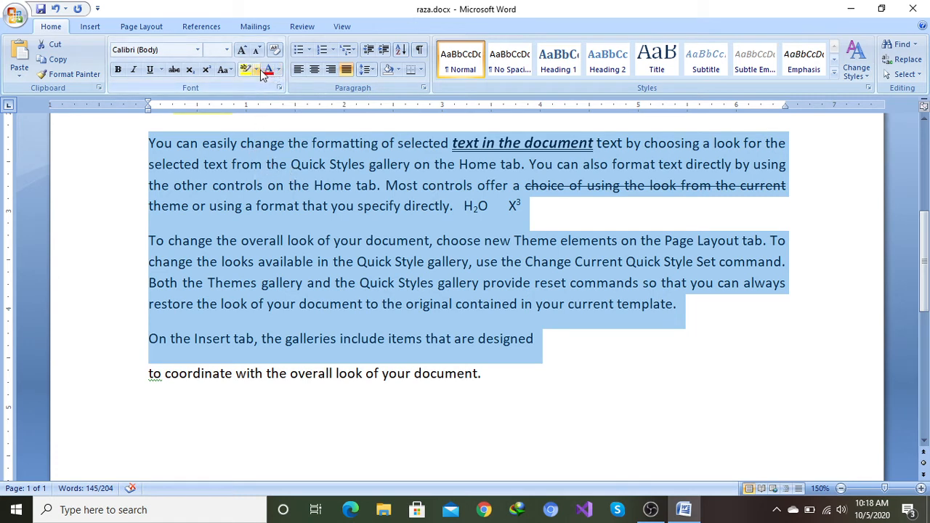
# Step: Shade the three selected paragraphs red, deselect them and browse the border options without applying any
pyautogui.click(396, 71)
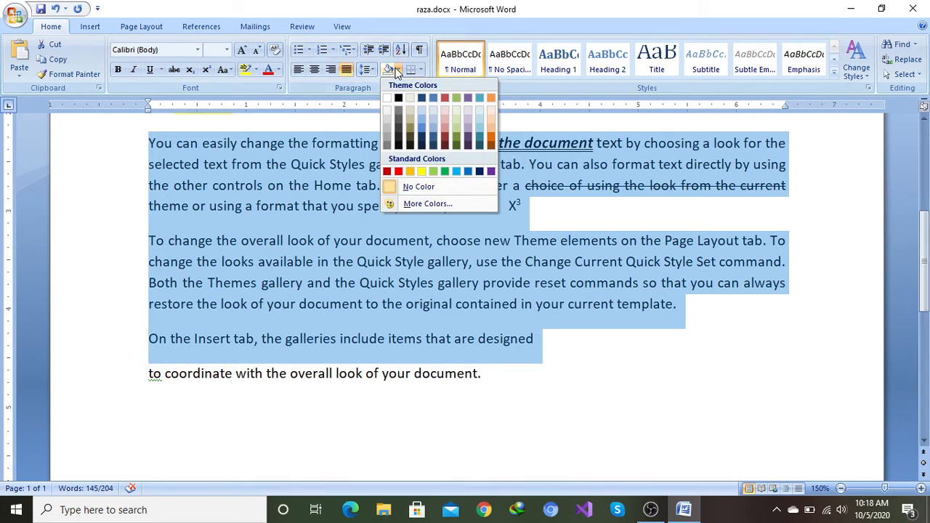
pyautogui.click(401, 173)
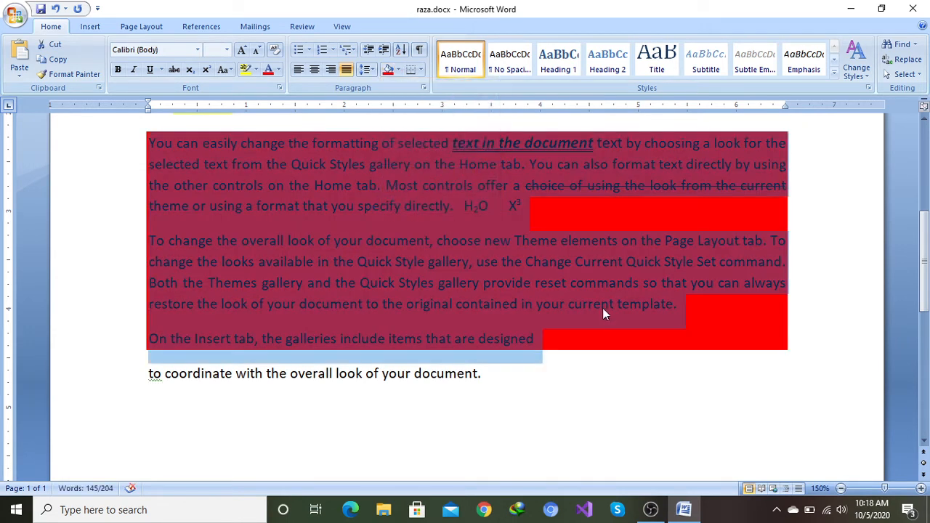
pyautogui.click(600, 367)
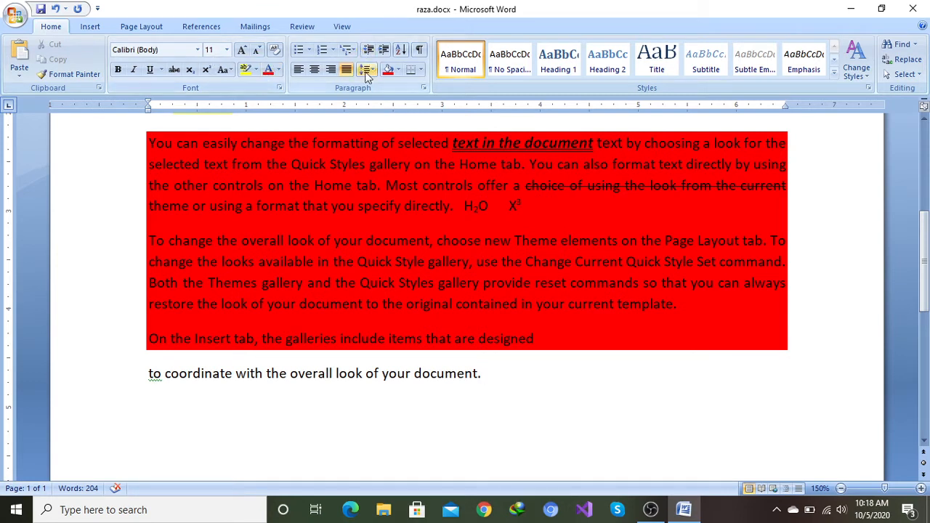
pyautogui.click(421, 71)
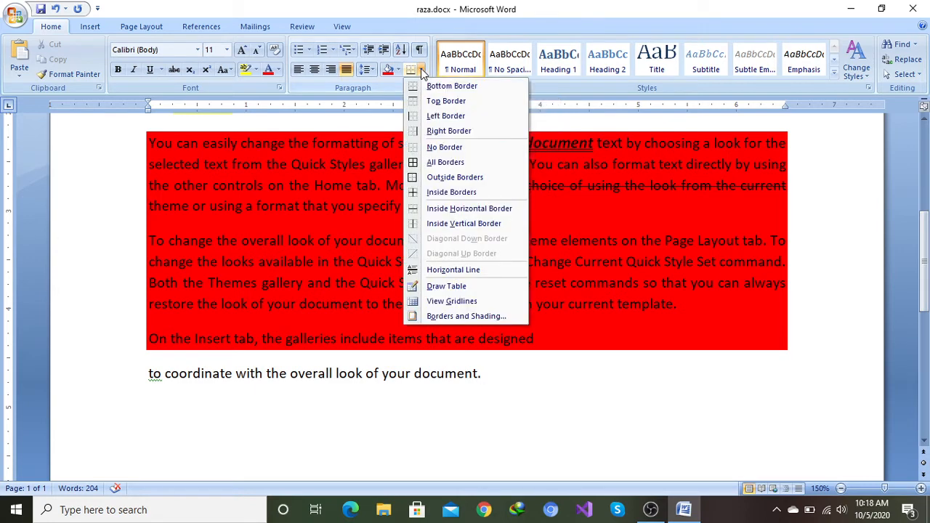
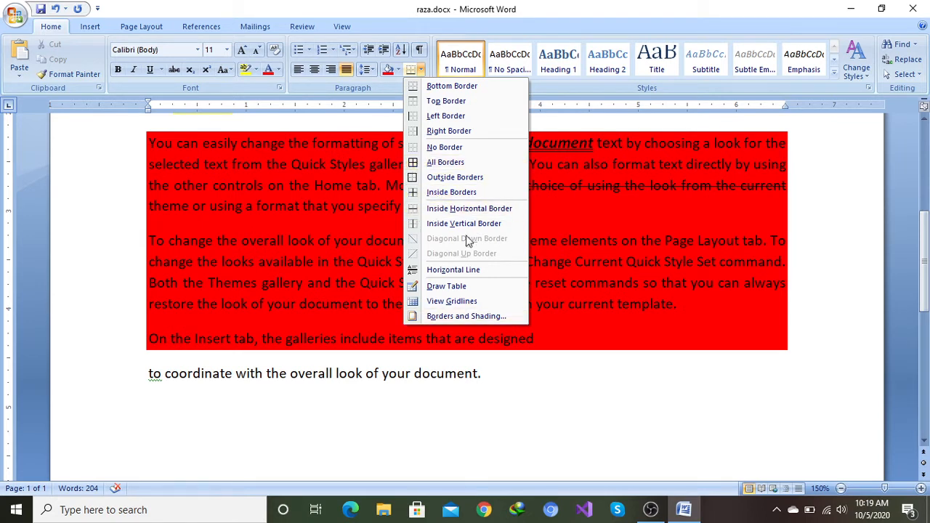
pyautogui.click(541, 119)
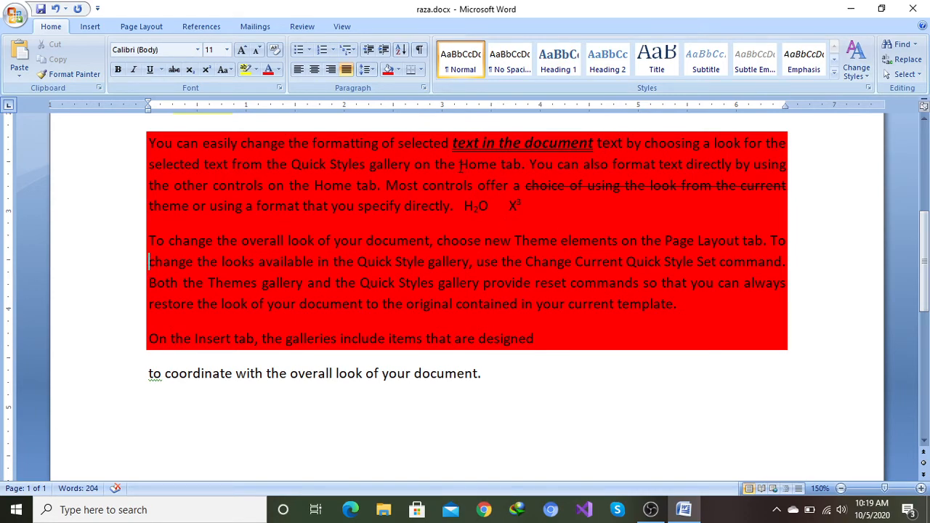
# Step: Apply the Title style to "to coordinate with the overall look of your document" and look through the full style gallery
pyautogui.scroll(6, 461, 165)
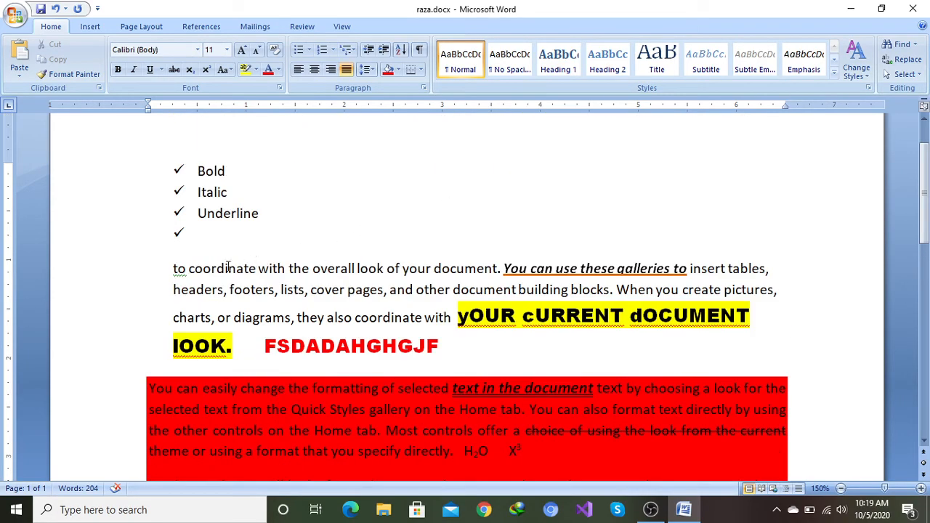
pyautogui.moveTo(172, 271); pyautogui.dragTo(480, 276)
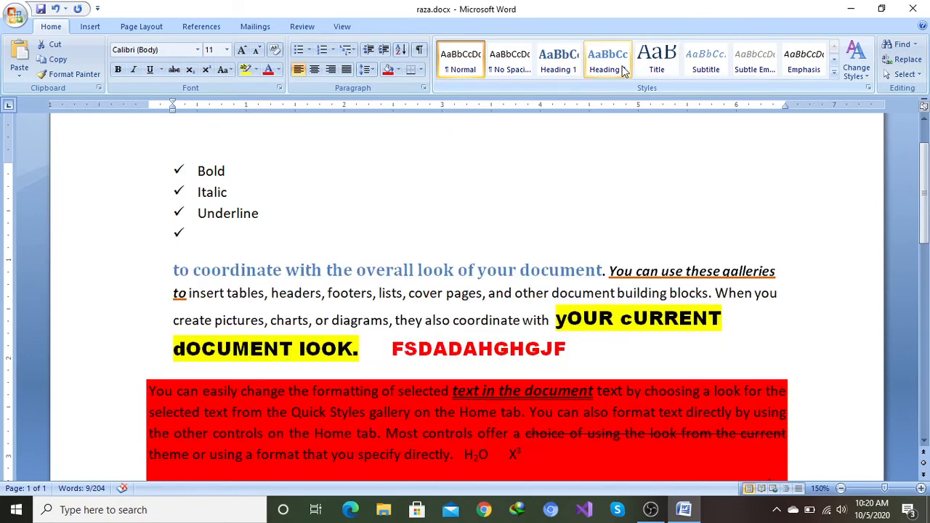
pyautogui.click(645, 62)
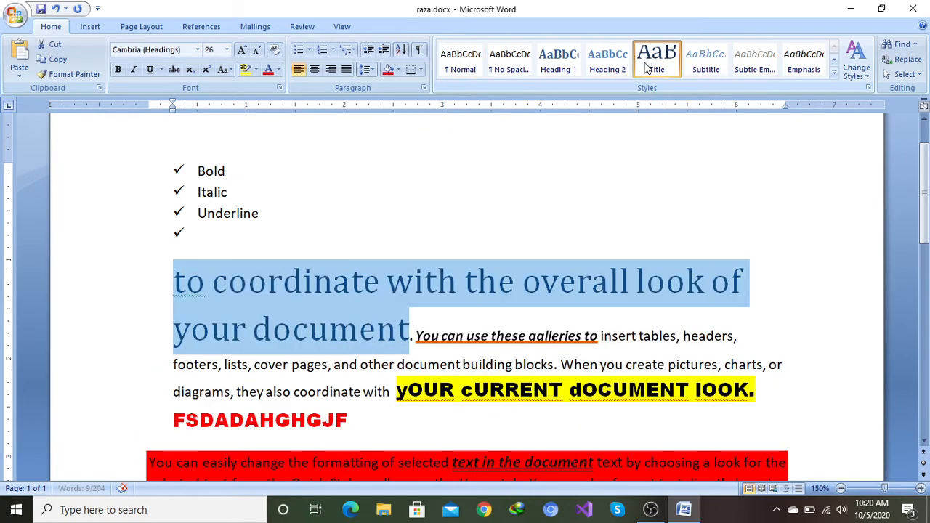
pyautogui.click(407, 216)
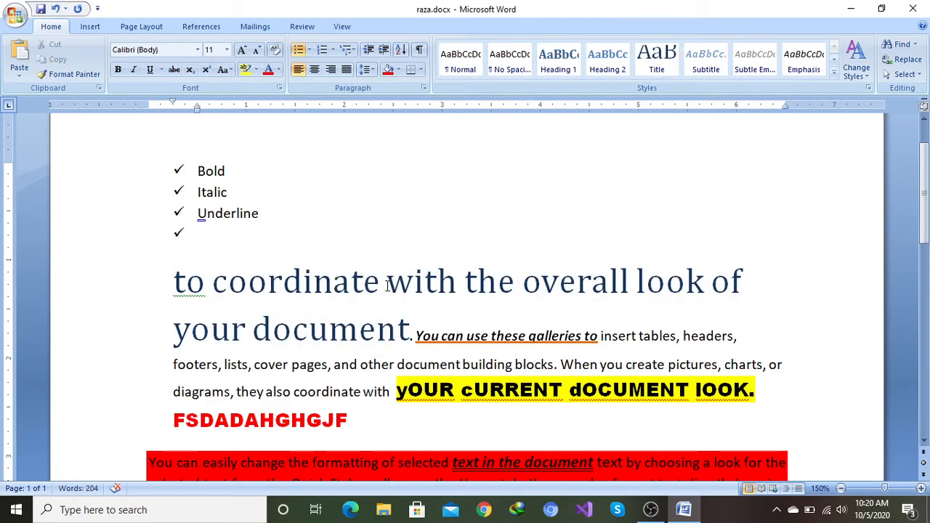
pyautogui.click(834, 77)
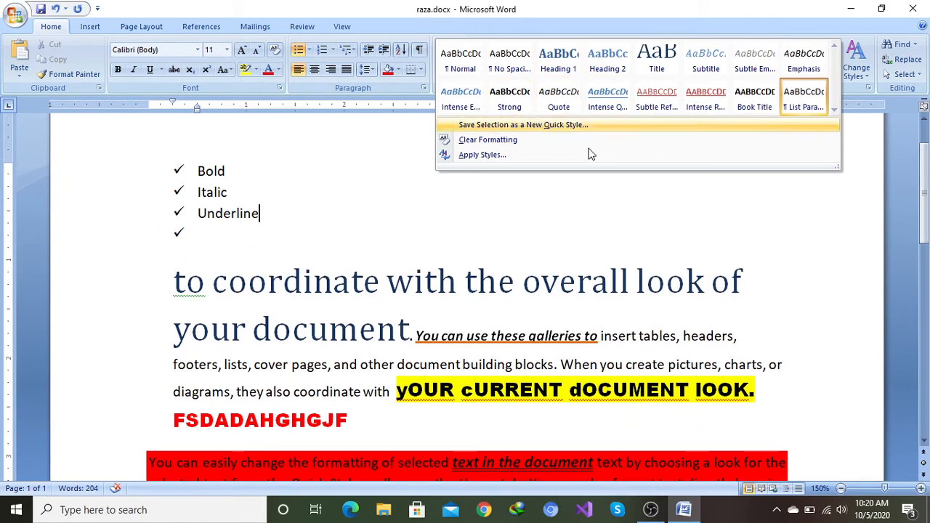
pyautogui.click(461, 197)
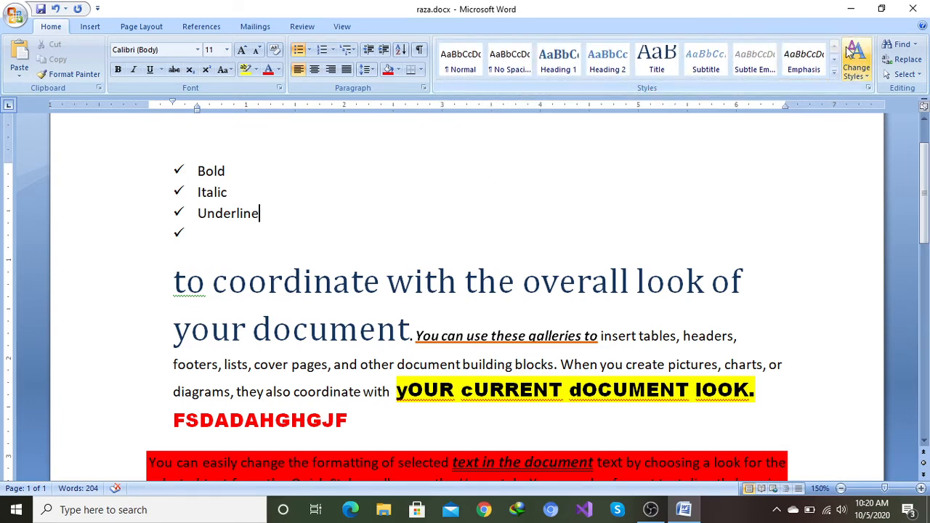
# Step: Change the document's style set to Fancy
pyautogui.click(872, 81)
pyautogui.moveTo(845, 100)
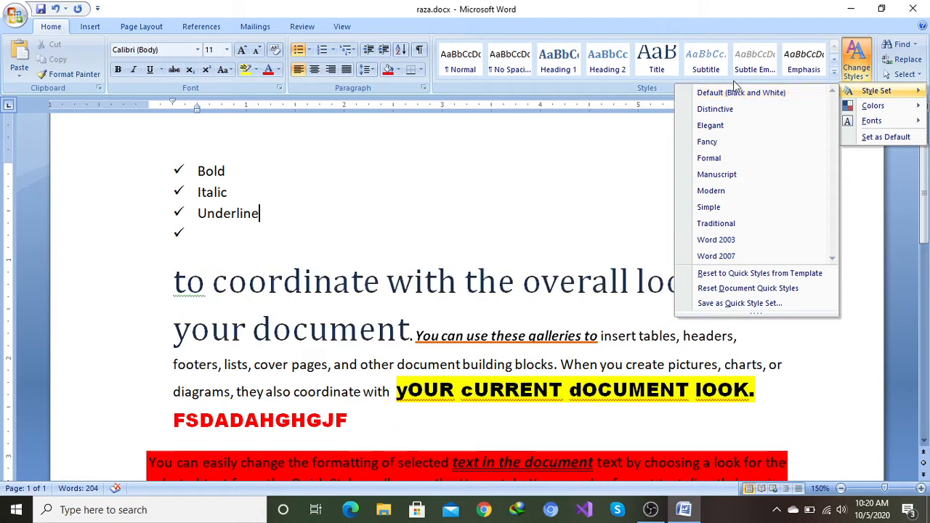
pyautogui.click(710, 143)
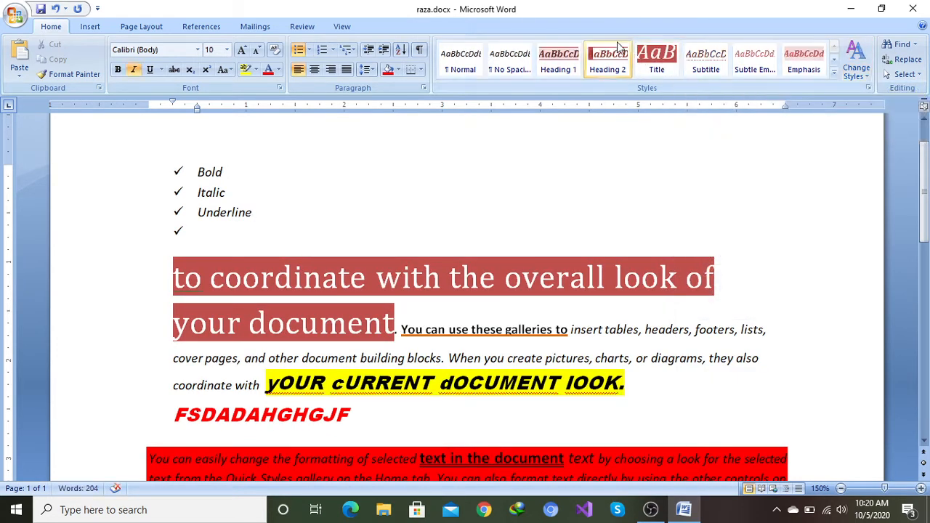
# Step: Apply the Title style to the "Underline" list item and the Emphasis style at a new insertion point in the check mark list
pyautogui.click(656, 58)
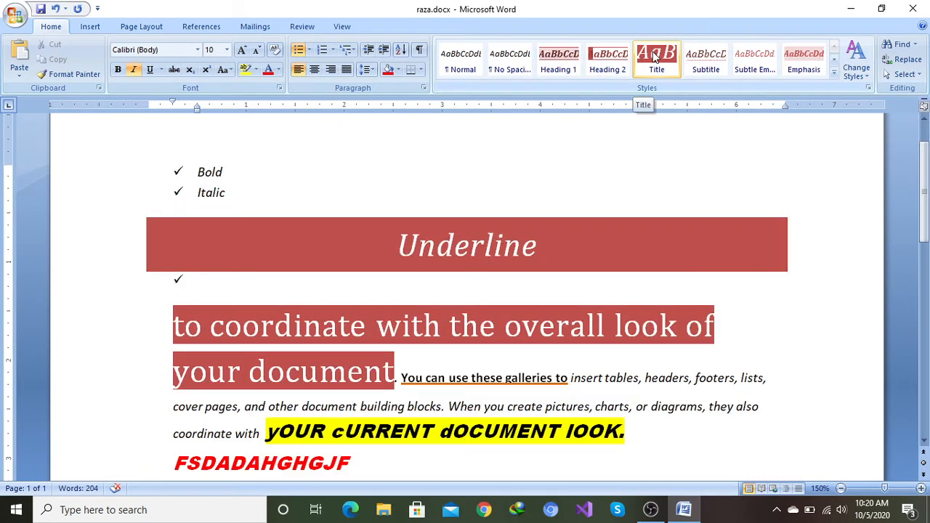
pyautogui.click(565, 153)
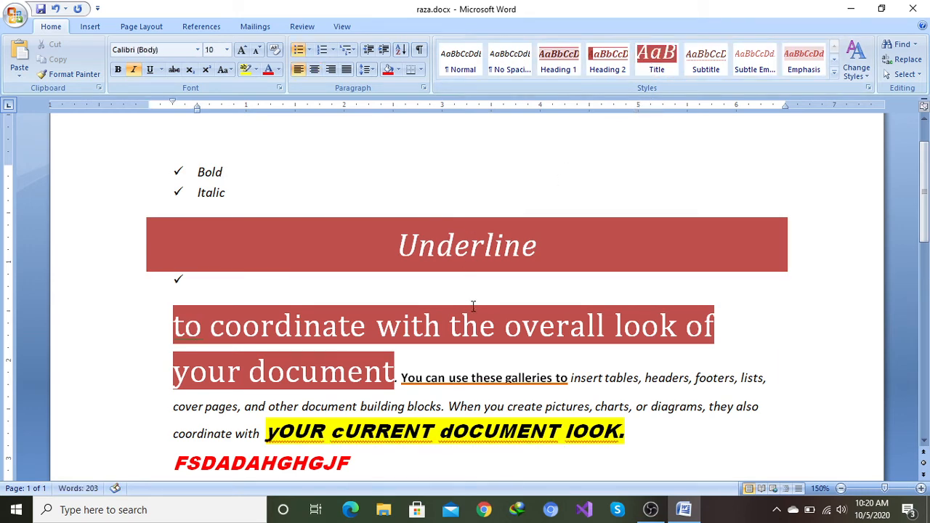
pyautogui.click(803, 62)
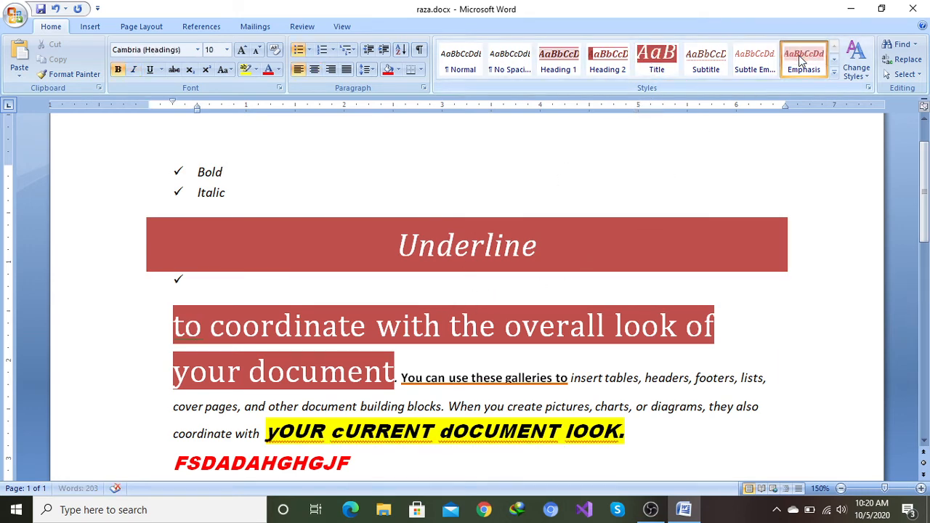
# Step: Apply the Emphasis style to "you create pictures, charts, or diagrams, they also" in the first body paragraph
pyautogui.scroll(2, 562, 201)
pyautogui.scroll(-1, 562, 204)
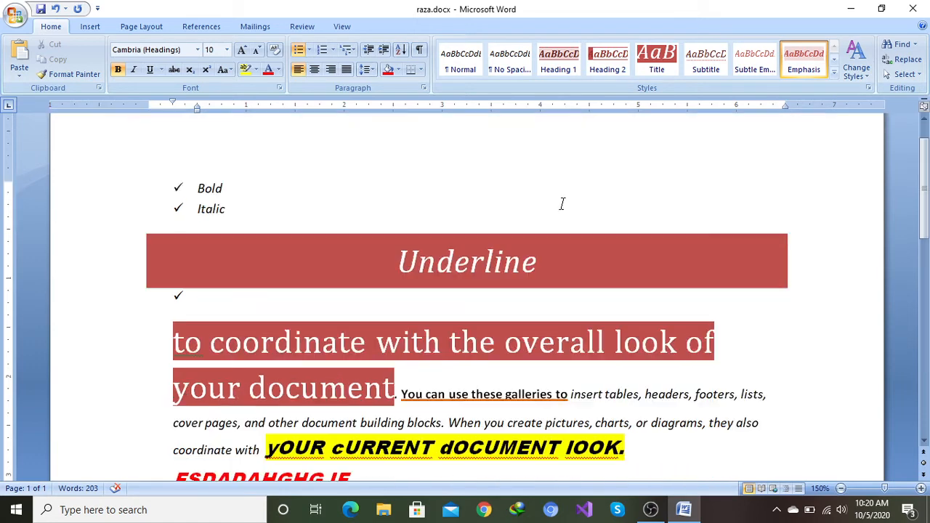
pyautogui.scroll(-6, 560, 199)
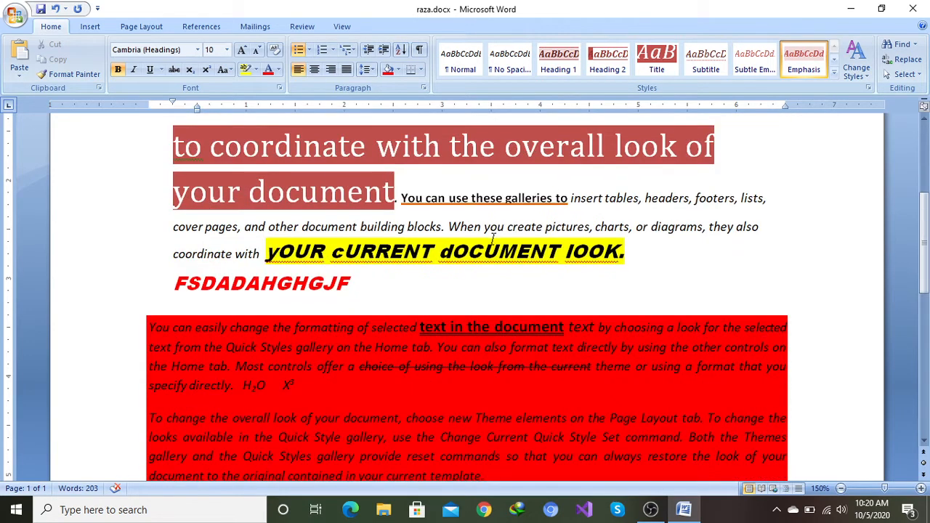
pyautogui.moveTo(506, 226); pyautogui.dragTo(755, 227)
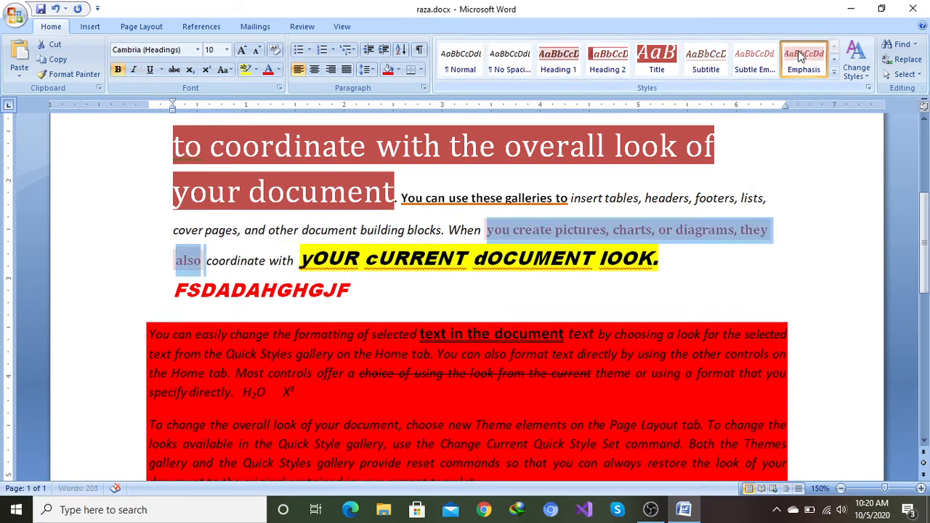
pyautogui.click(802, 59)
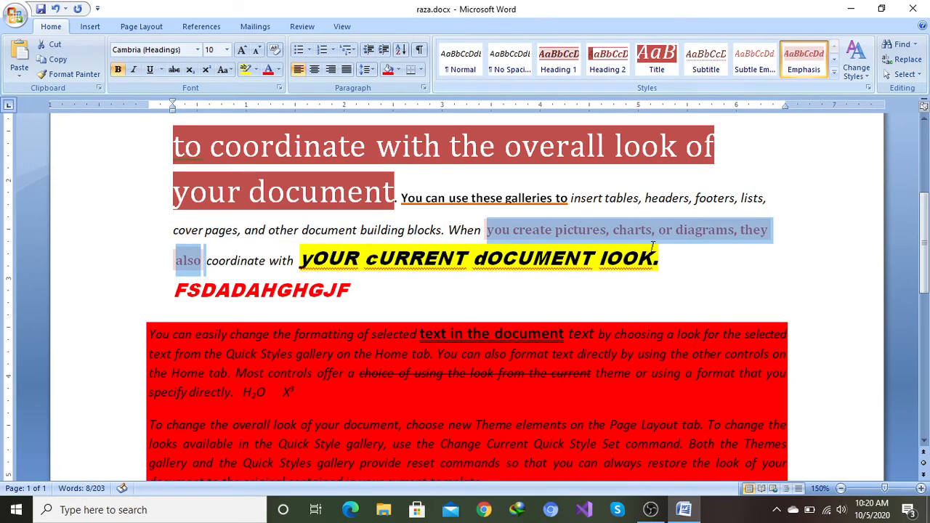
pyautogui.click(723, 275)
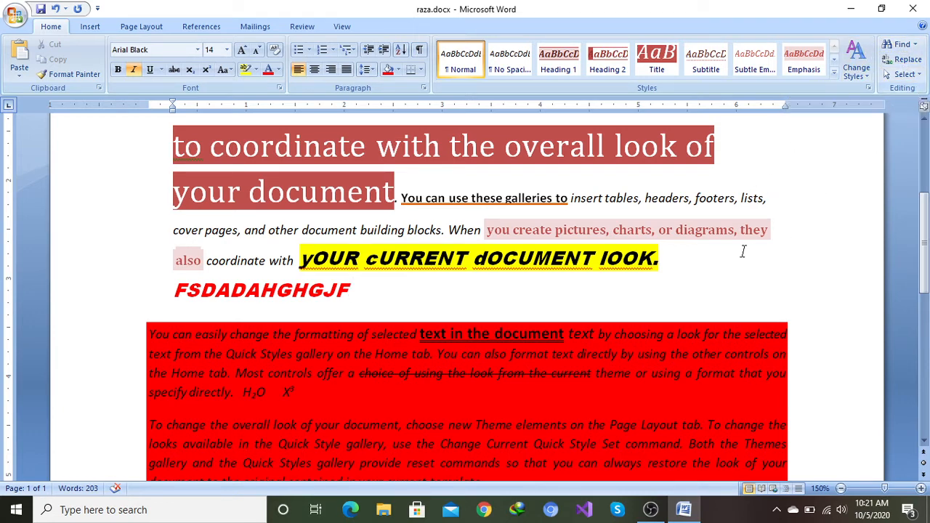
pyautogui.scroll(-5, 716, 233)
pyautogui.rightClick(708, 220)
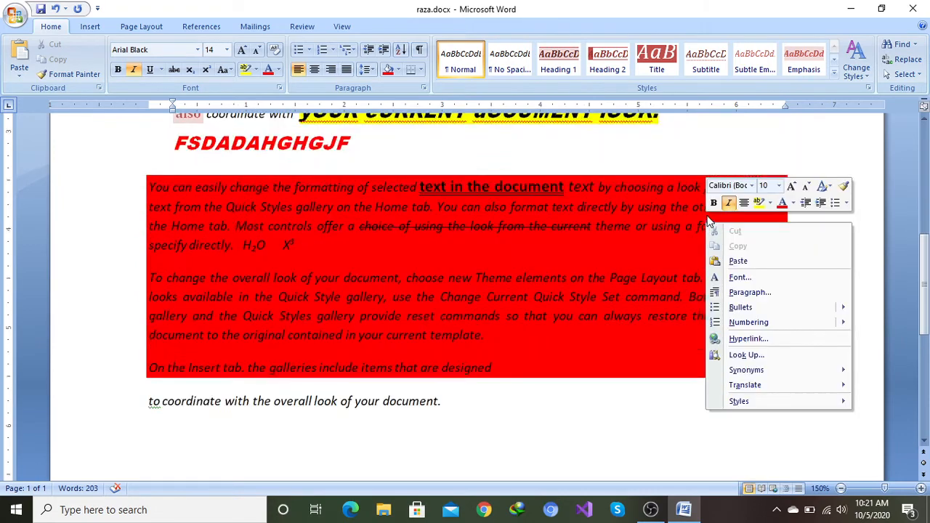
pyautogui.scroll(3, 709, 220)
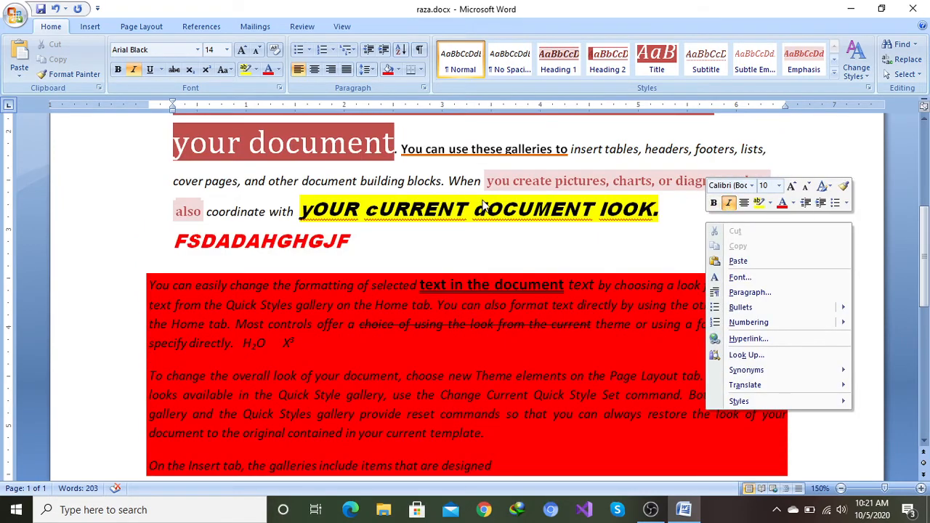
pyautogui.scroll(6, 487, 196)
pyautogui.scroll(3, 205, 164)
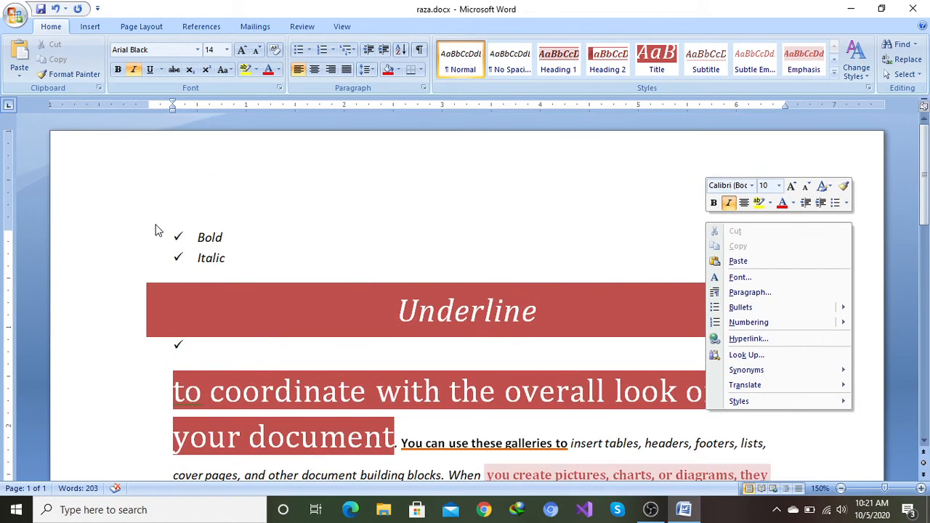
pyautogui.scroll(-7, 174, 240)
pyautogui.click(216, 248)
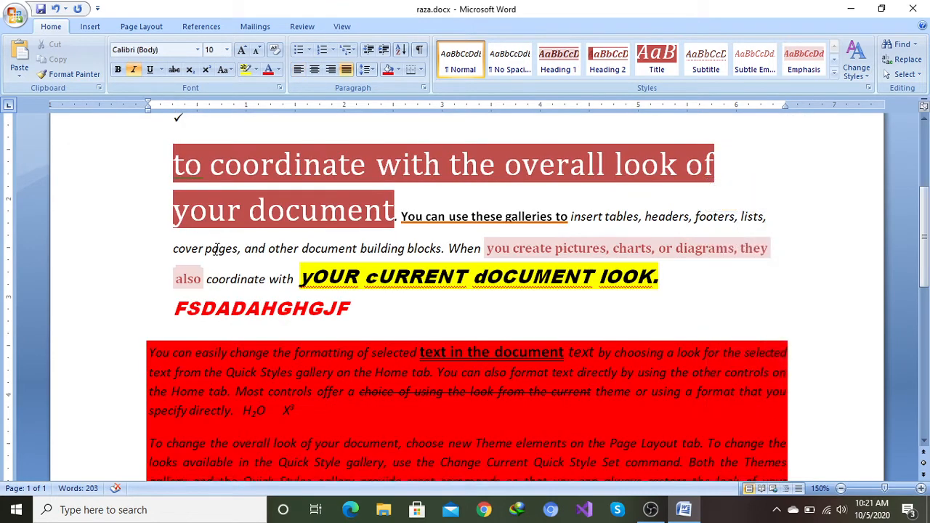
pyautogui.scroll(6, 178, 171)
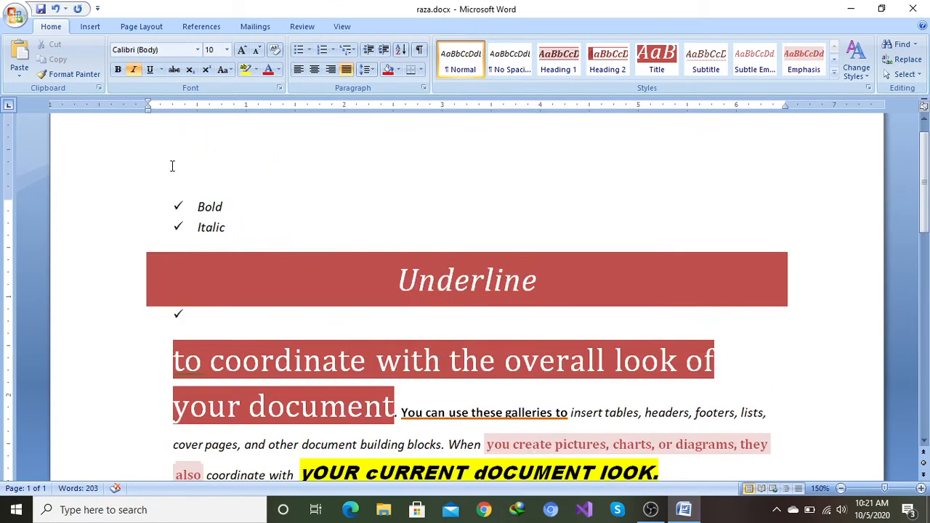
# Step: Create a new blank document
pyautogui.click(14, 16)
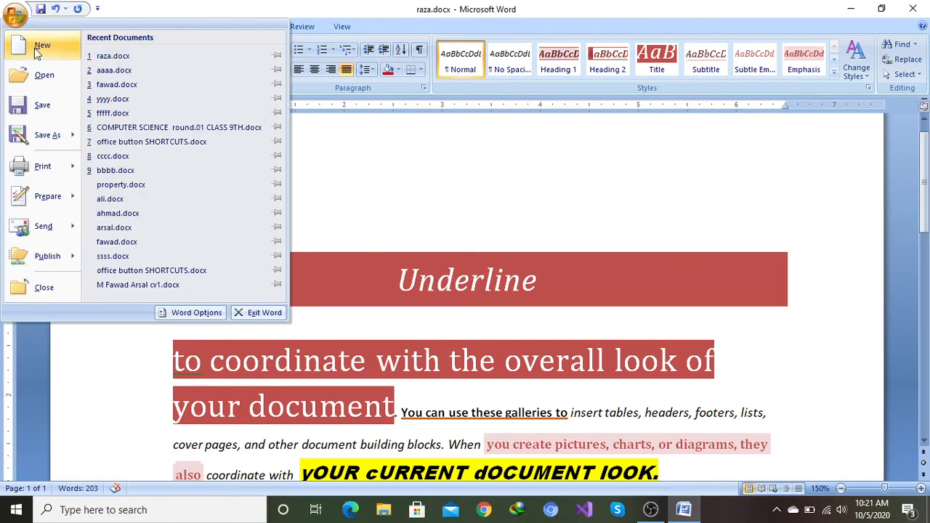
pyautogui.click(40, 49)
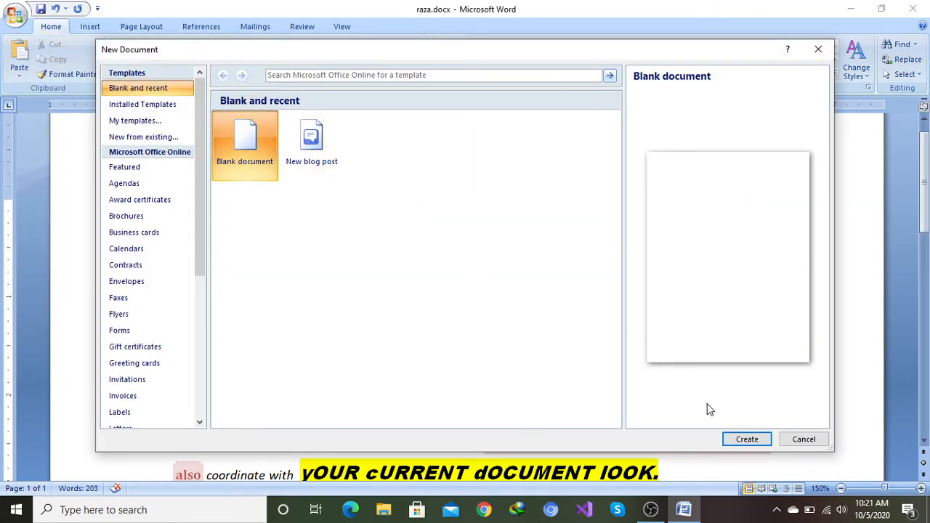
pyautogui.click(744, 440)
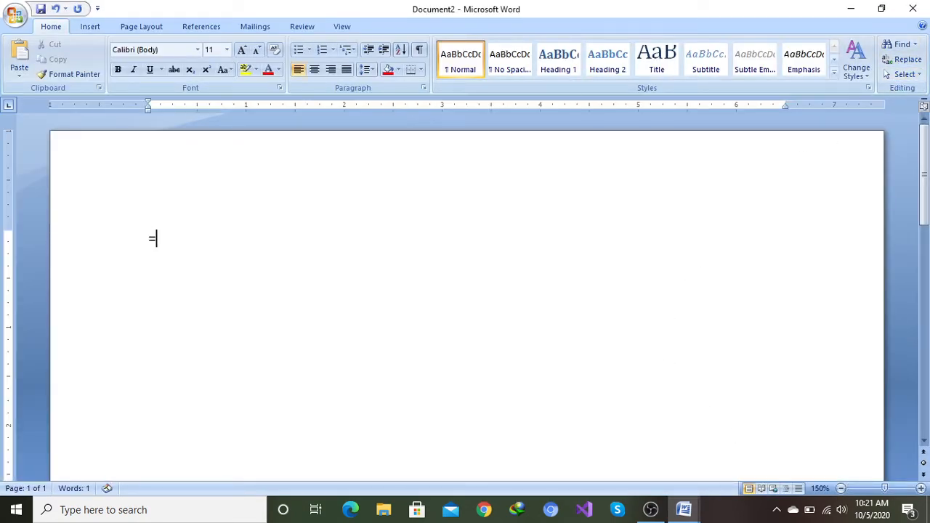
# Step: Generate sample paragraphs in the blank document with the =rand() function
pyautogui.click(387, 106)
pyautogui.write('nd')
pyautogui.press('BackSpace')
pyautogui.press('BackSpace')
pyautogui.write('rand()')
pyautogui.press('Return')
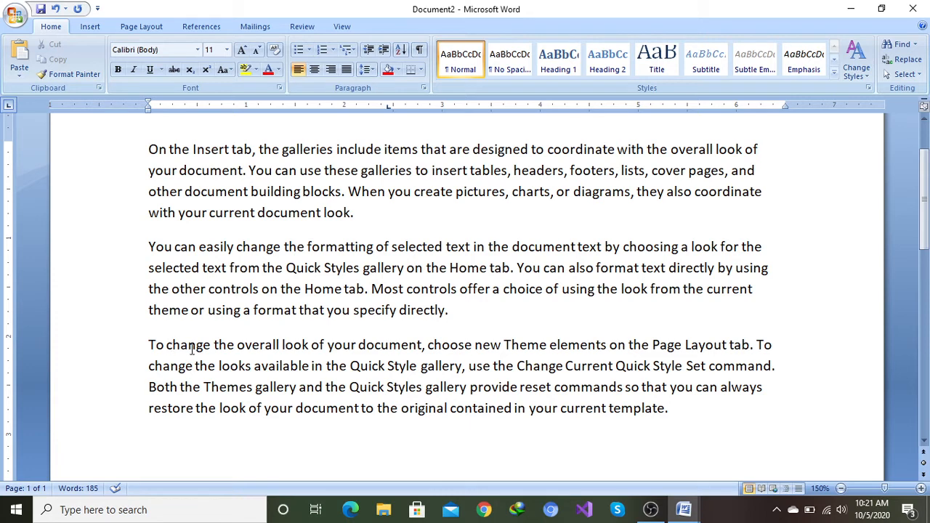
# Step: Find all occurrences of "change" in the main document and move the dialog aside to uncover the text
pyautogui.click(908, 45)
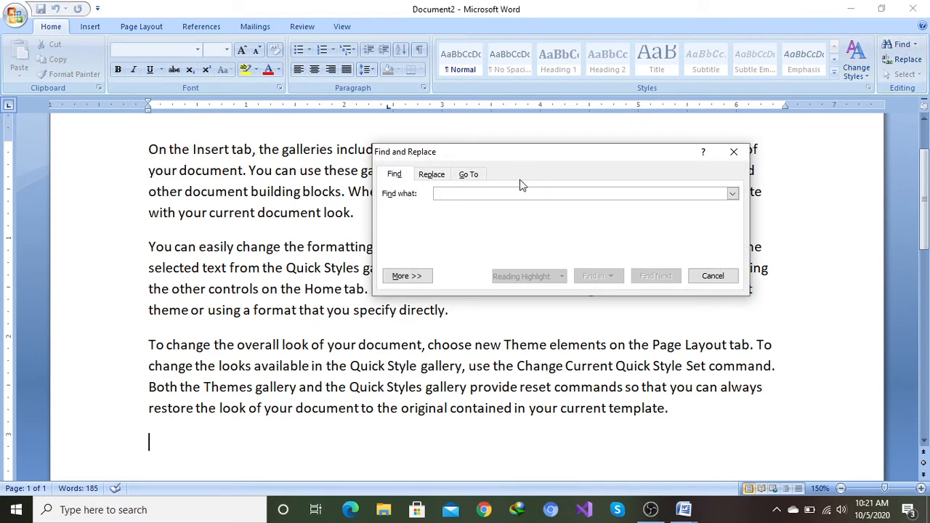
pyautogui.write('change')
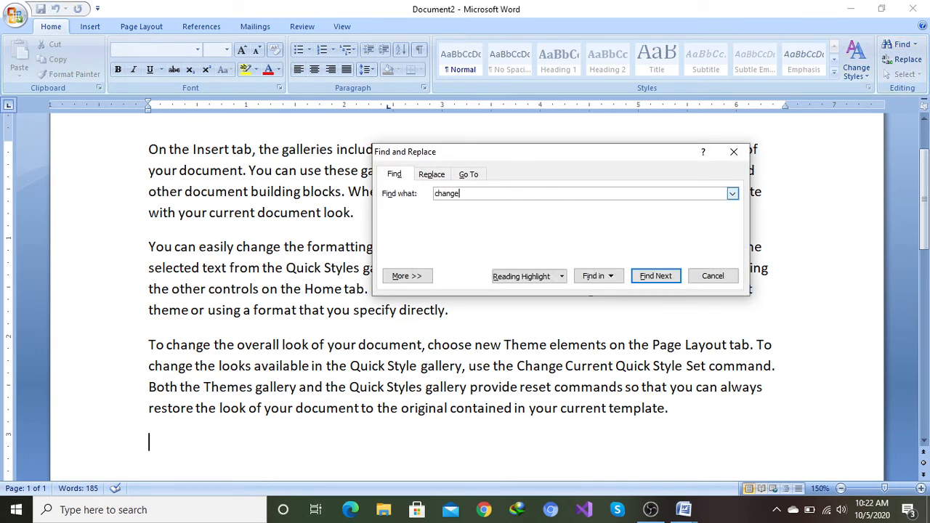
pyautogui.click(599, 277)
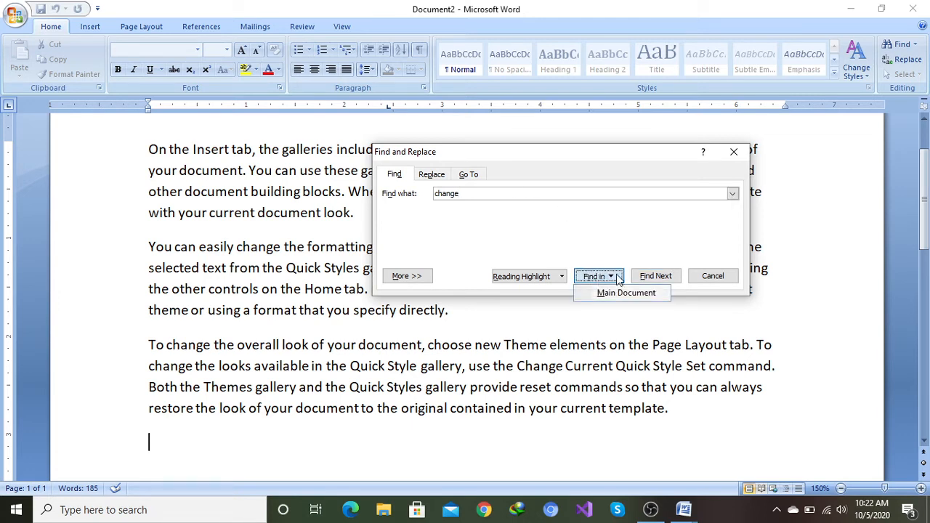
pyautogui.click(613, 293)
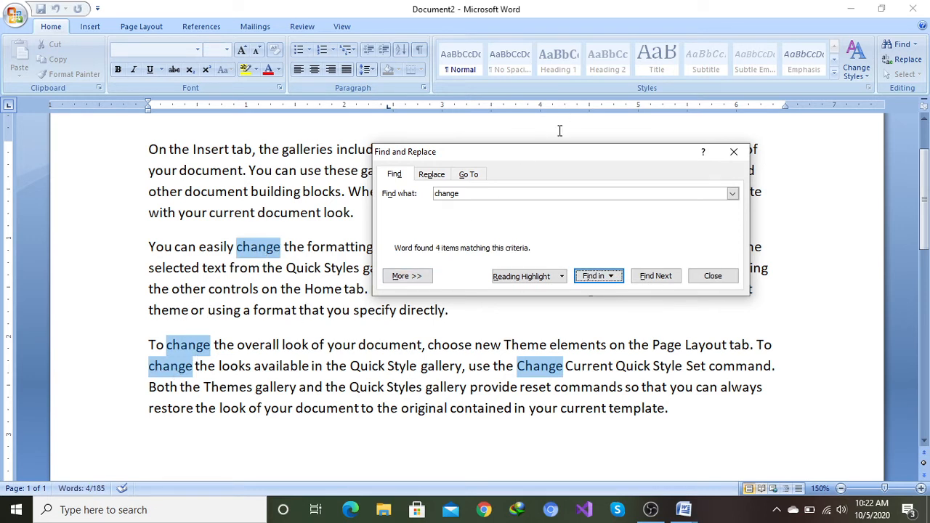
pyautogui.moveTo(550, 154); pyautogui.dragTo(674, 120)
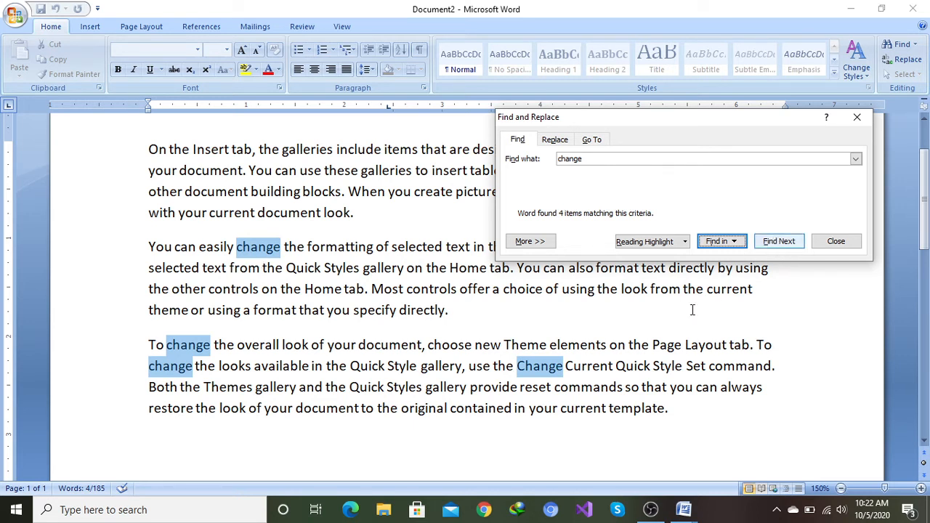
# Step: Apply reading highlight to all occurrences of "change"
pyautogui.click(770, 242)
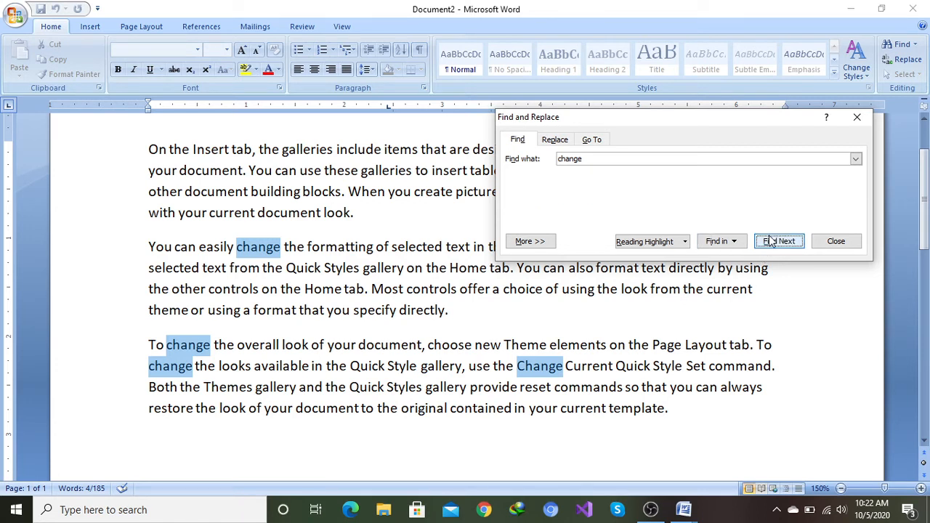
pyautogui.click(684, 242)
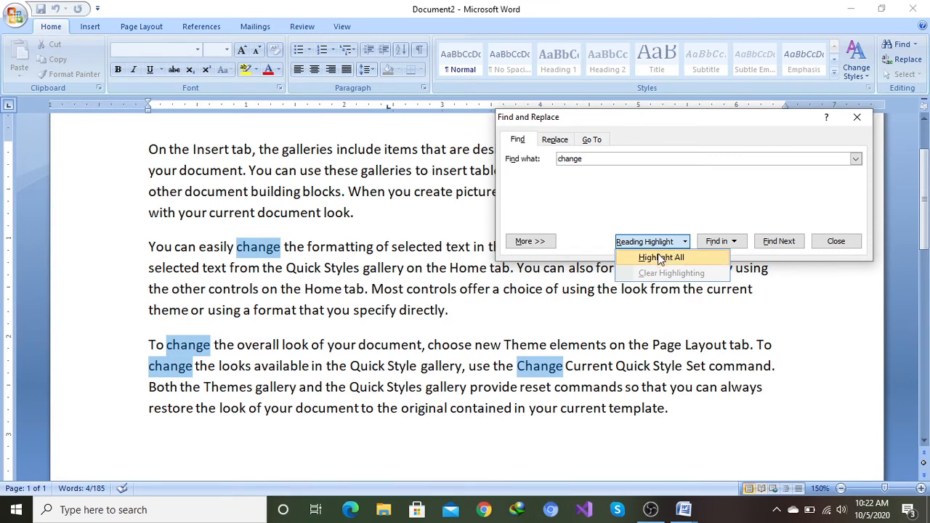
pyautogui.click(660, 259)
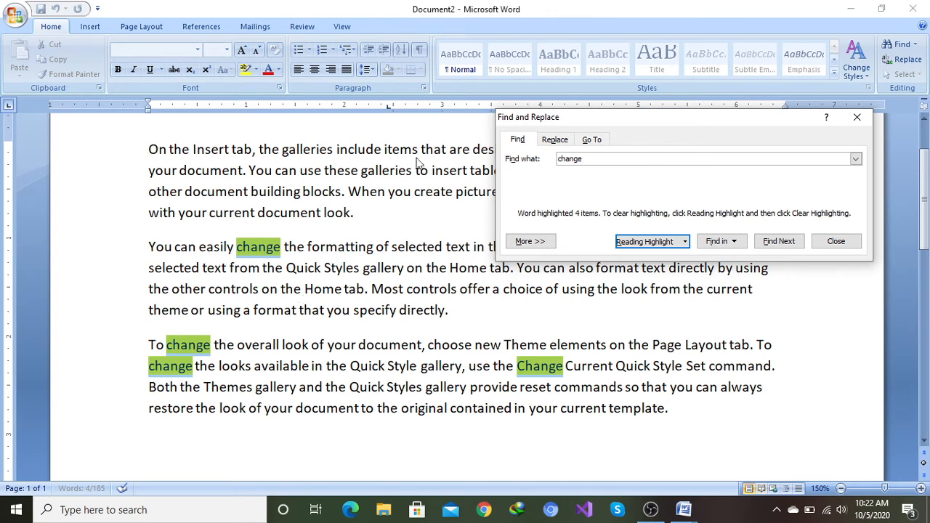
# Step: Replace all occurrences of "change" with a person's first name, covering the selection and the remainder of the document
pyautogui.click(557, 140)
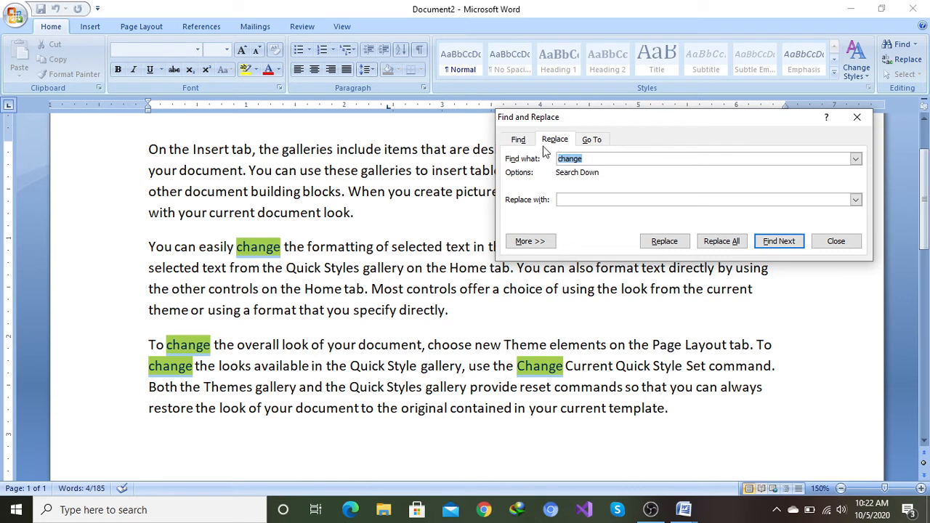
pyautogui.click(570, 199)
pyautogui.write('fawad')
pyautogui.click(723, 244)
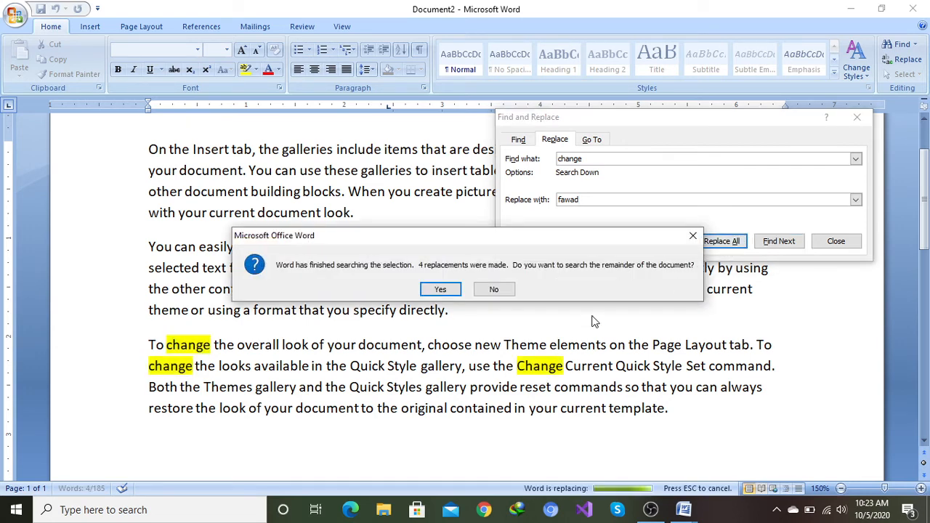
pyautogui.click(441, 289)
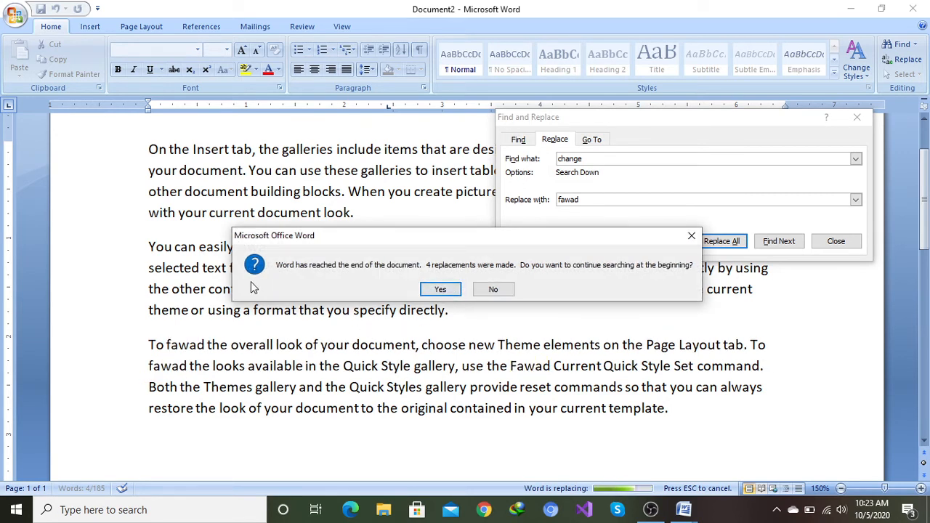
pyautogui.click(441, 289)
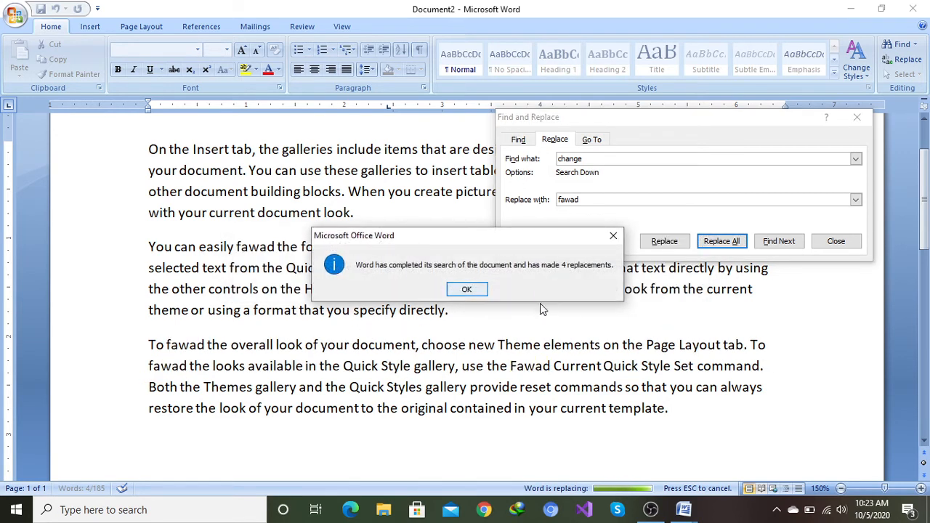
pyautogui.click(466, 289)
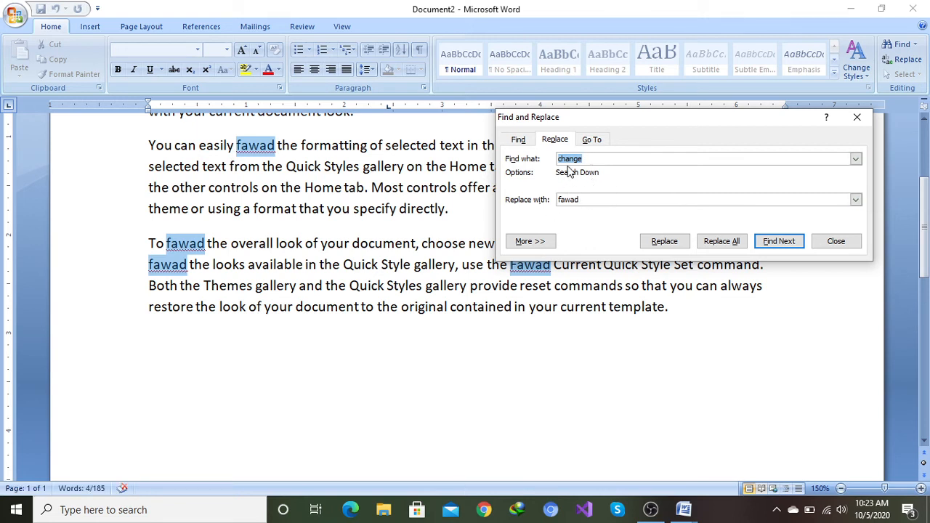
# Step: Go to line 6 of the document, check its place in the text and close the Find and Replace dialog
pyautogui.click(587, 142)
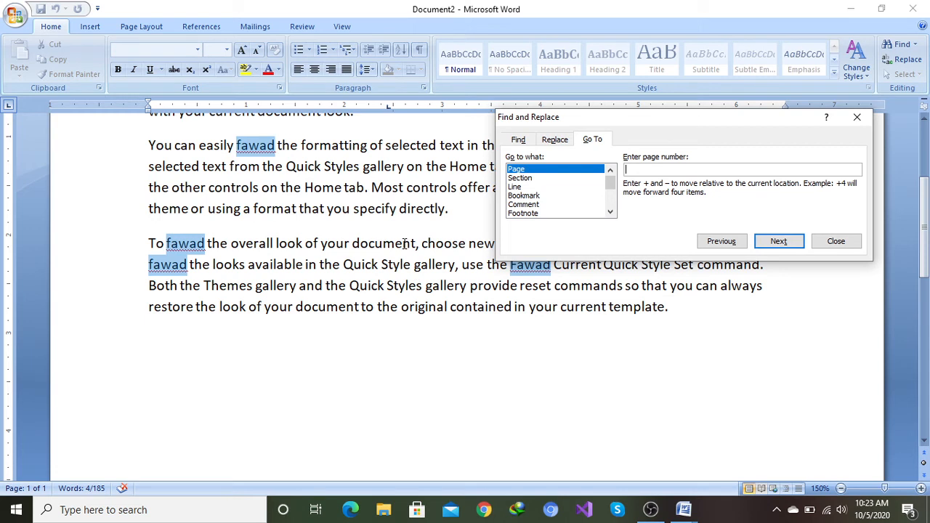
pyautogui.click(516, 188)
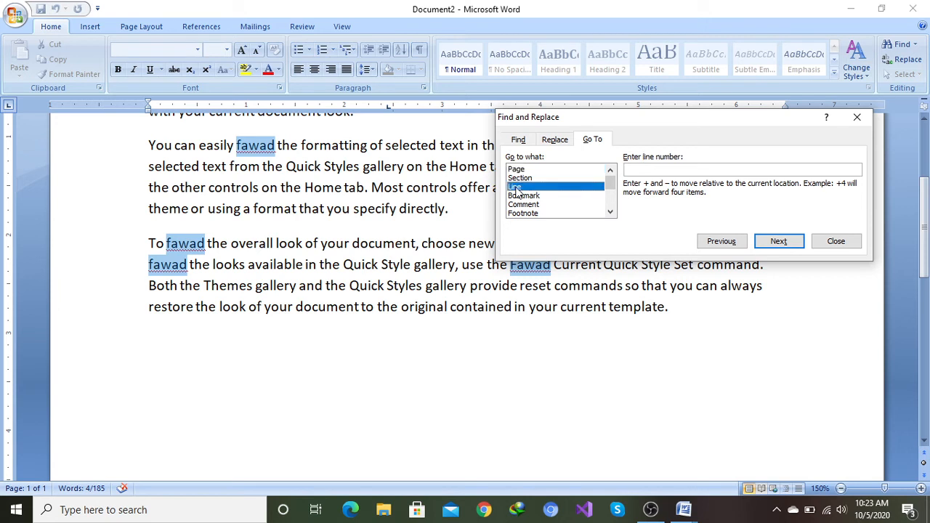
pyautogui.click(654, 169)
pyautogui.write('6')
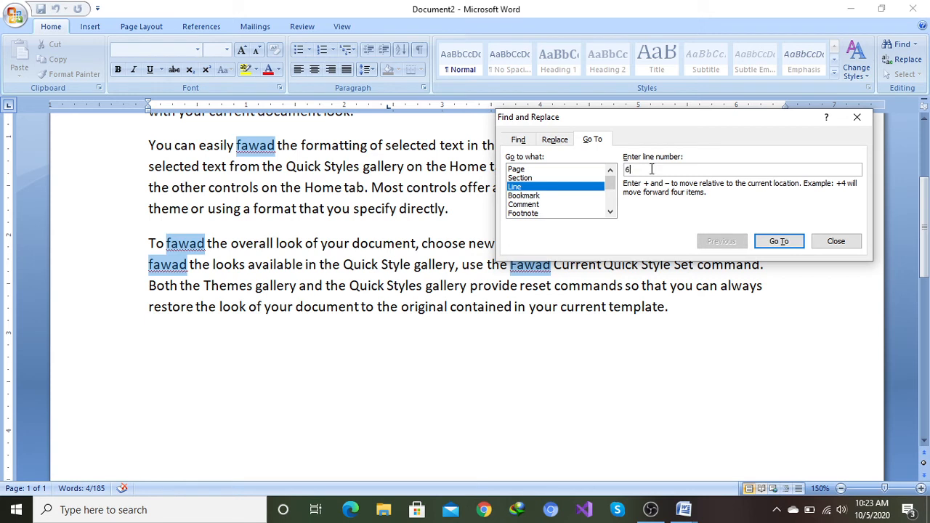
pyautogui.click(776, 242)
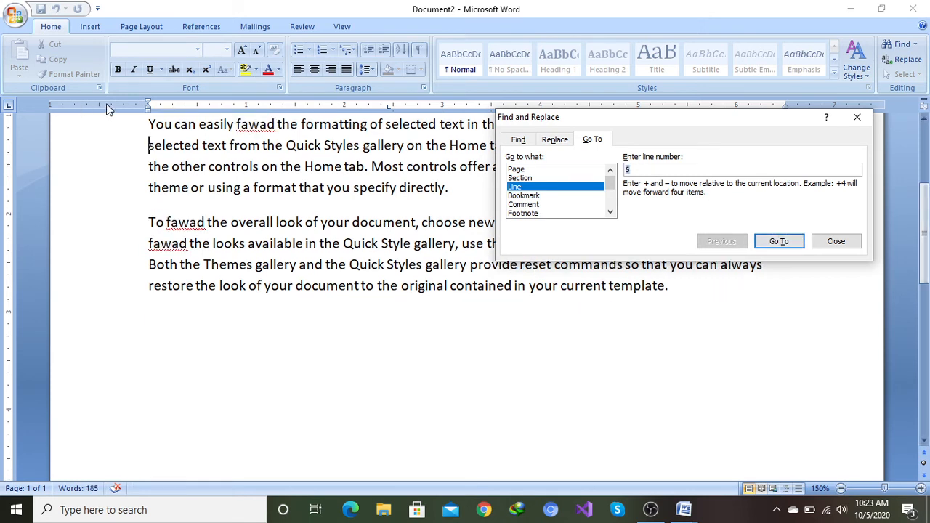
pyautogui.click(924, 121)
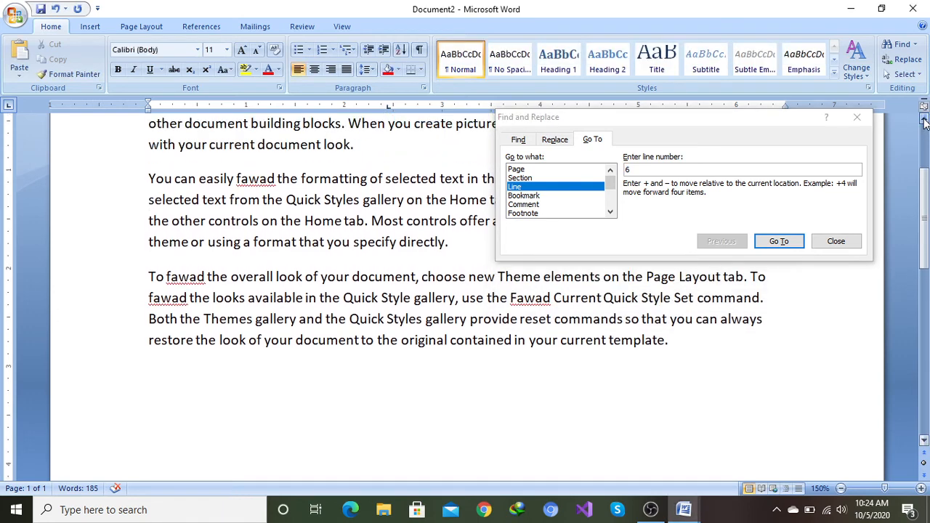
pyautogui.click(924, 122)
pyautogui.click(924, 121)
pyautogui.click(924, 121)
pyautogui.click(924, 121)
pyautogui.click(924, 121)
pyautogui.click(924, 121)
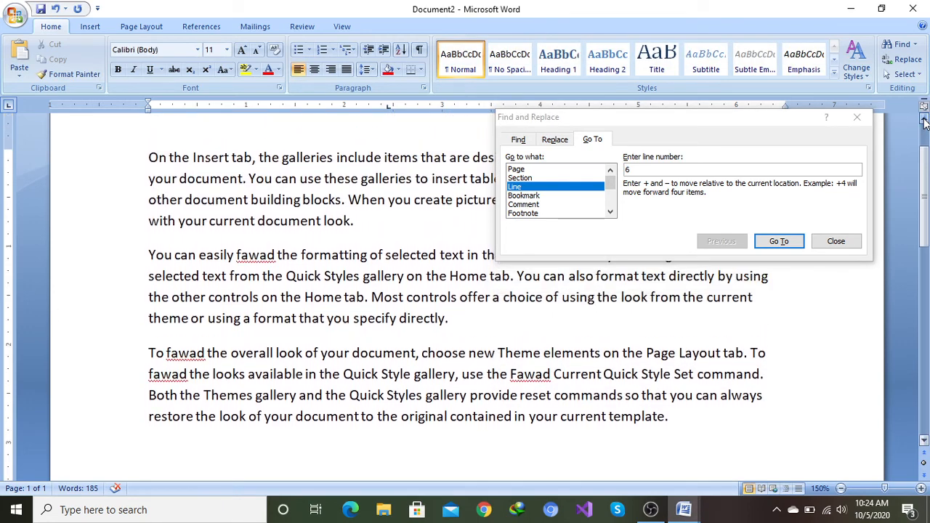
pyautogui.click(924, 122)
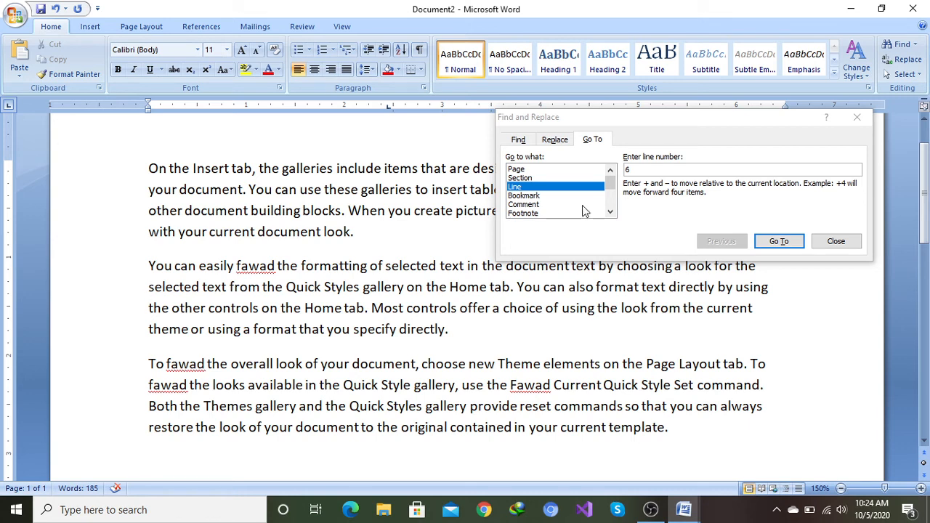
pyautogui.click(858, 118)
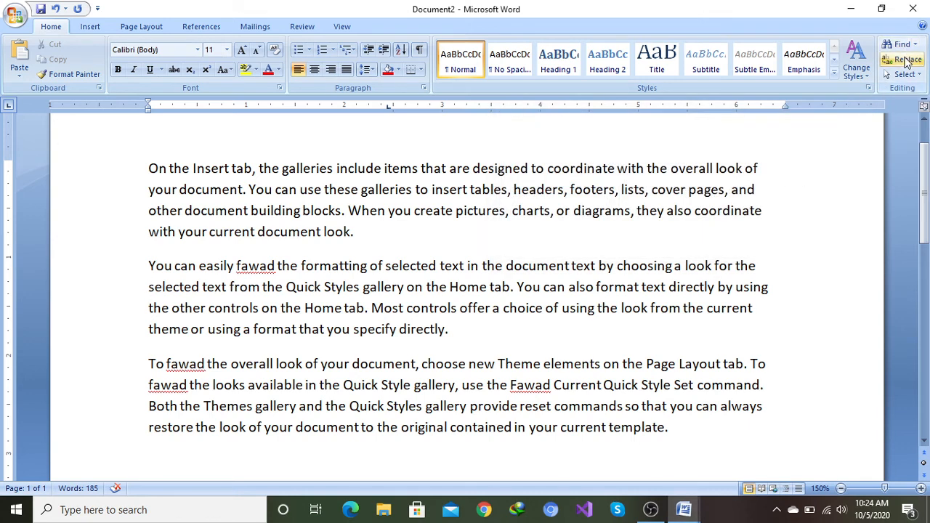
# Step: Open the Replace settings to view the current search and replacement entries, and close the dialog
pyautogui.click(906, 61)
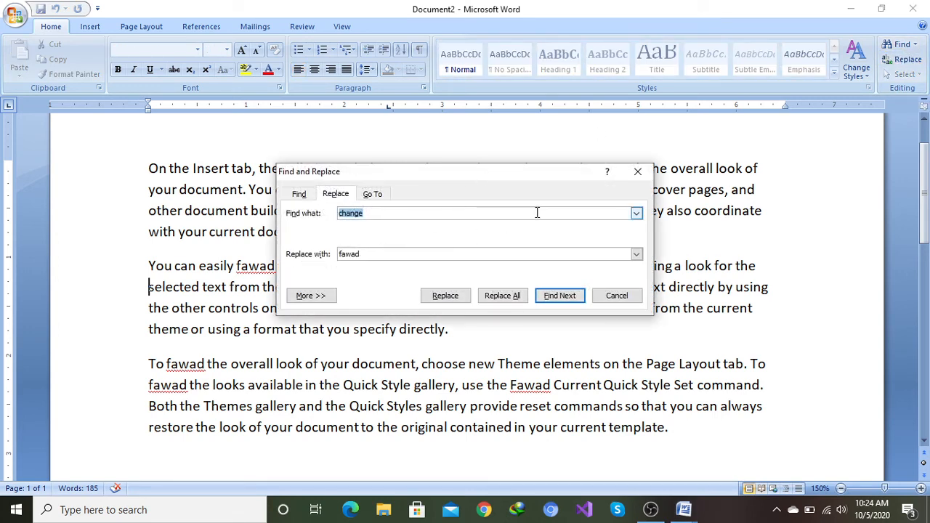
pyautogui.click(636, 172)
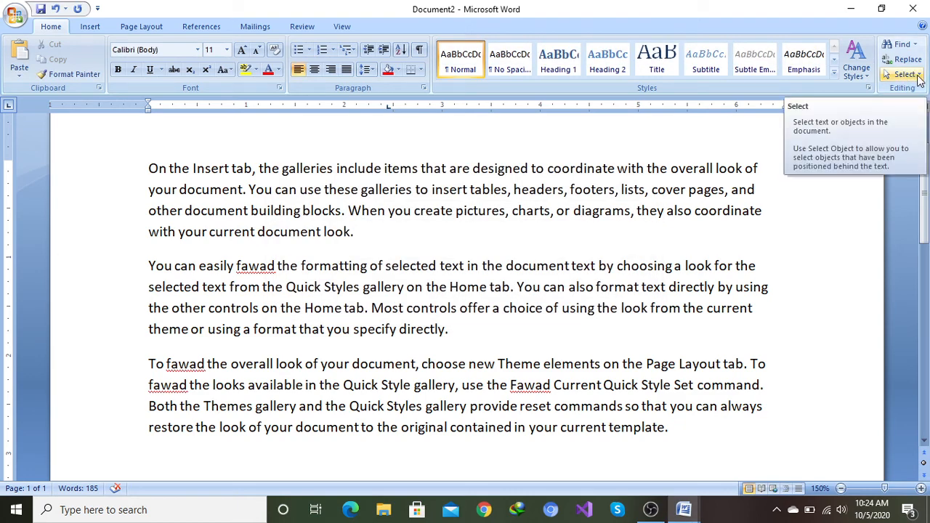
# Step: Select all of the document's text, view the other selection options and clear the selection
pyautogui.click(917, 76)
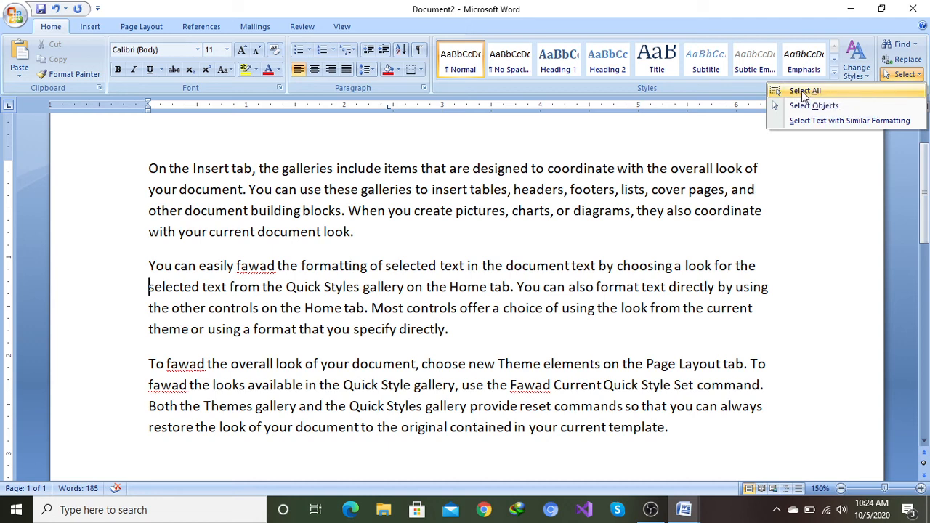
pyautogui.click(804, 91)
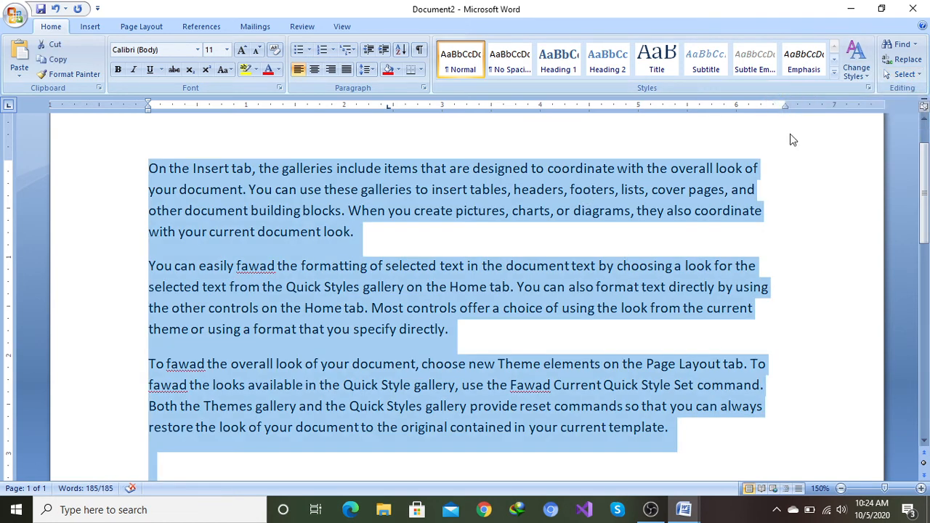
pyautogui.click(917, 75)
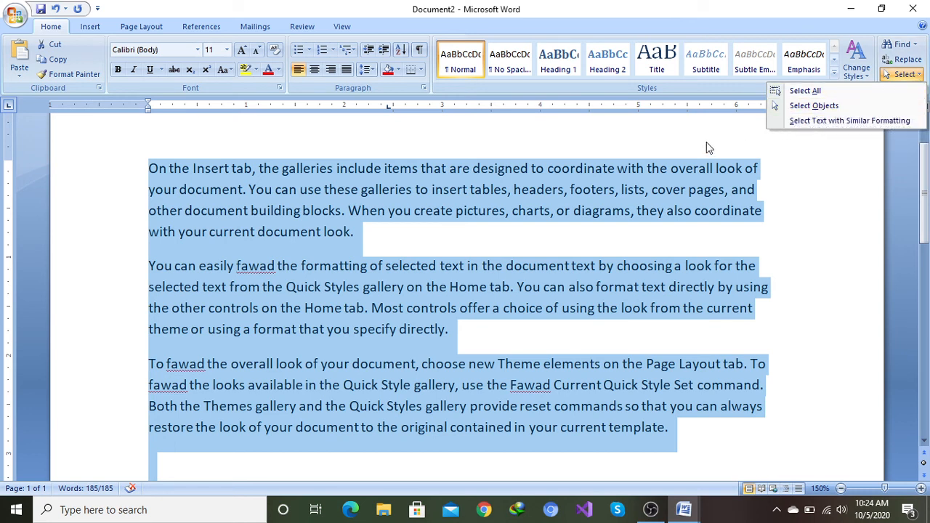
pyautogui.click(795, 200)
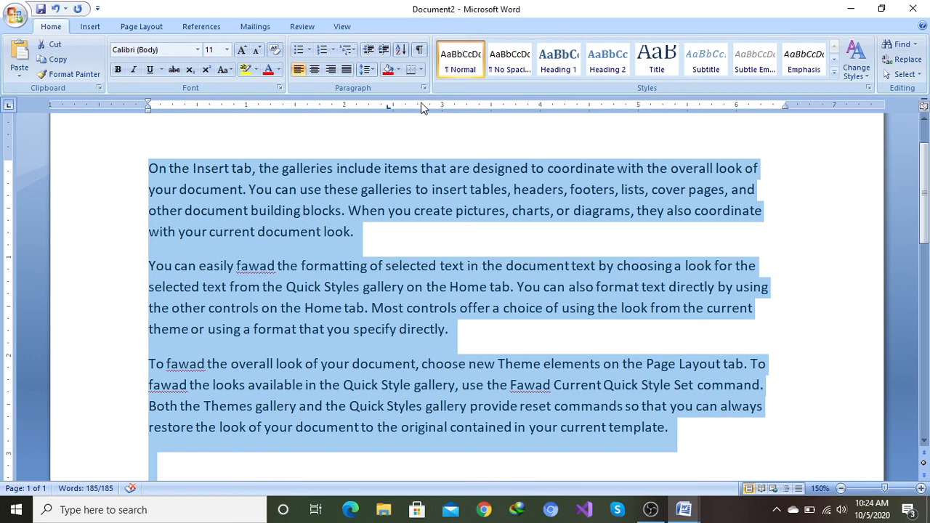
pyautogui.click(795, 239)
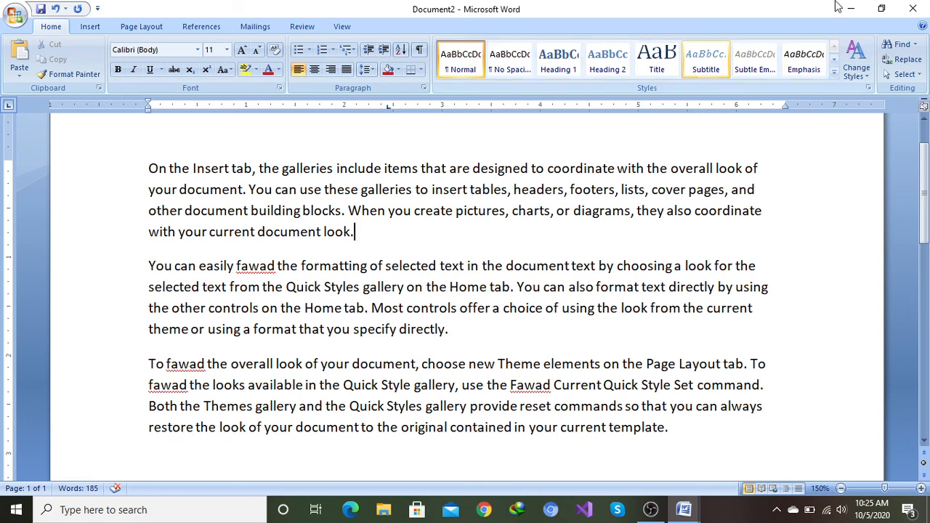
# Step: Start closing the document and switch to OBS
pyautogui.click(914, 9)
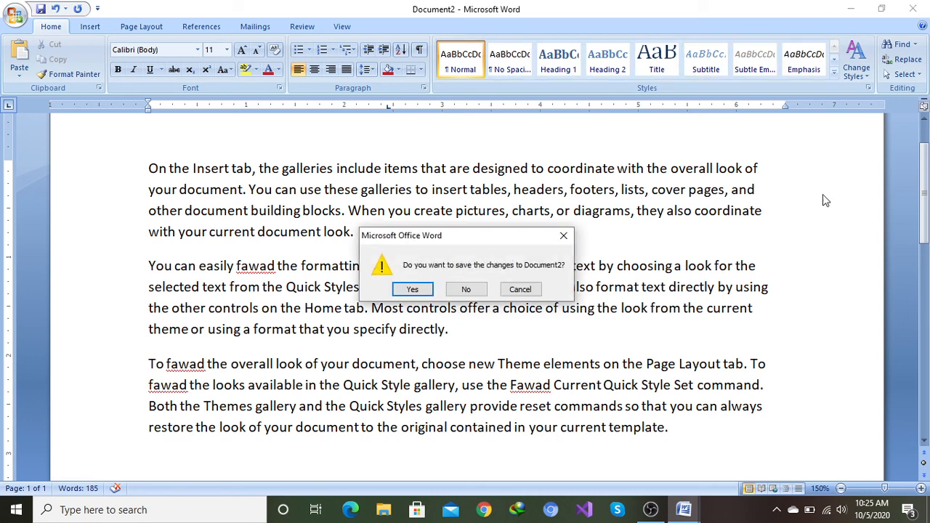
pyautogui.click(651, 510)
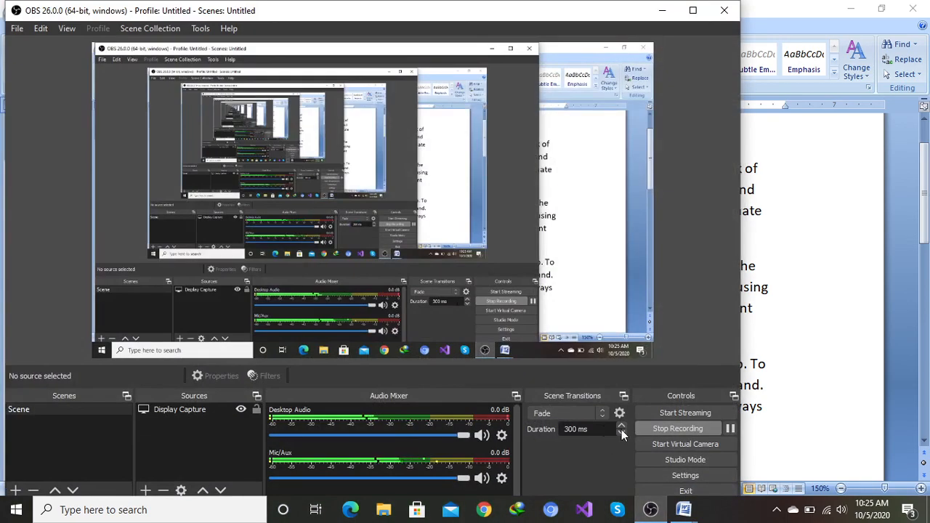